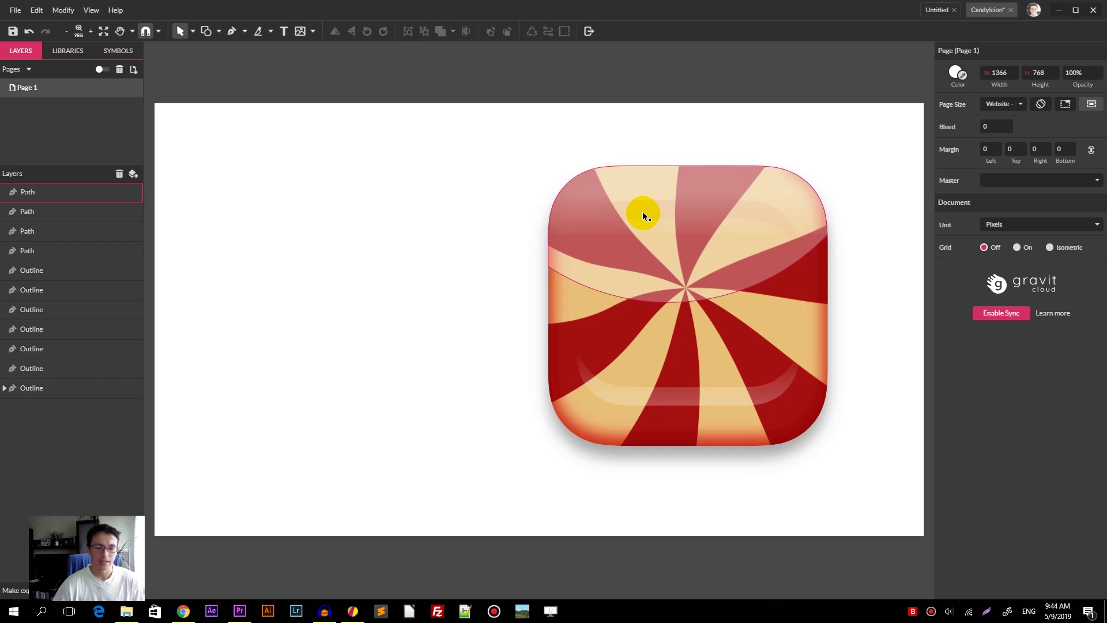
Create a new blank Website - Medium (1366×768 px) design.
click(445, 499)
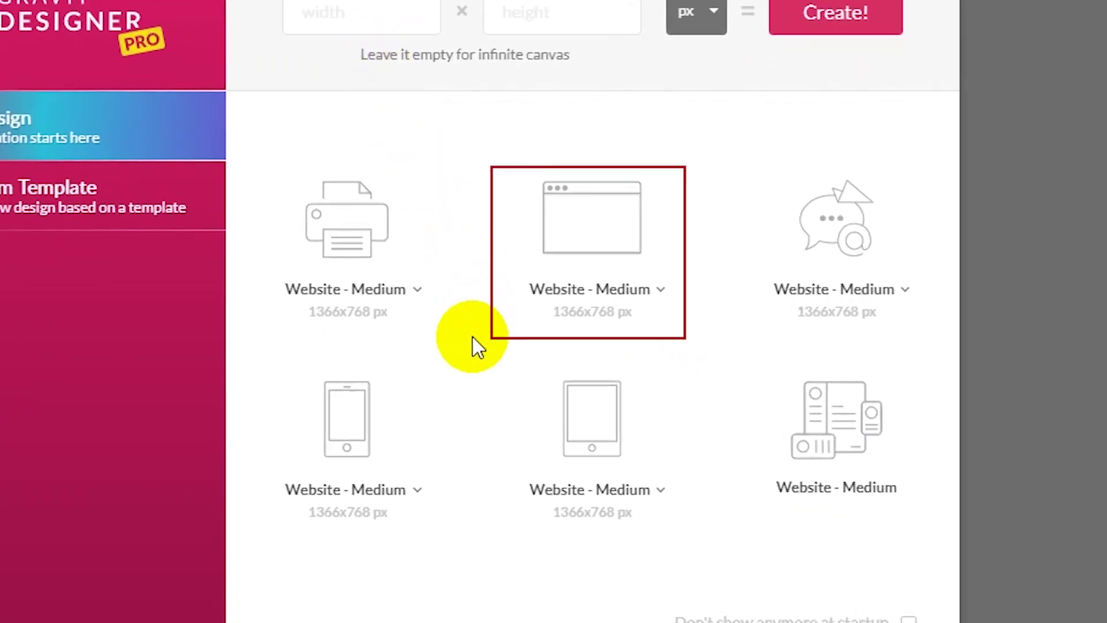
click(663, 291)
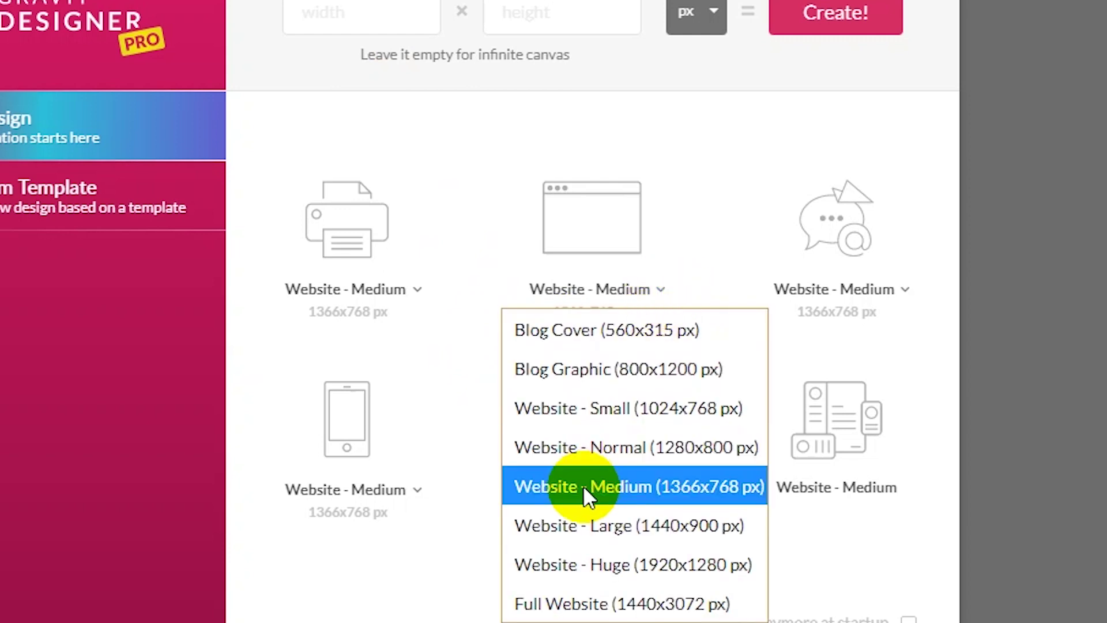
click(700, 489)
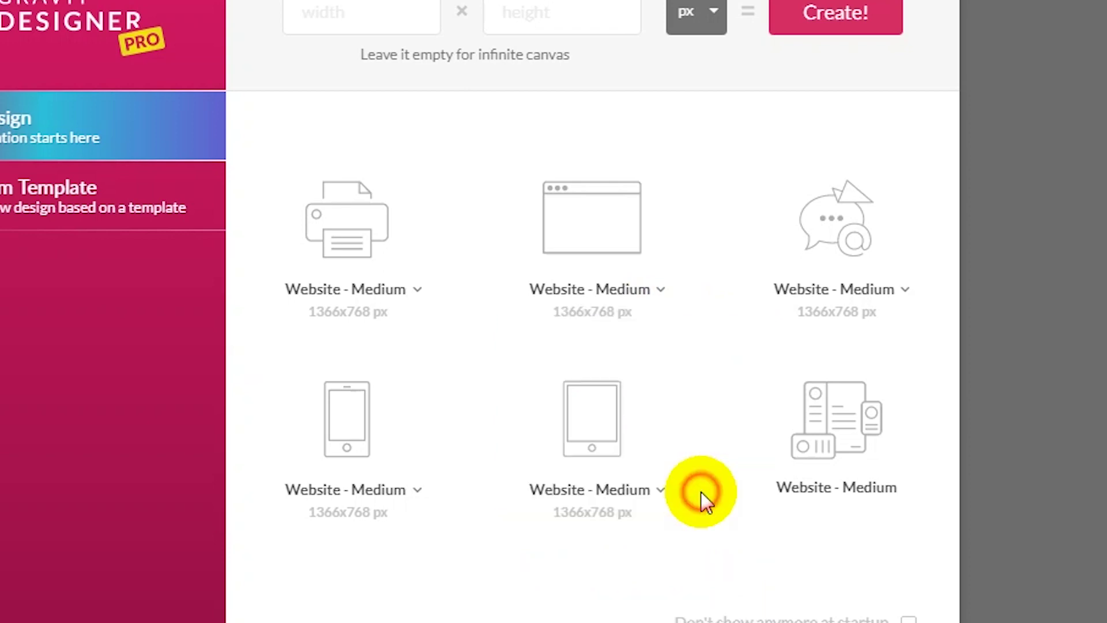
click(586, 233)
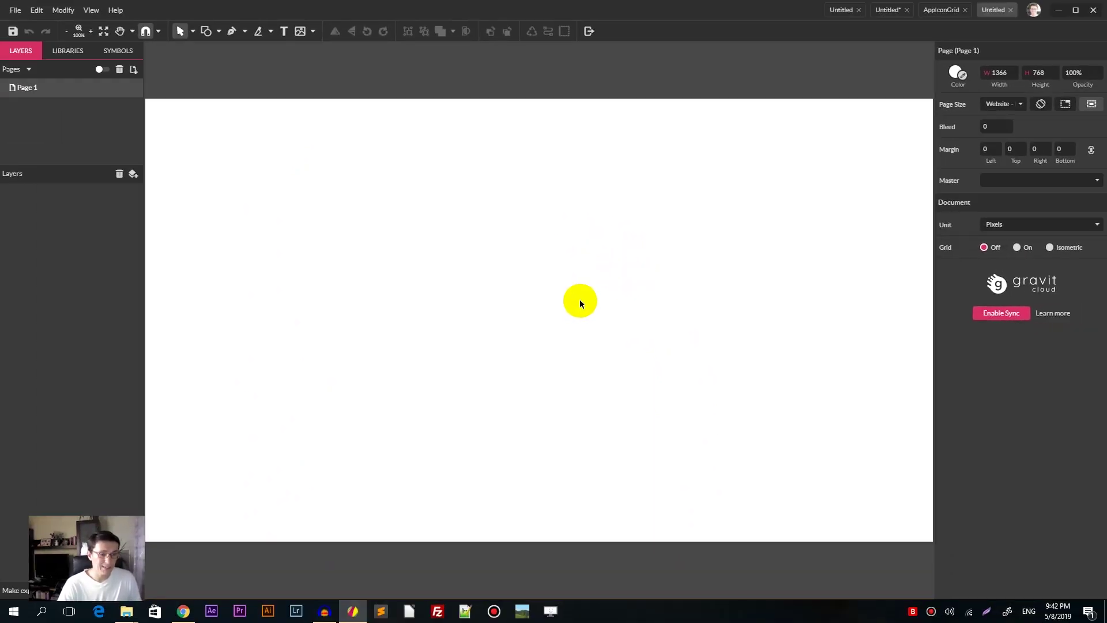
click(180, 613)
View the iOS app icon grid freebie page in Chrome, then return to Gravit Designer.
click(87, 11)
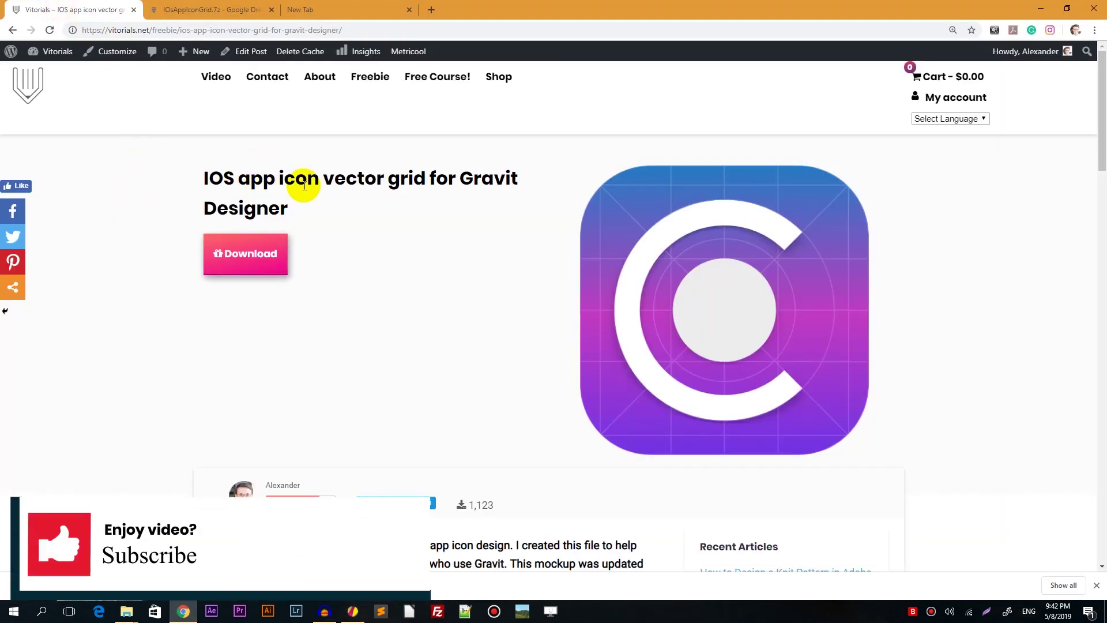
click(346, 616)
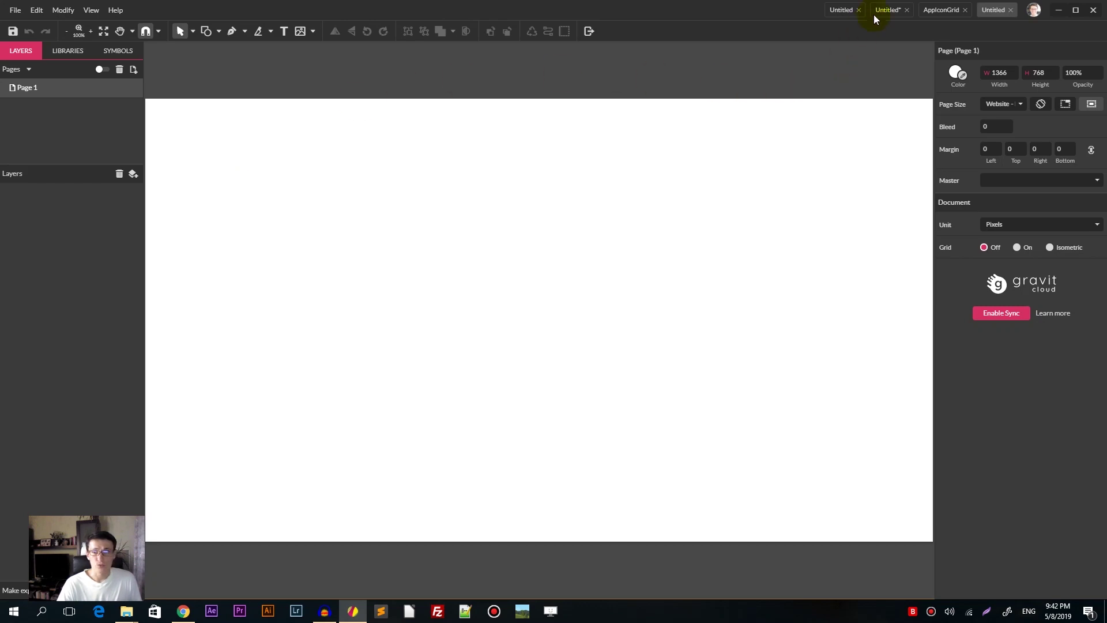
Copy the rounded-square Outline path from the AppIconGrid document into the new page.
click(940, 10)
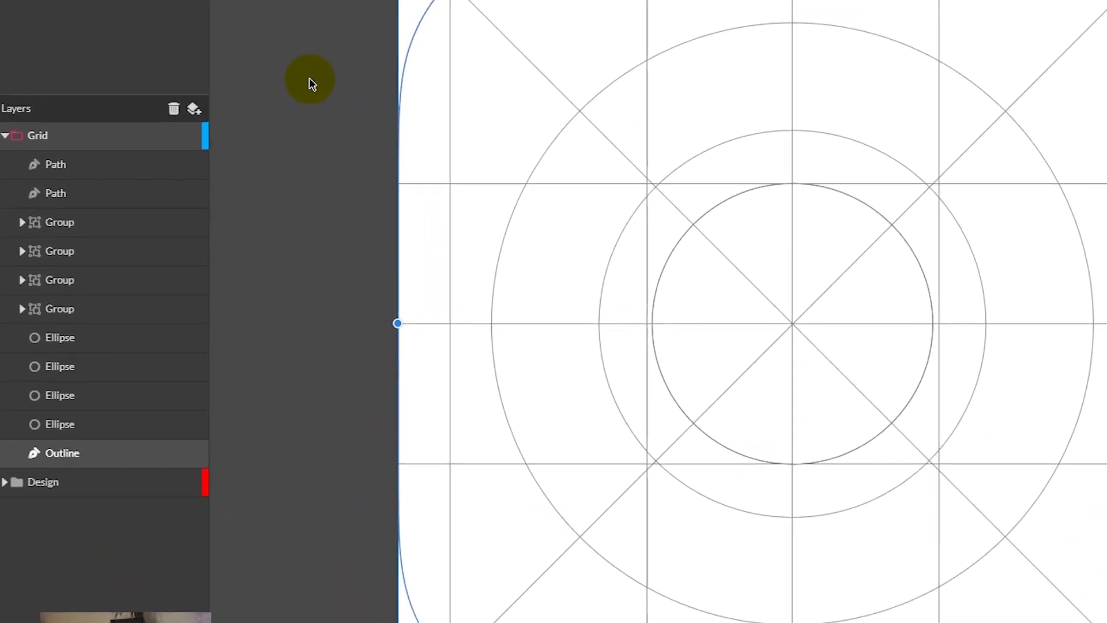
click(312, 113)
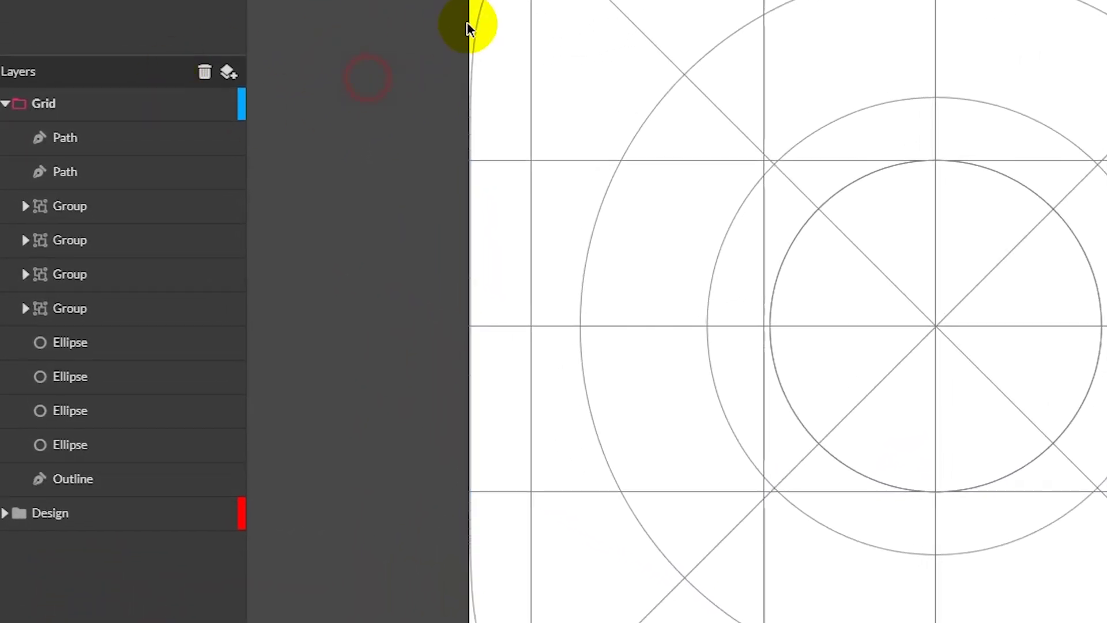
click(469, 26)
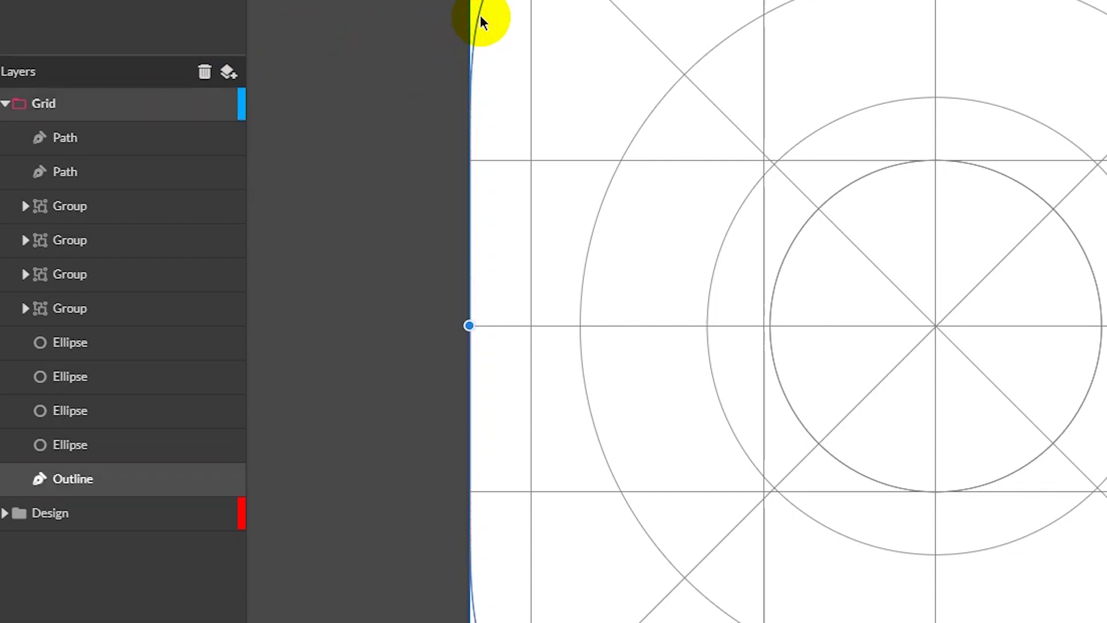
click(87, 484)
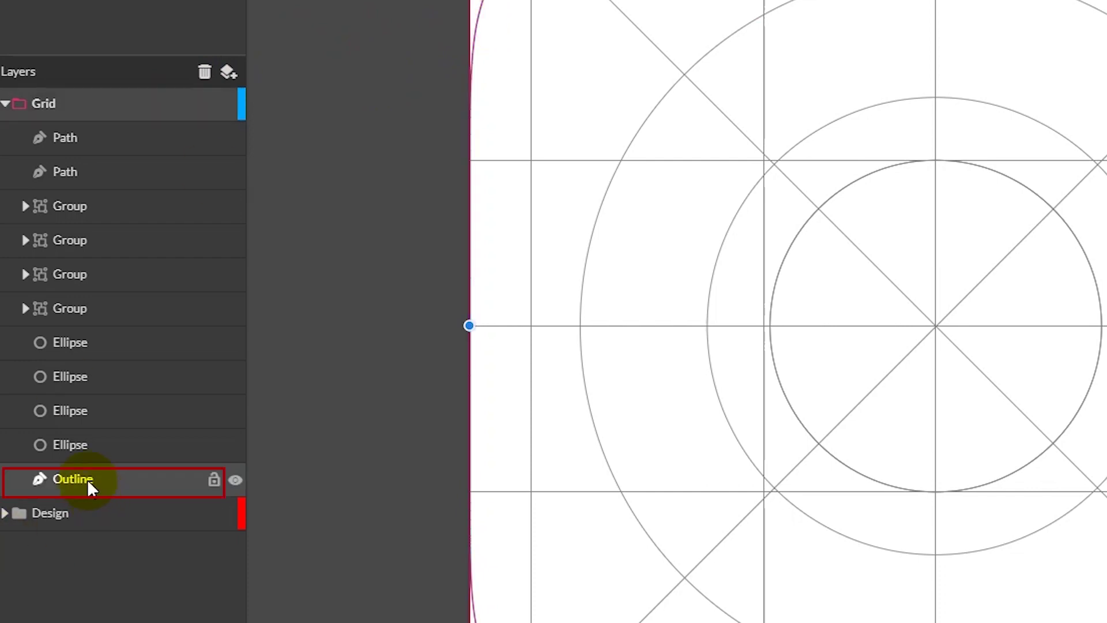
click(366, 385)
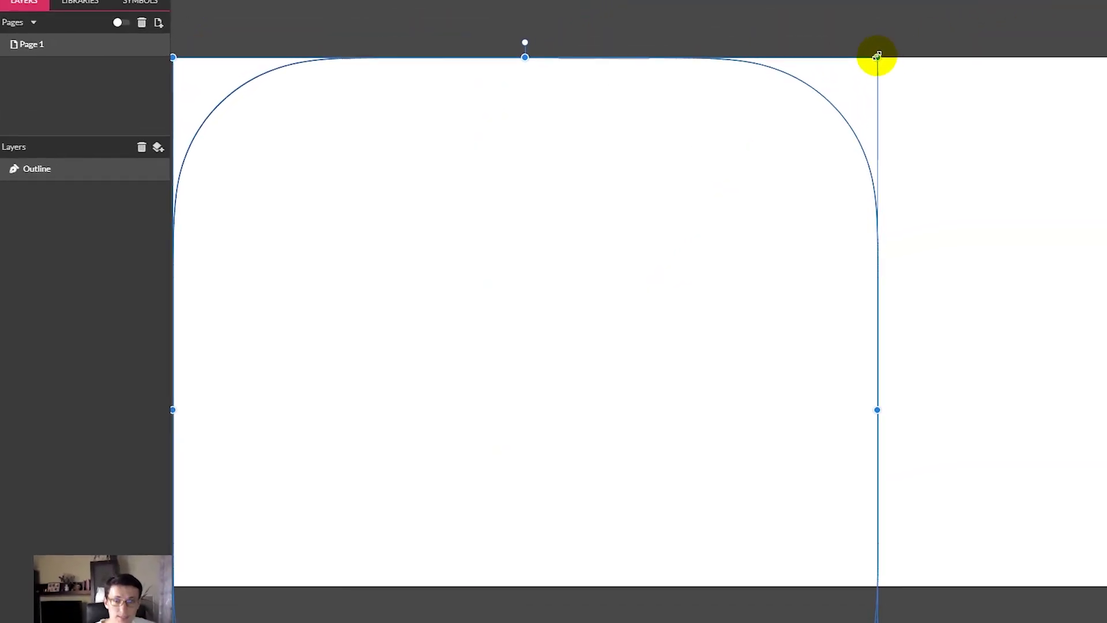
Resize the outline to 378×378 and place a duplicate to its right.
drag(739, 96, 452, 199)
drag(472, 239, 859, 217)
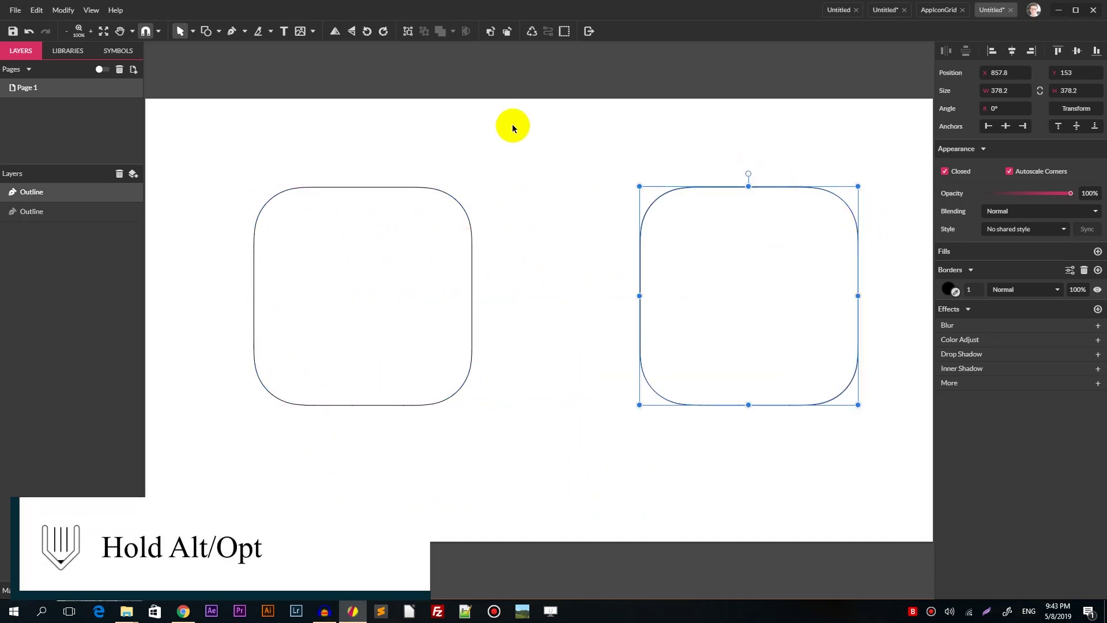
click(219, 33)
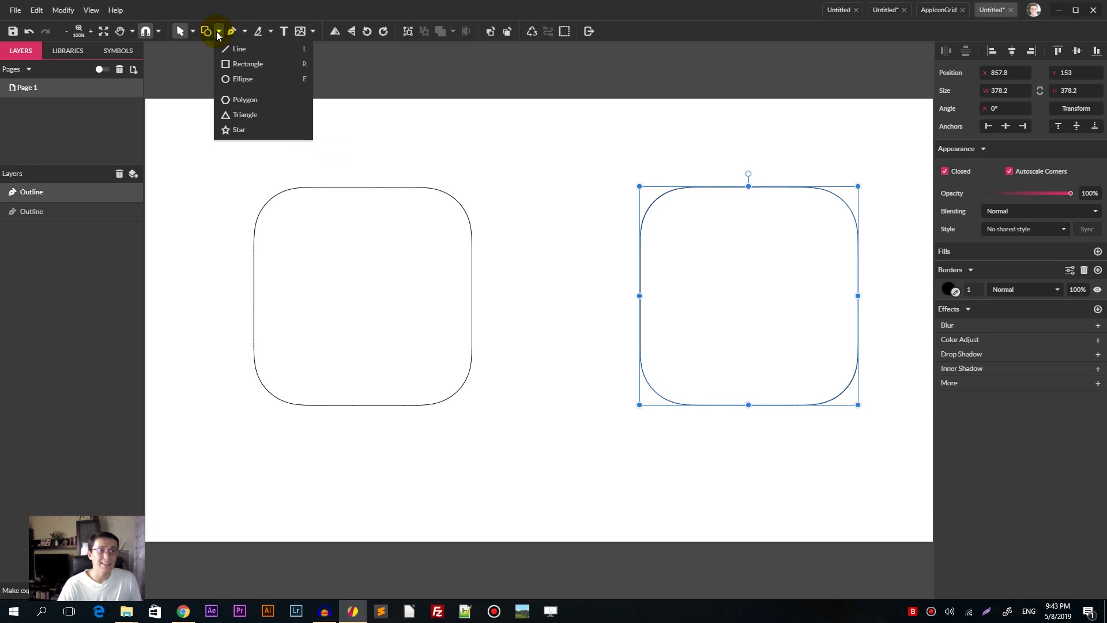
Draw a 569.8×569.8 borderless circle from the left square's centre, filled with red swatch #A41010.
click(243, 78)
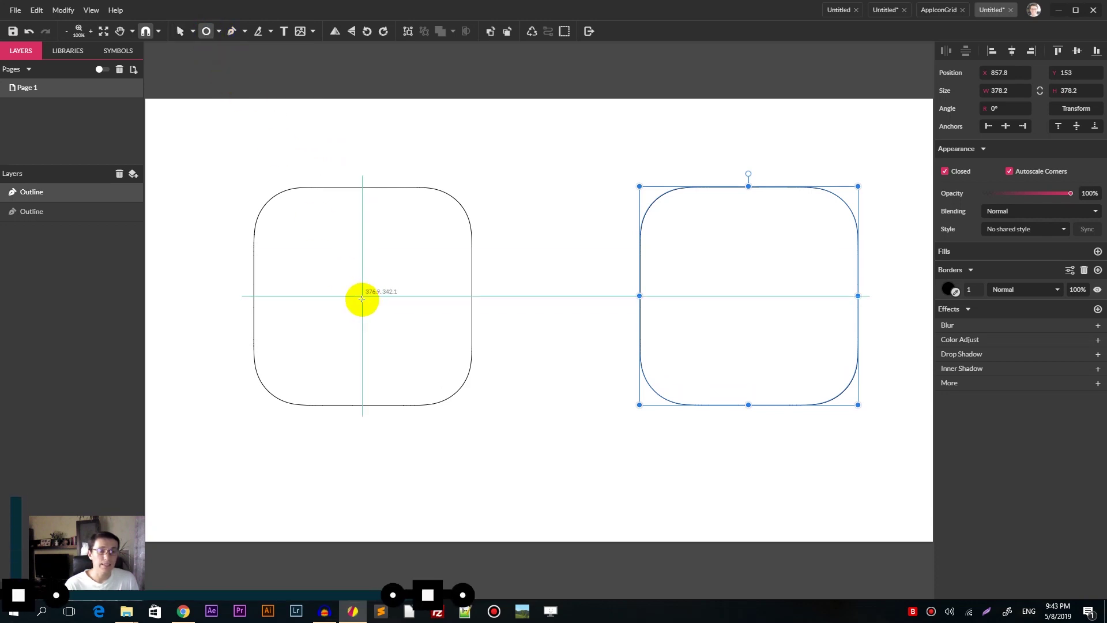
drag(361, 294, 516, 459)
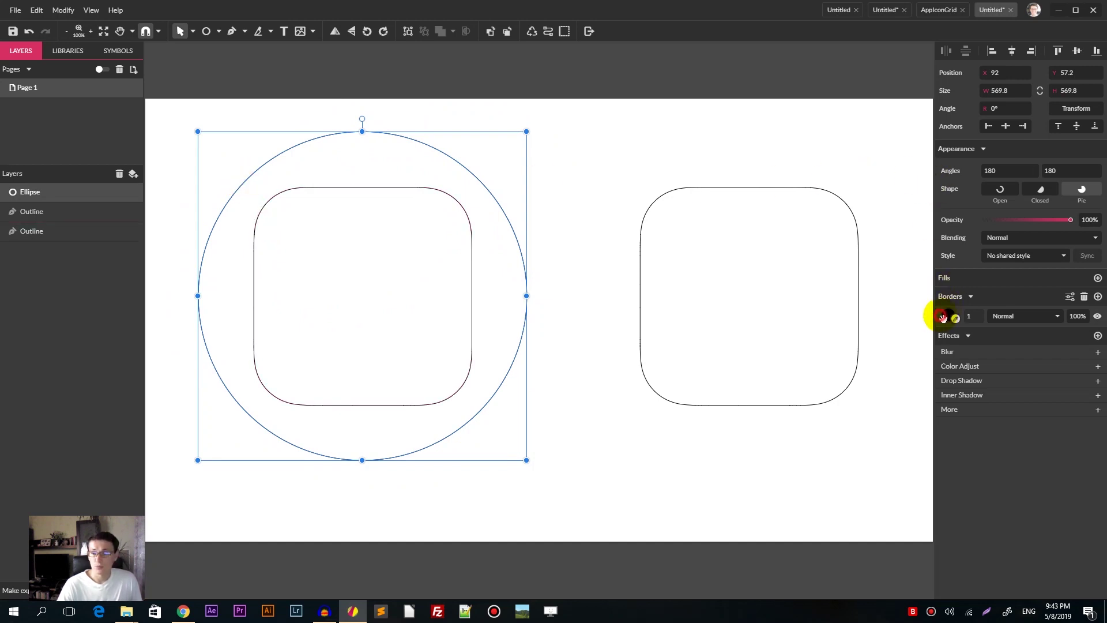
click(1081, 296)
click(1098, 278)
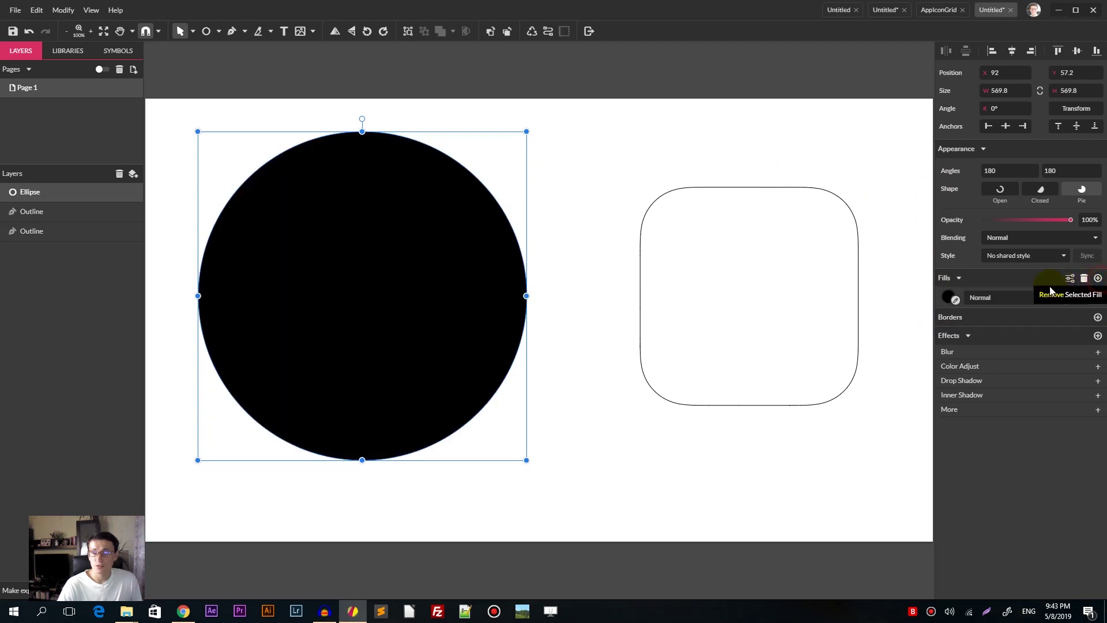
click(949, 297)
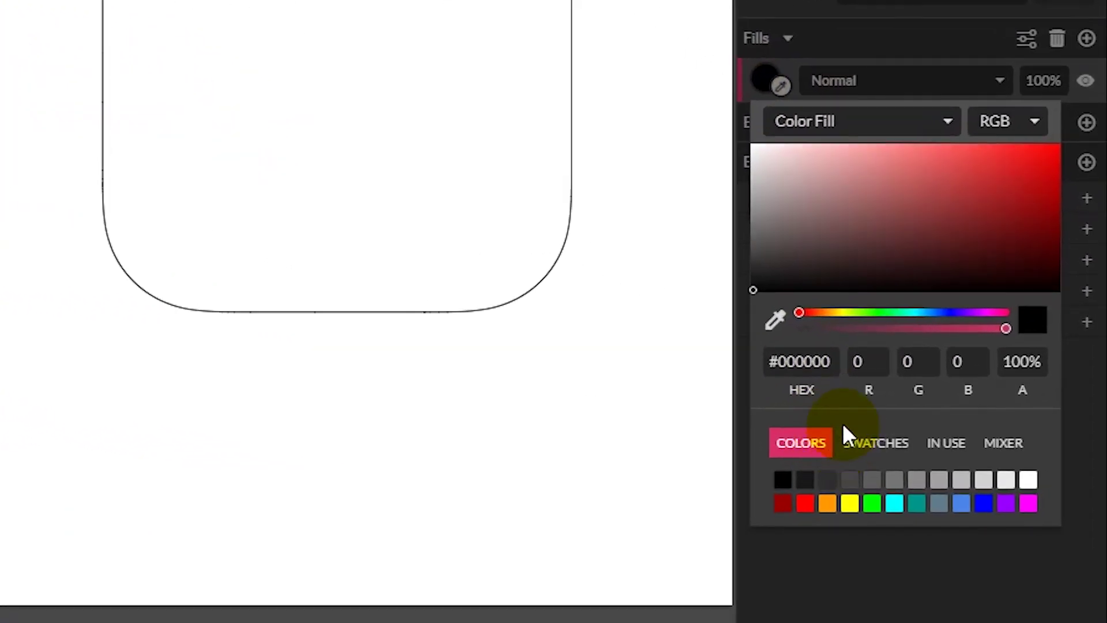
click(861, 438)
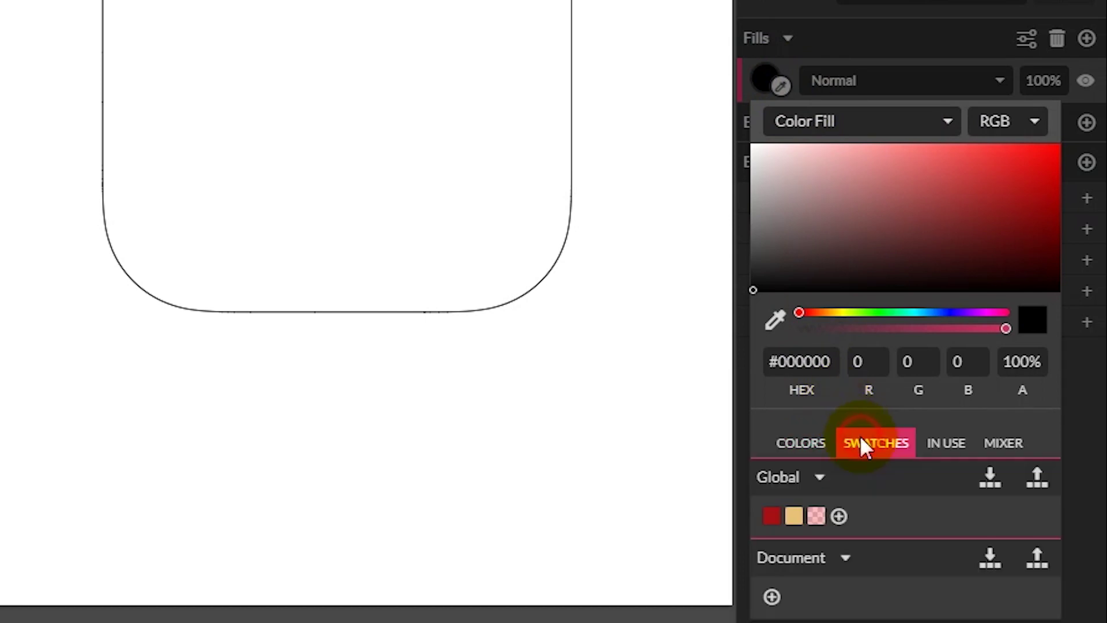
click(771, 518)
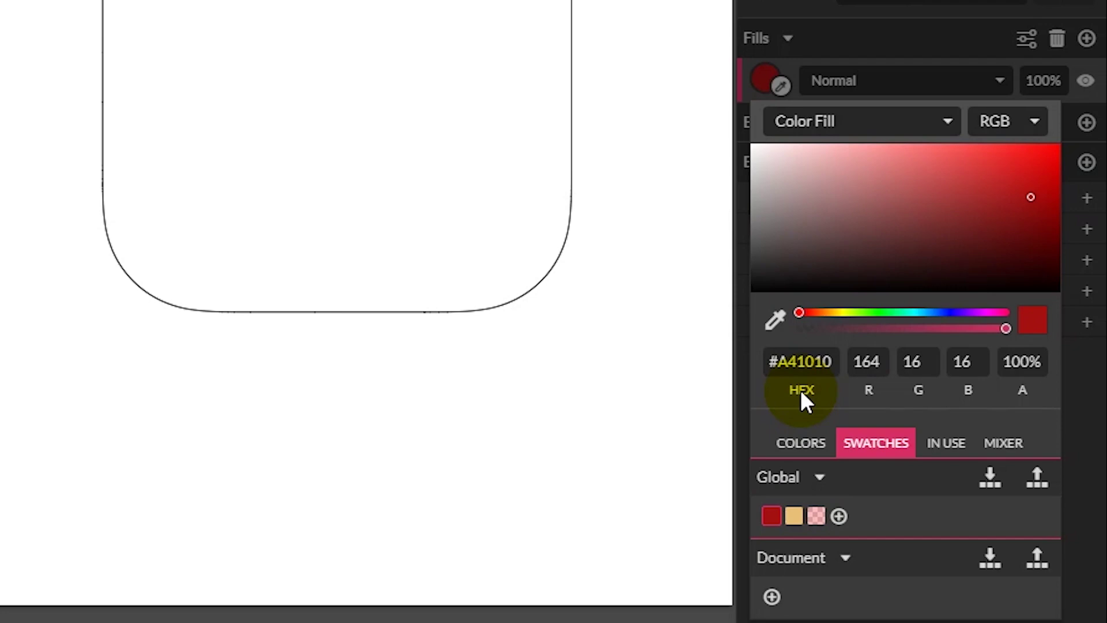
key(Escape)
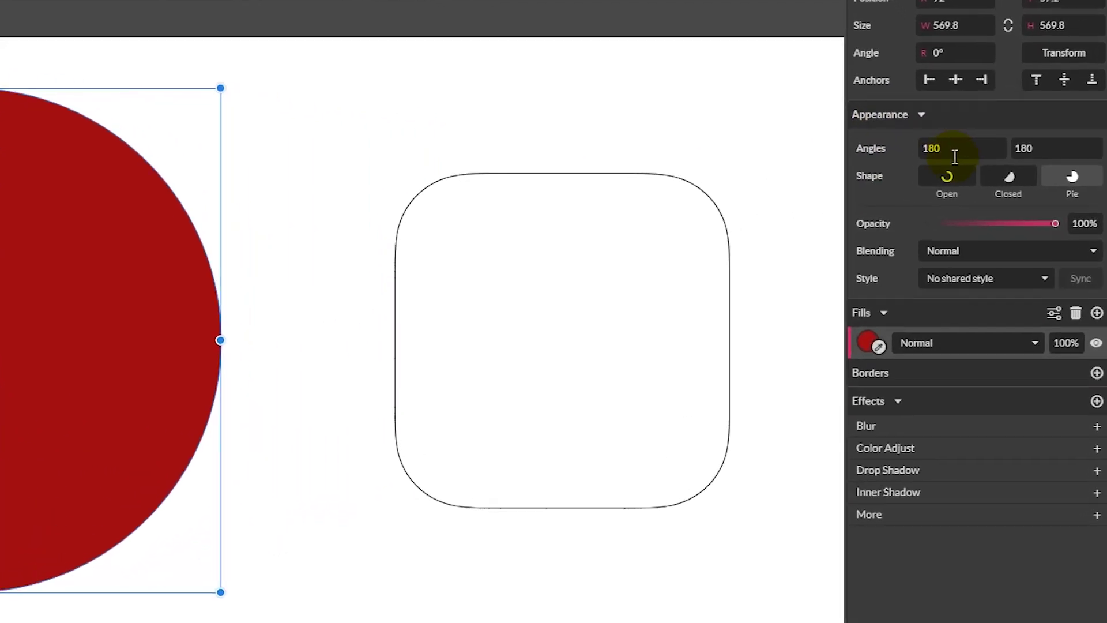
Change the circle's two angles from 180 to 90 and 60, leaving a 143.7×284.9 slice.
click(1007, 172)
drag(935, 140, 876, 141)
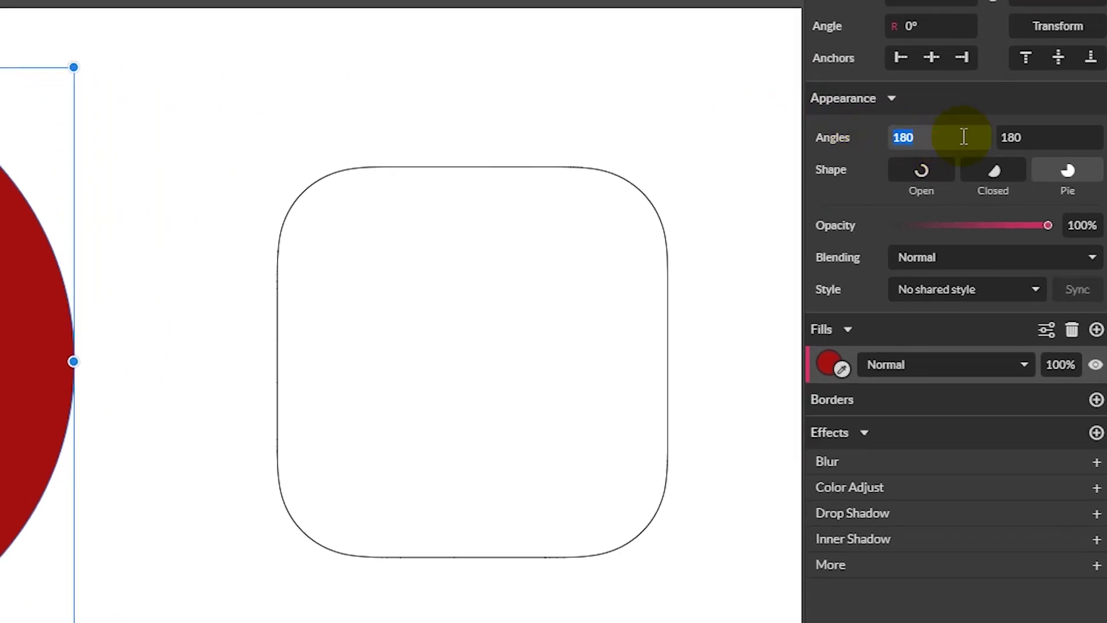
key(BackSpace)
key(Return)
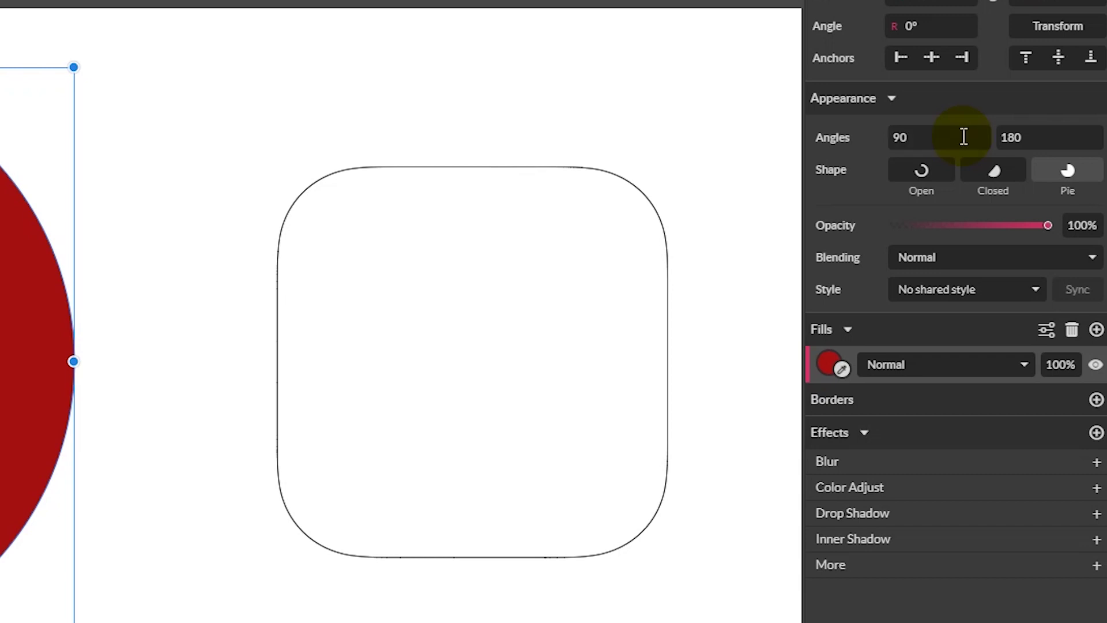
click(1007, 137)
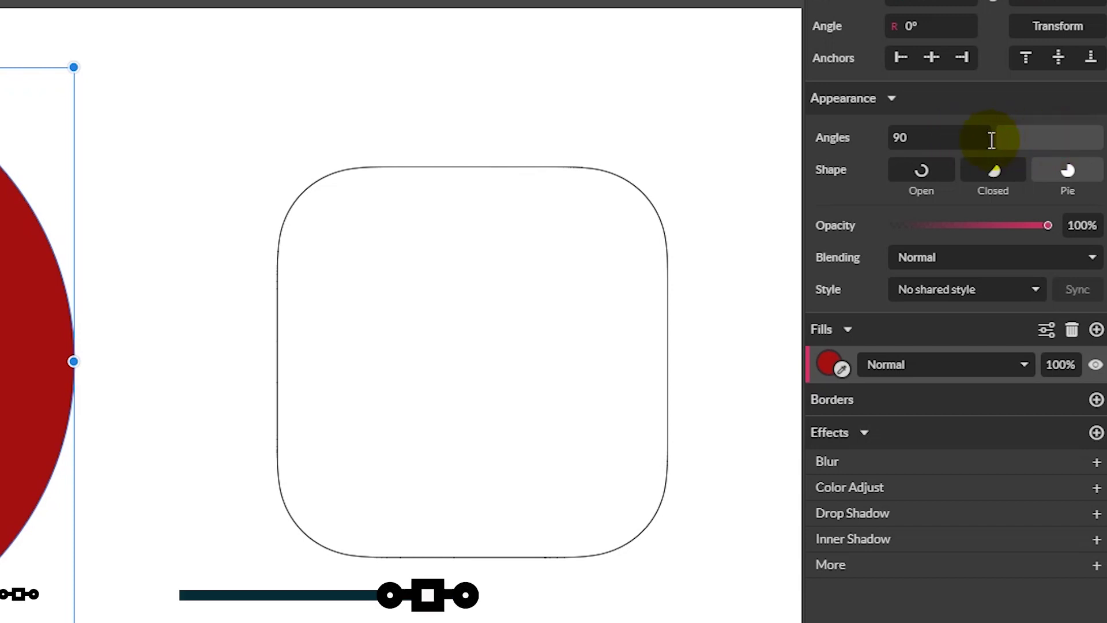
text(60)
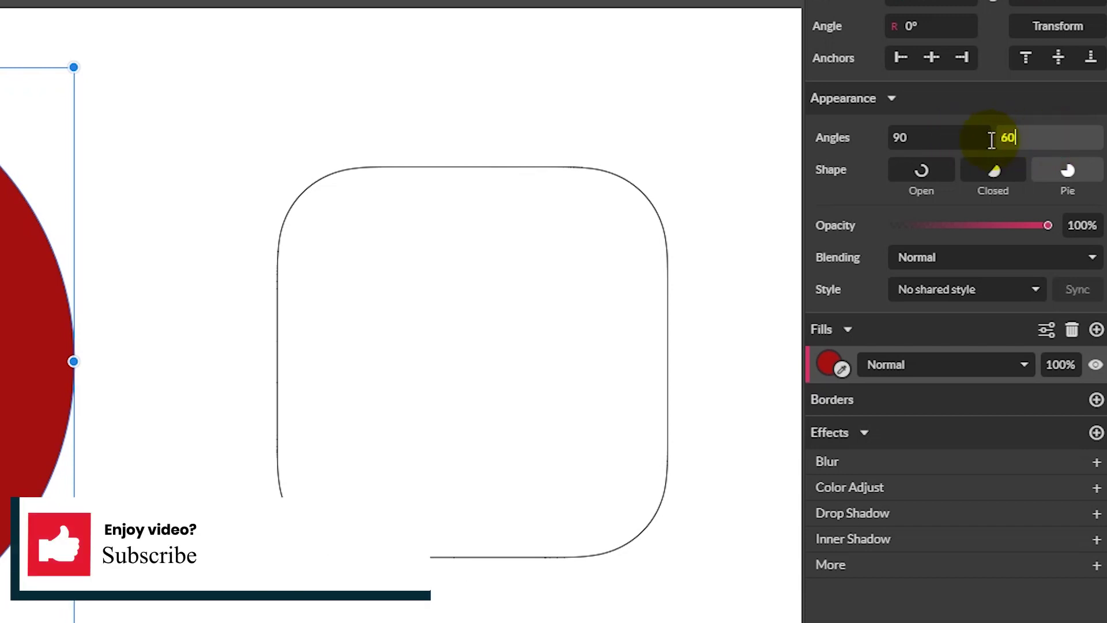
key(Return)
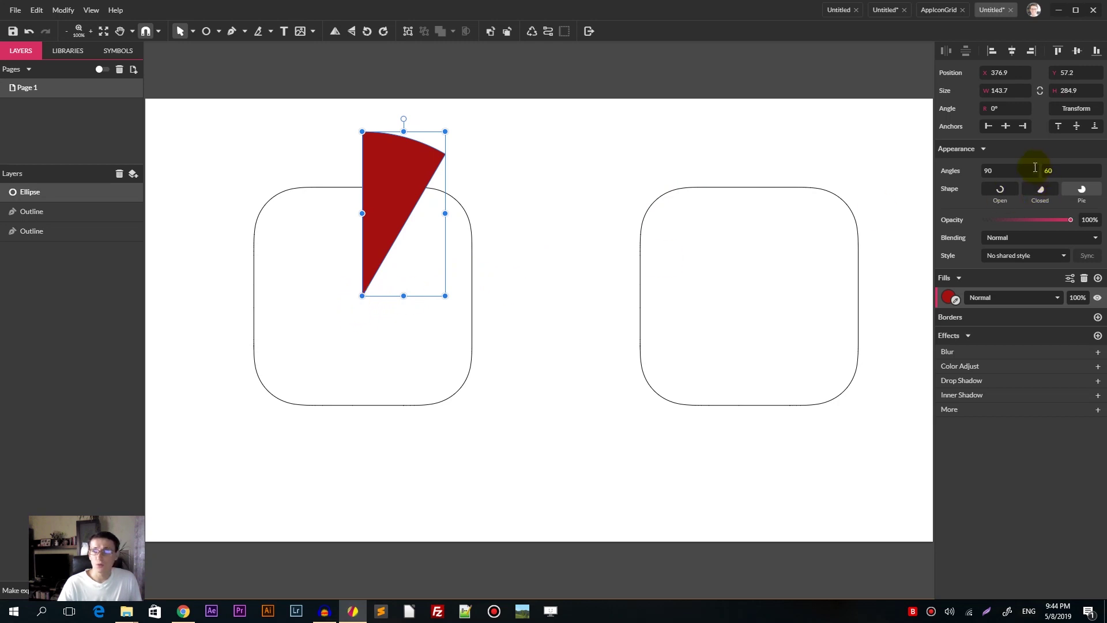
Make 11 copies of the wedge rotated 30° about its bottom point, completing the circle.
click(1066, 115)
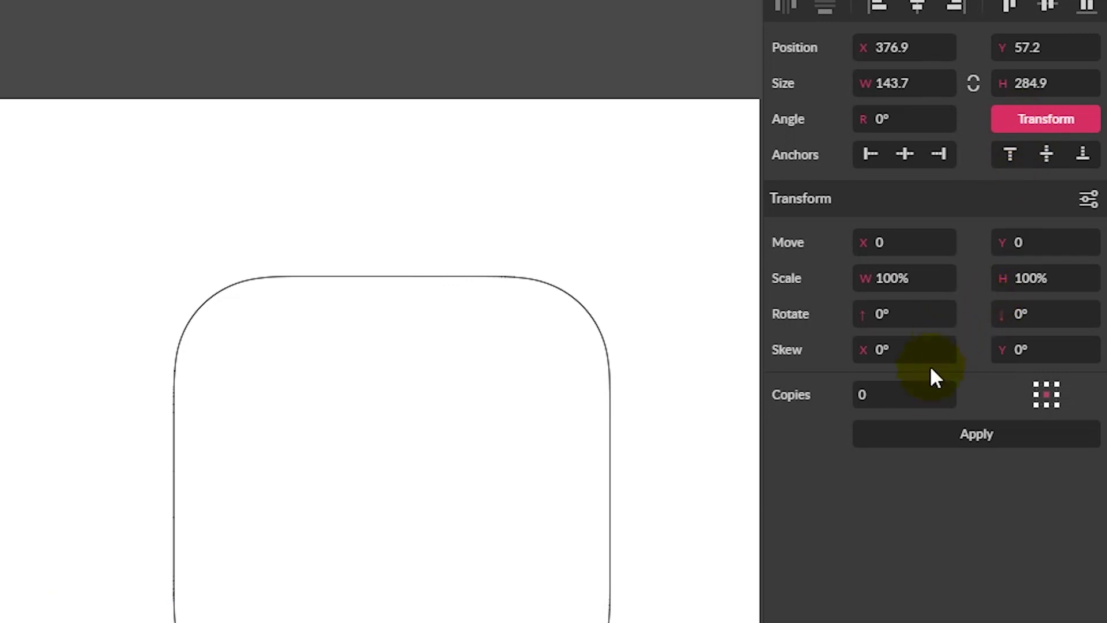
click(886, 400)
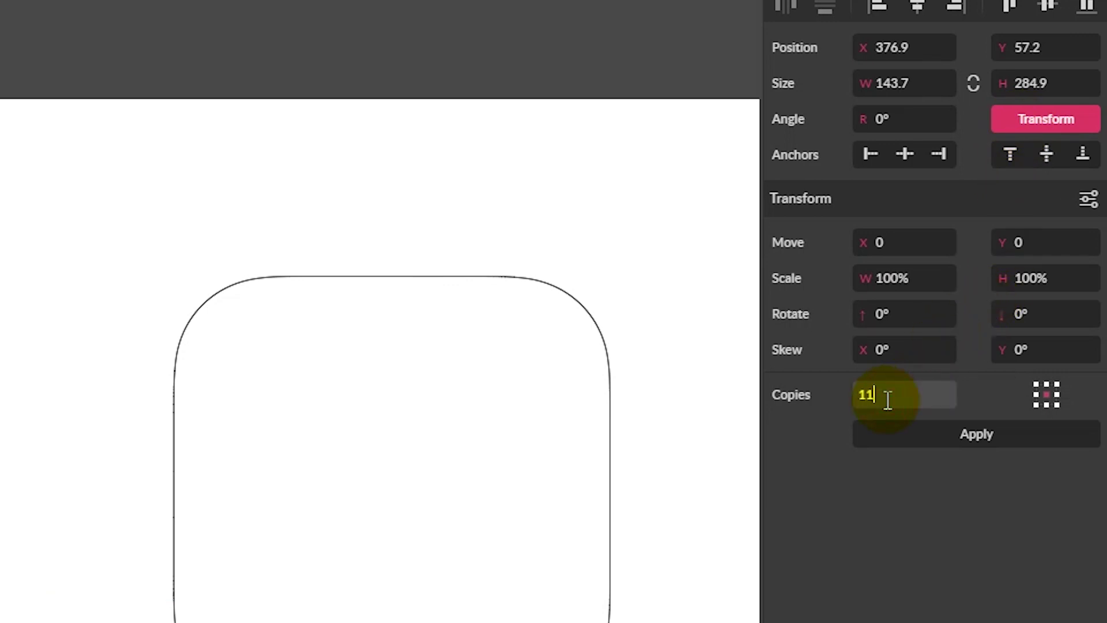
click(878, 313)
click(922, 305)
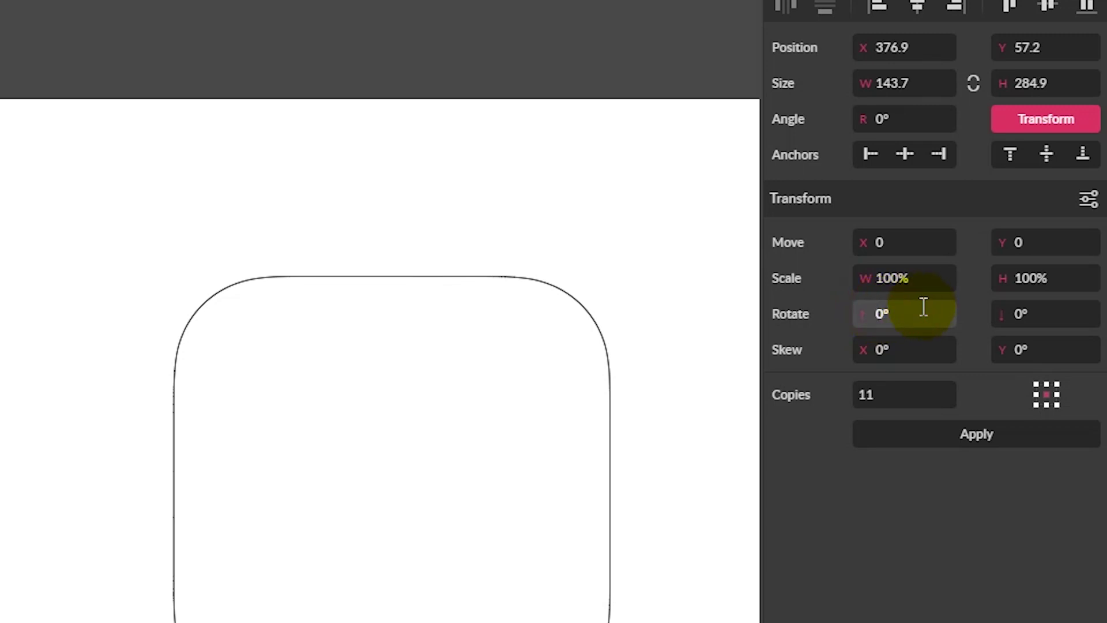
text(3)
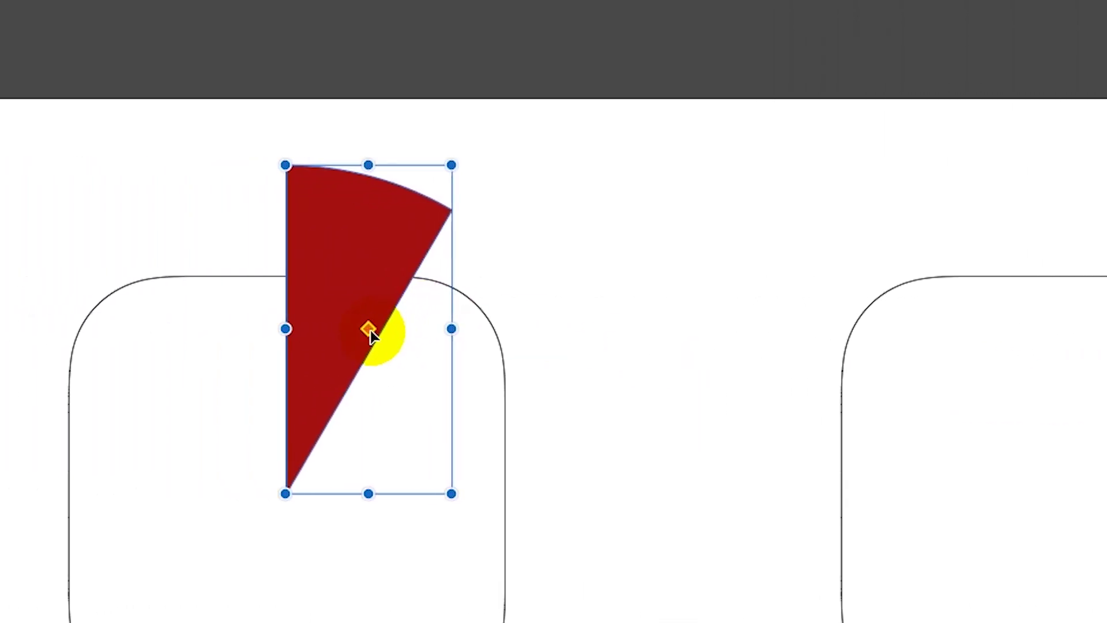
drag(371, 335, 288, 496)
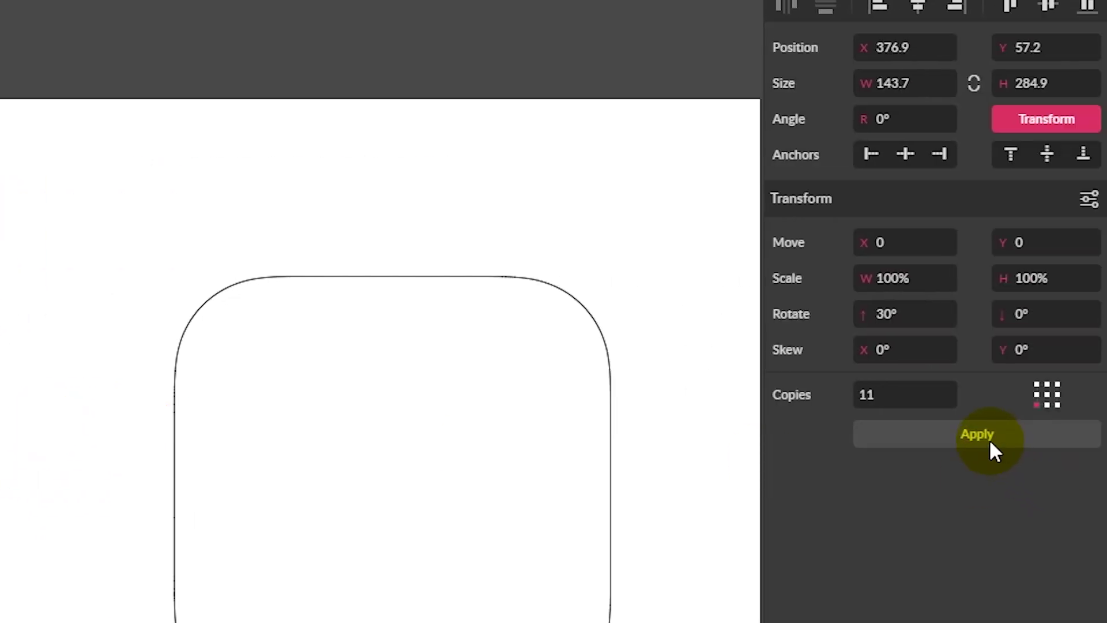
click(990, 441)
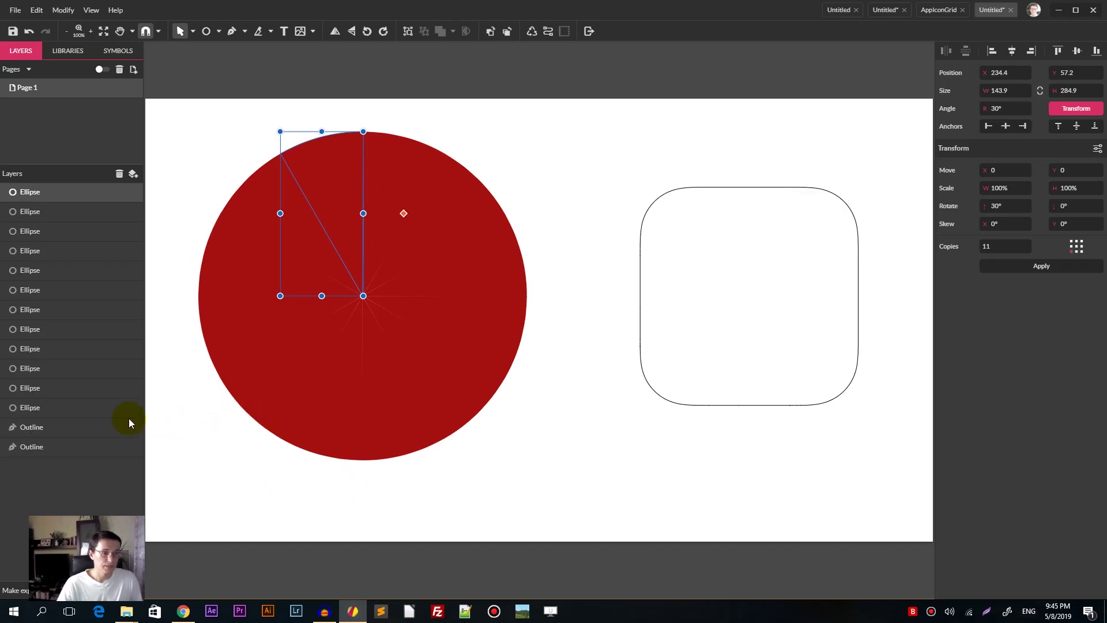
Fill alternate wedges with cream swatch #E8C077, then select all twelve wedge layers.
ctrl+click(58, 231)
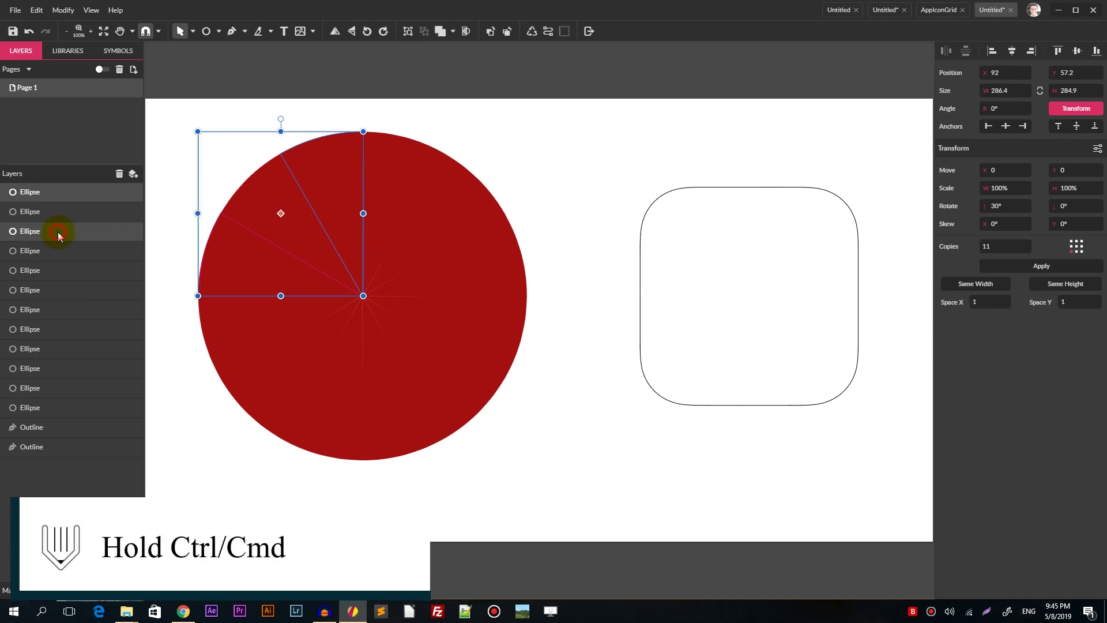
ctrl+click(54, 279)
ctrl+click(44, 315)
ctrl+click(49, 350)
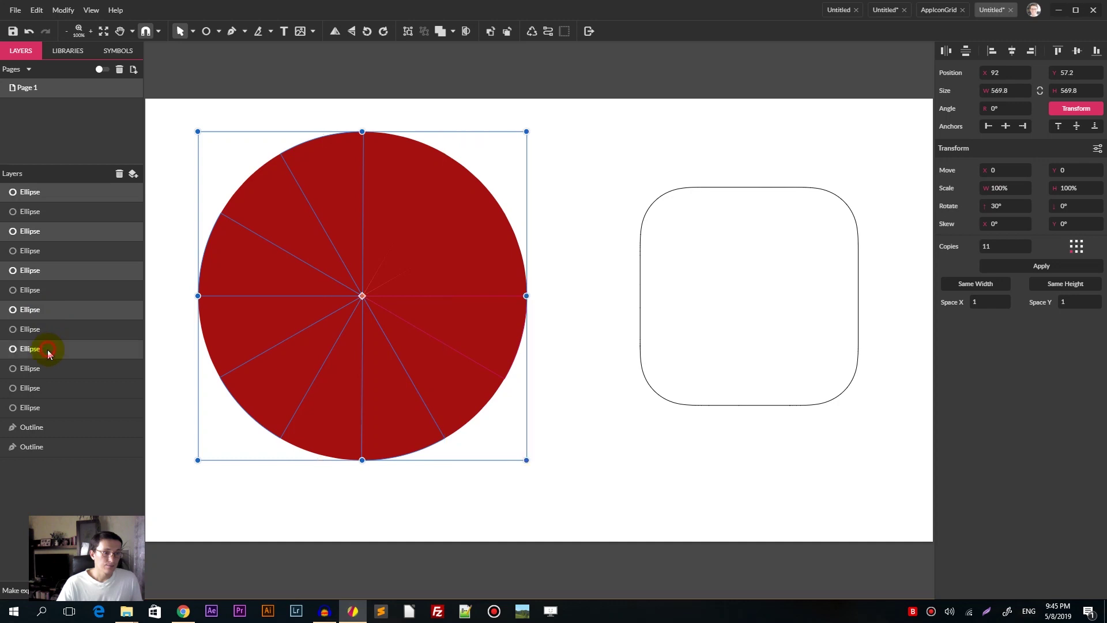
ctrl+click(57, 390)
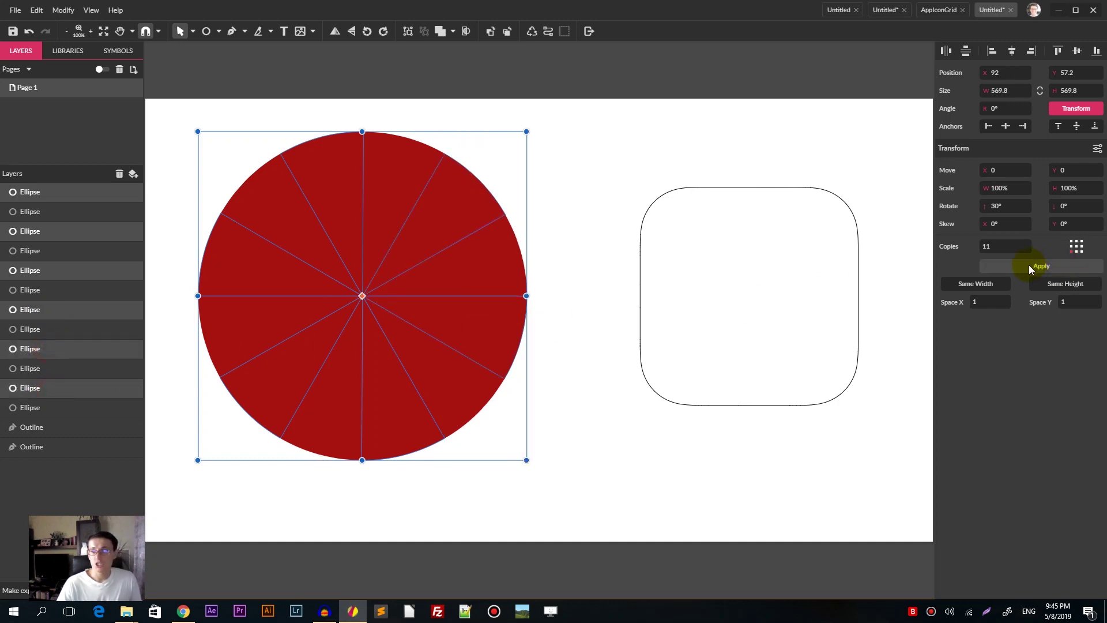
click(1068, 108)
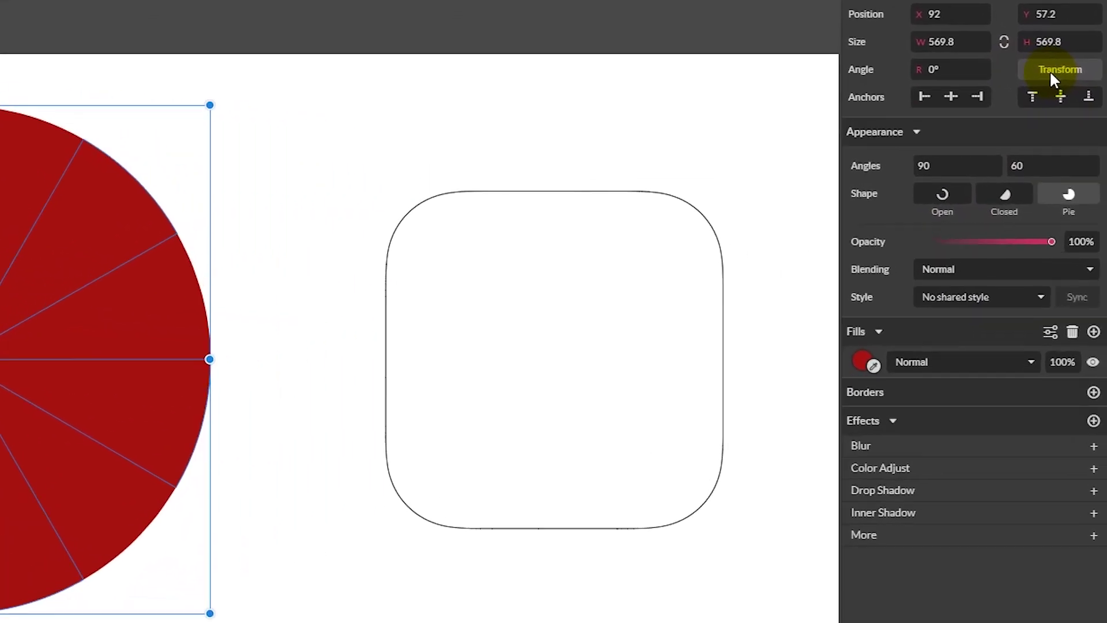
click(862, 362)
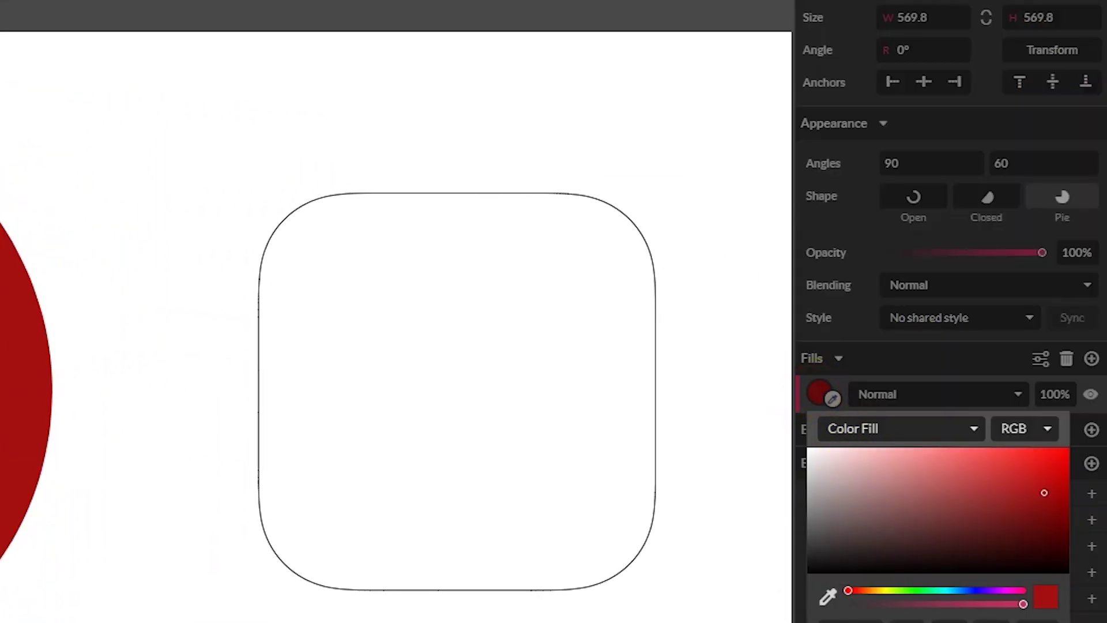
click(851, 537)
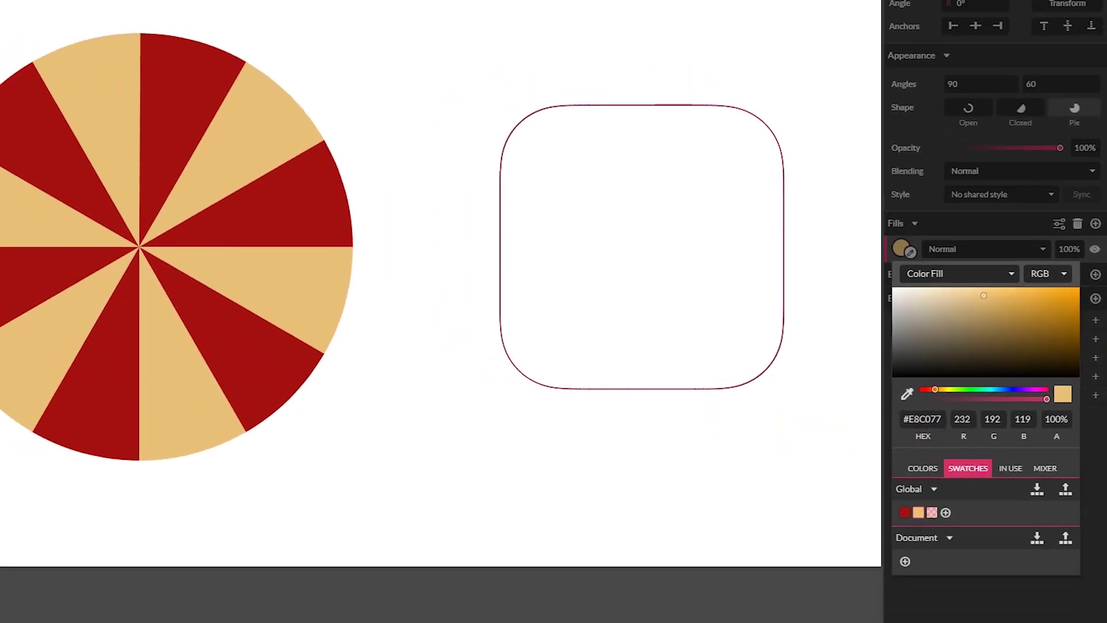
click(27, 413)
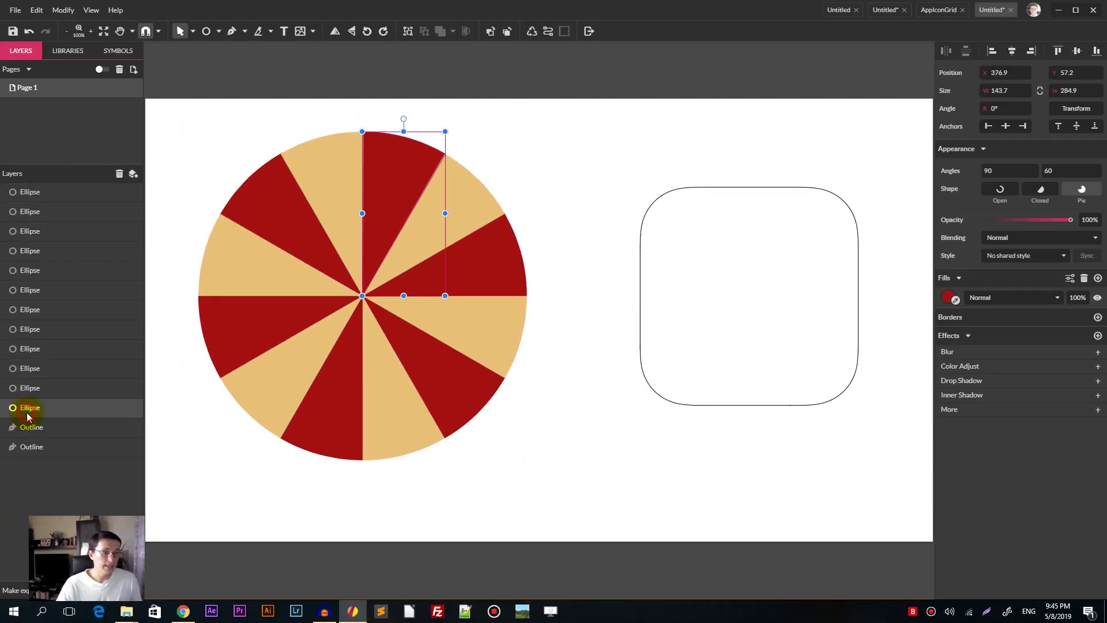
shift+click(51, 193)
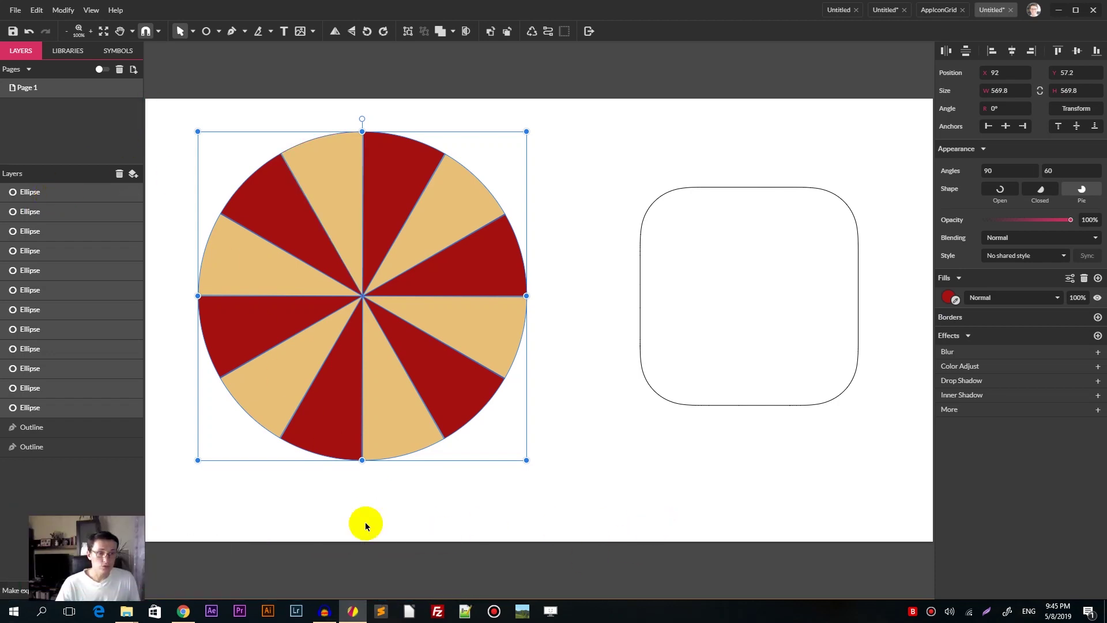
Group the twelve wedges, clip them inside the left rounded square, and delete its border.
key(ctrl+g)
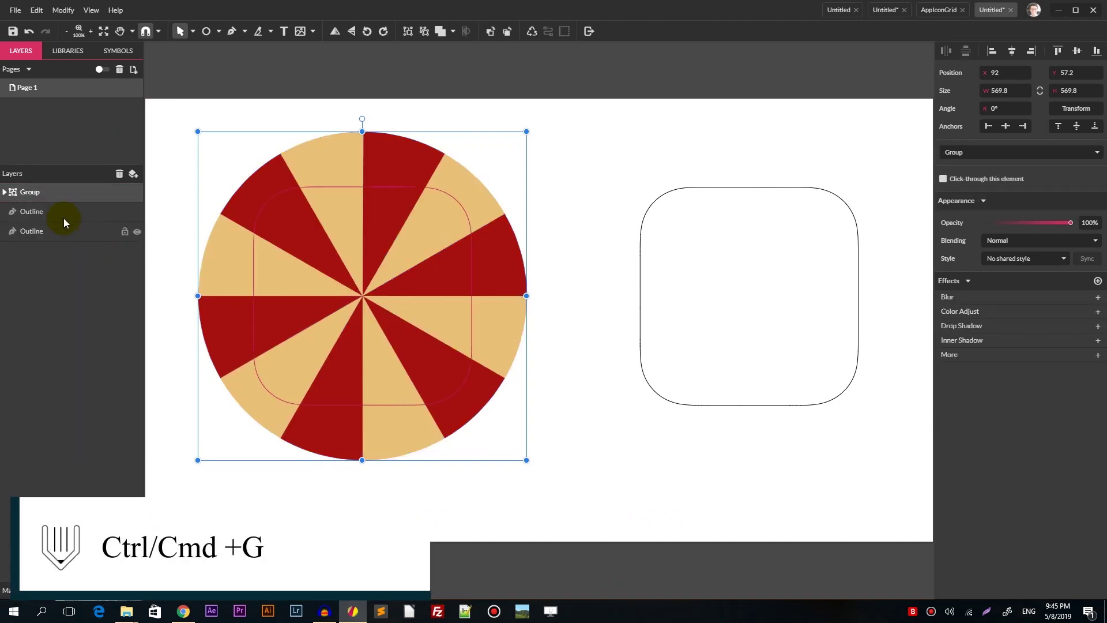
drag(185, 106, 517, 497)
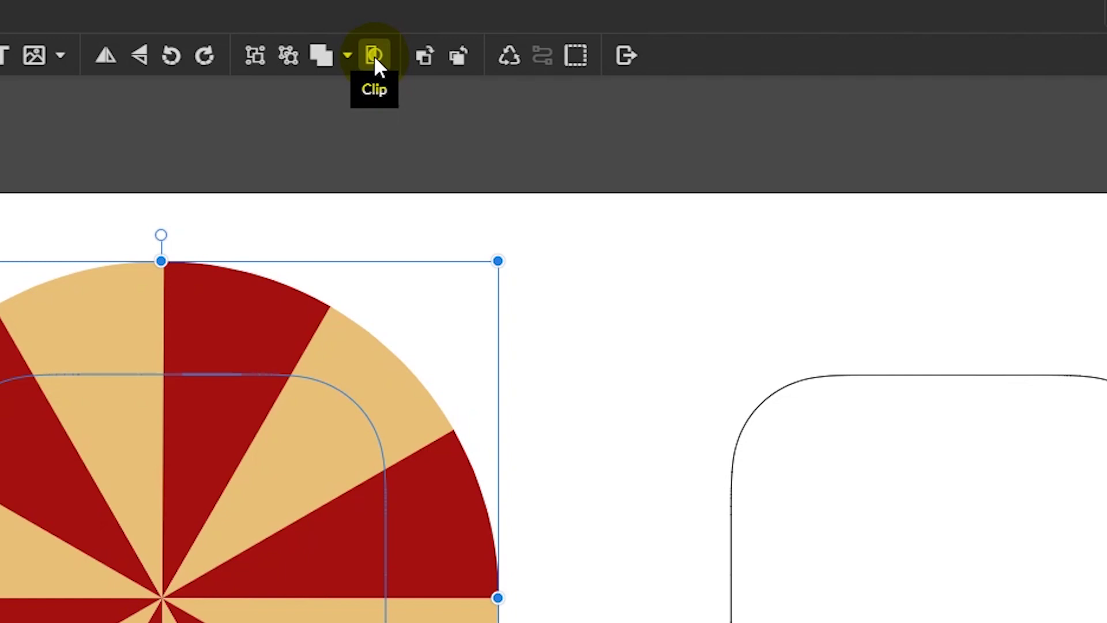
click(374, 54)
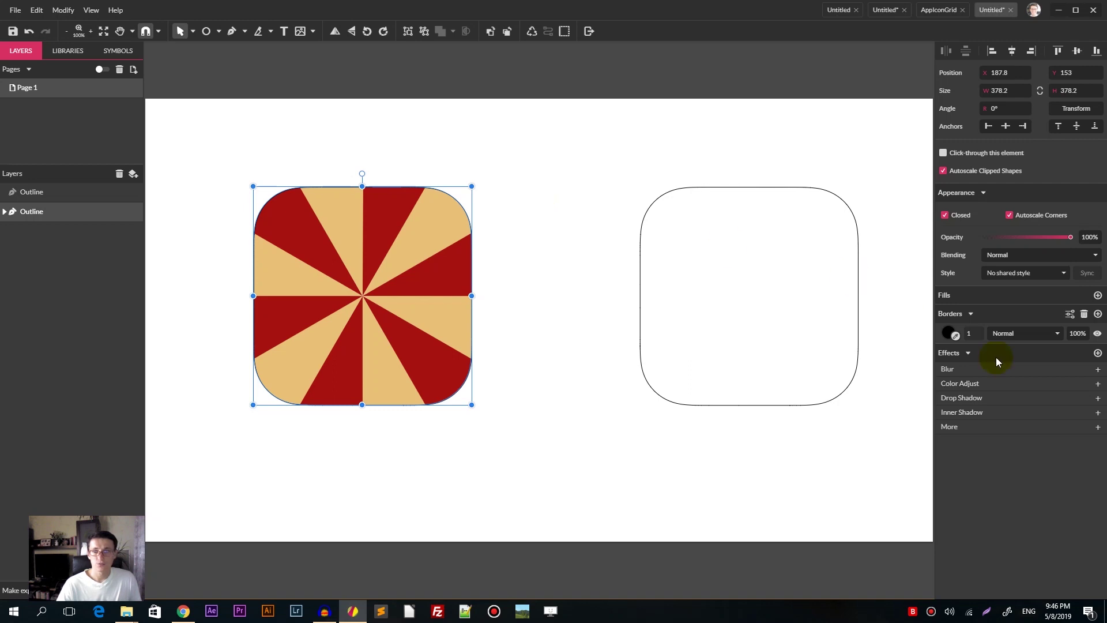
click(936, 332)
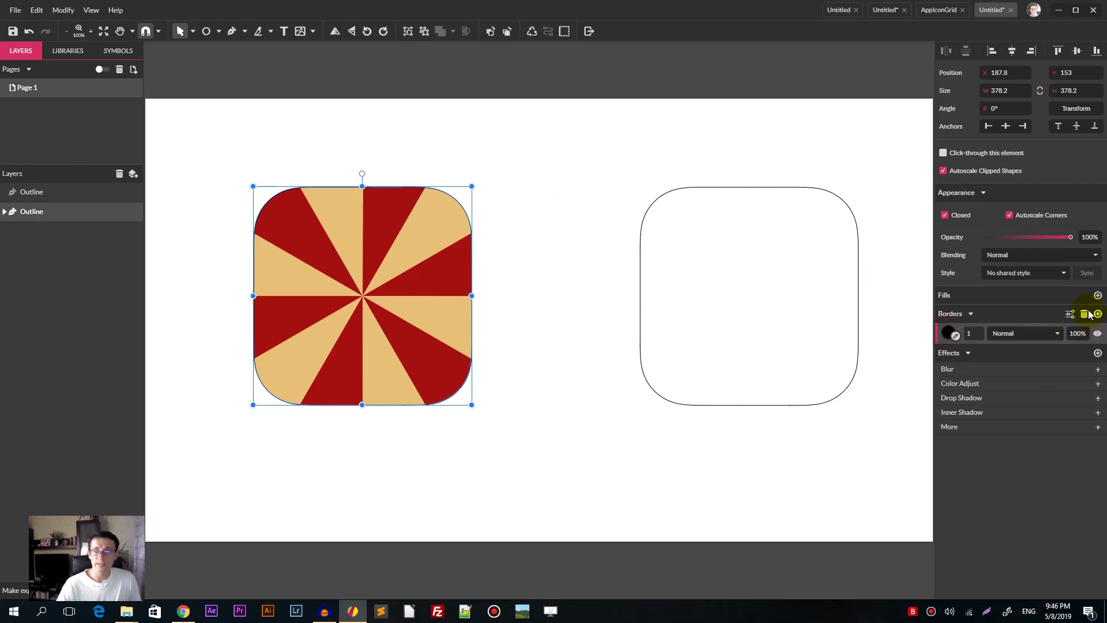
click(1084, 313)
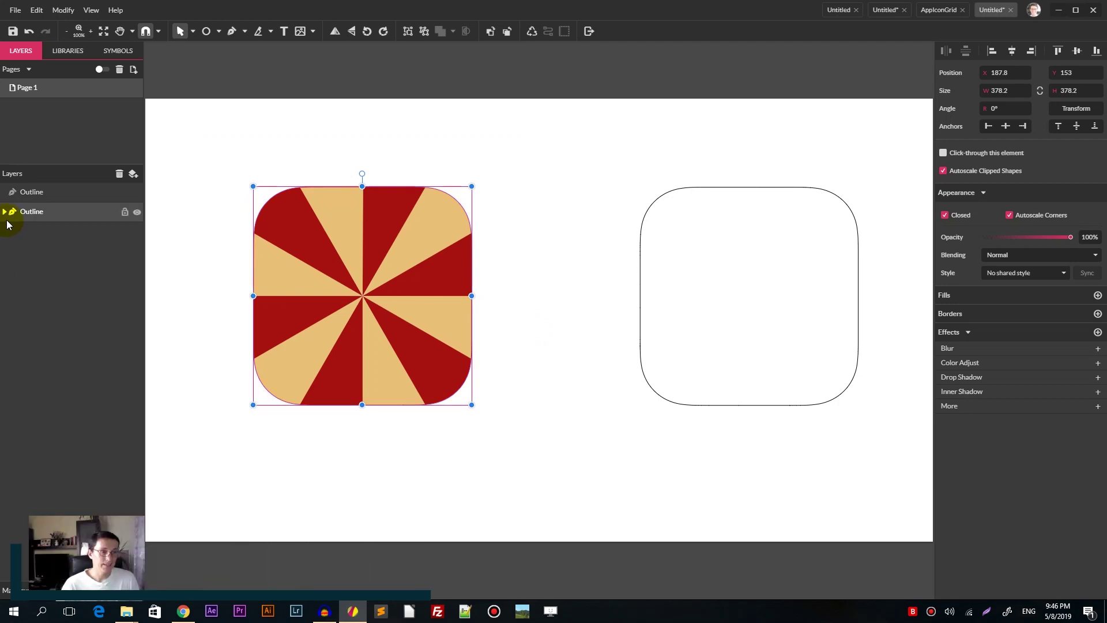
Add a Distortion > Swirl effect to the wedge group with Radius 80.1 and Center X 39.
click(5, 212)
click(40, 231)
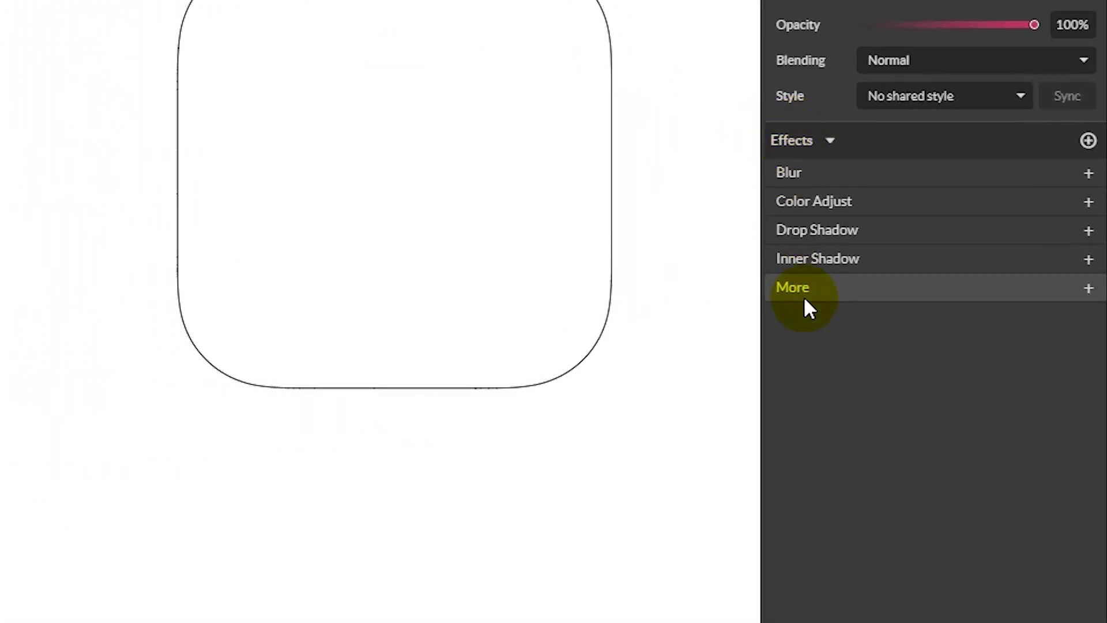
click(799, 295)
click(815, 335)
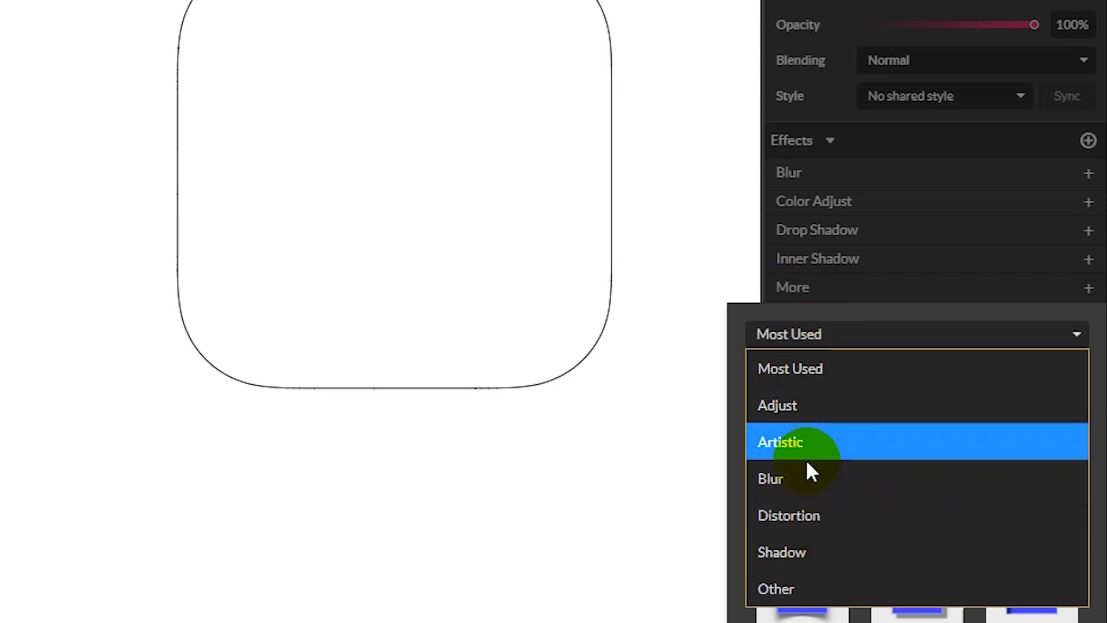
click(804, 516)
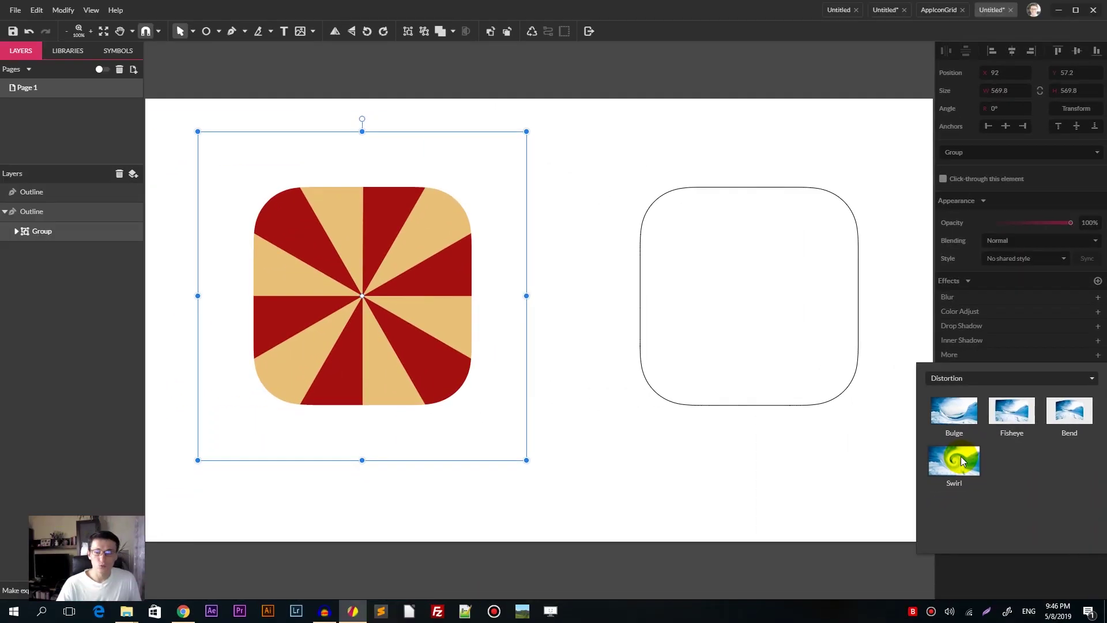
click(961, 456)
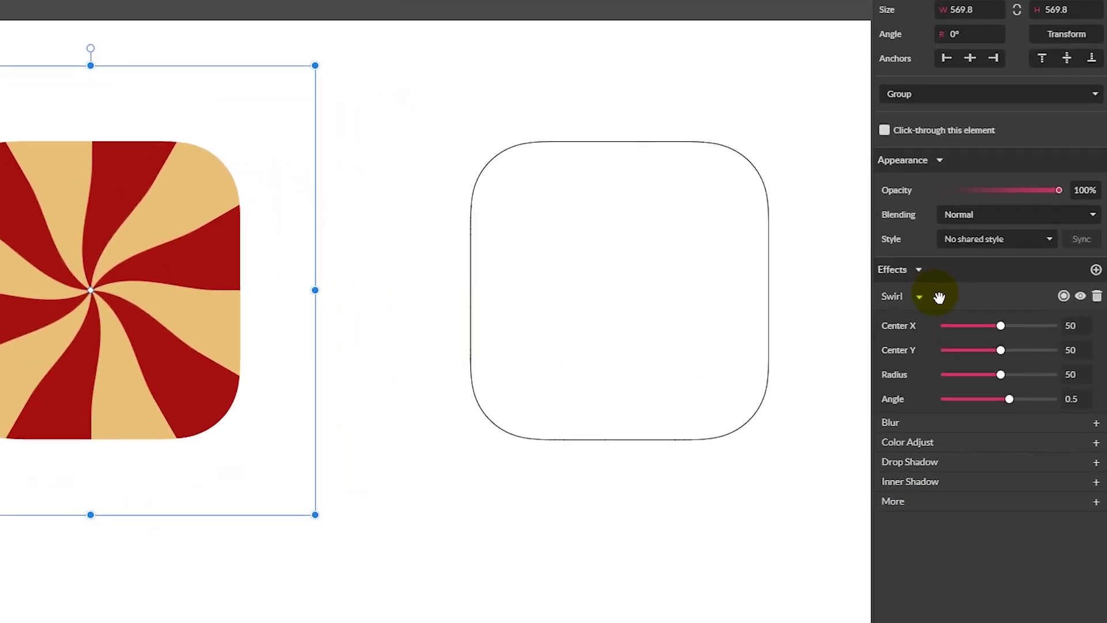
drag(998, 379, 1030, 381)
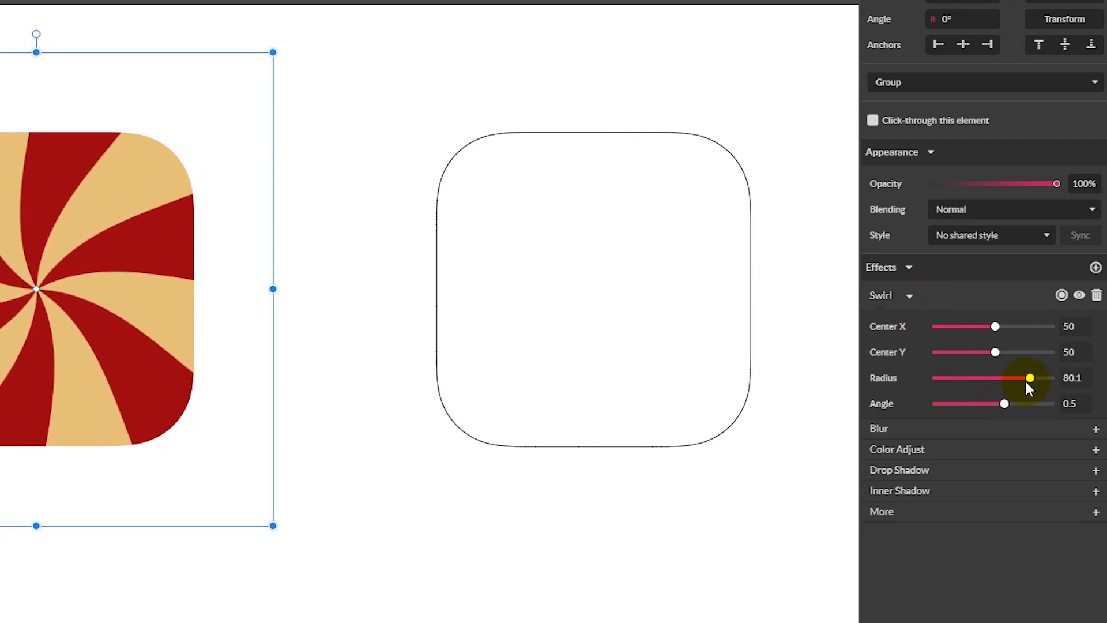
mouse_move(992, 321)
mouse_down()
mouse_move(1004, 326)
mouse_move(982, 327)
mouse_up()
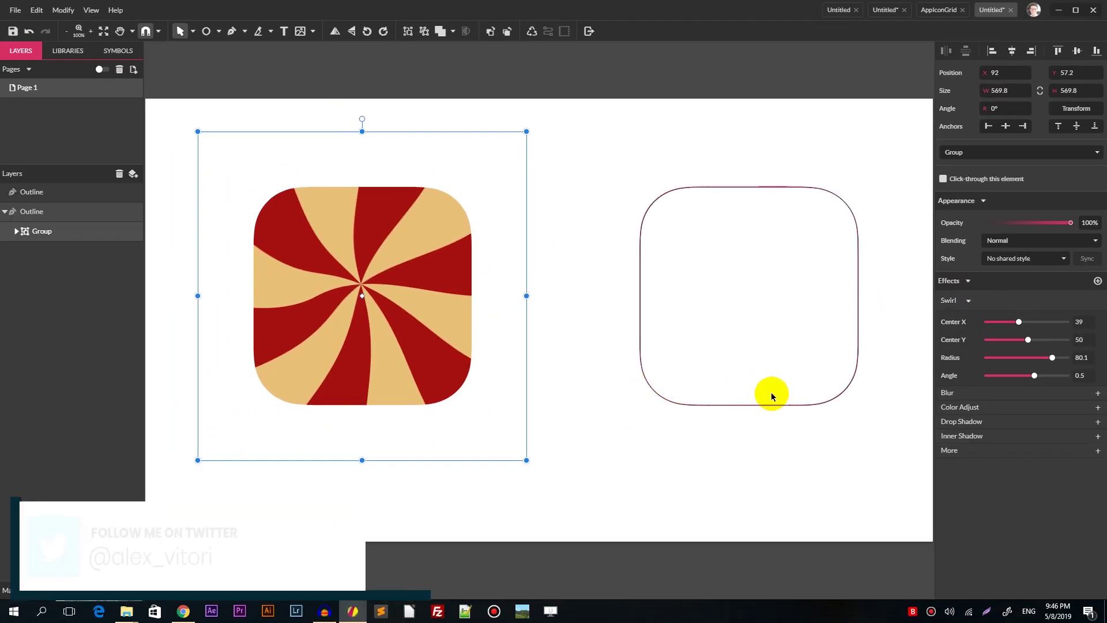
ctrl+click(52, 230)
Add a drop shadow to the clipped icon with Y 20, Blur 30 and Opacity 35%.
click(51, 213)
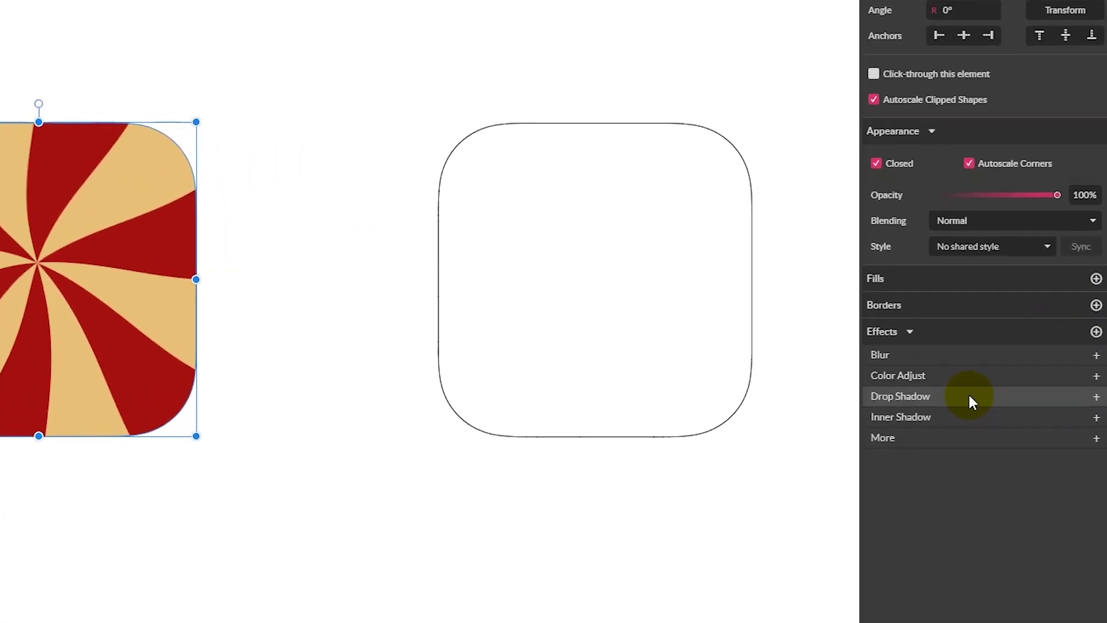
click(968, 394)
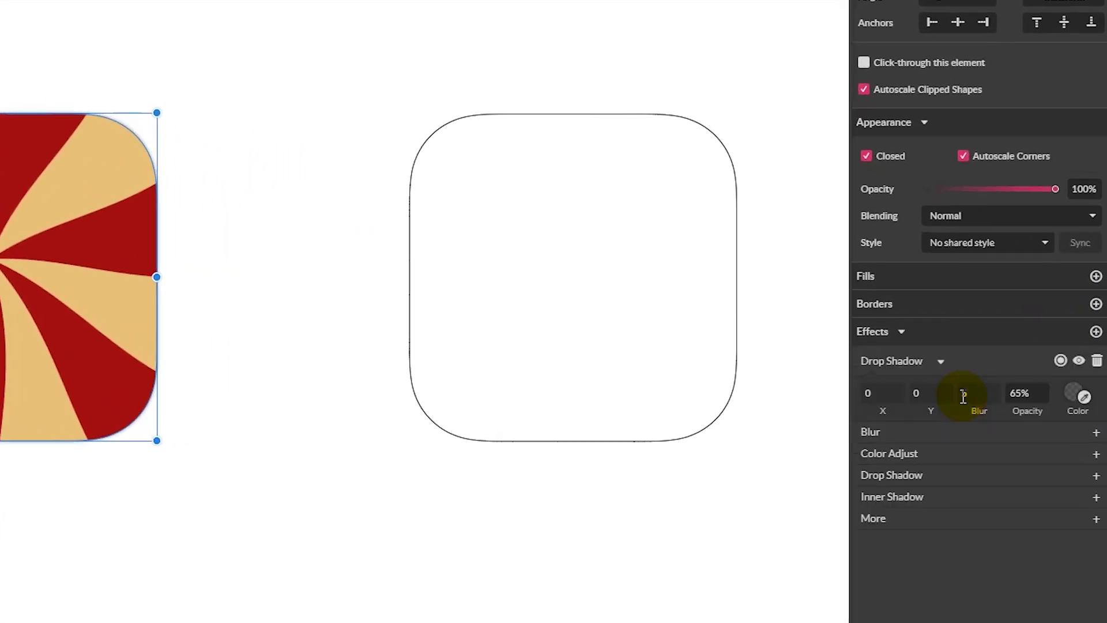
click(938, 395)
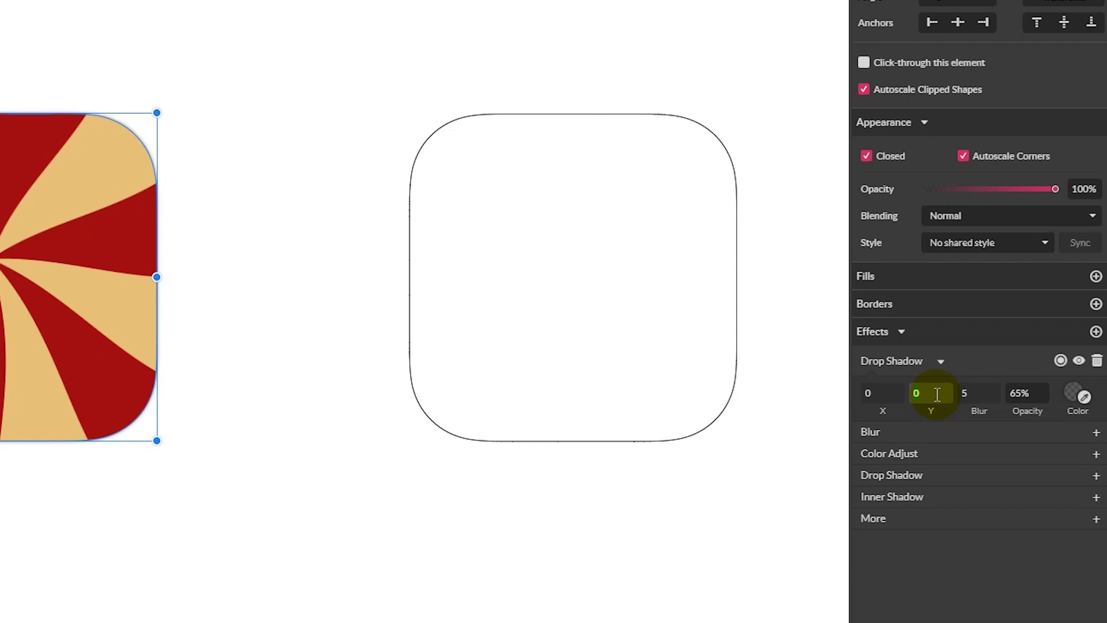
text(20)
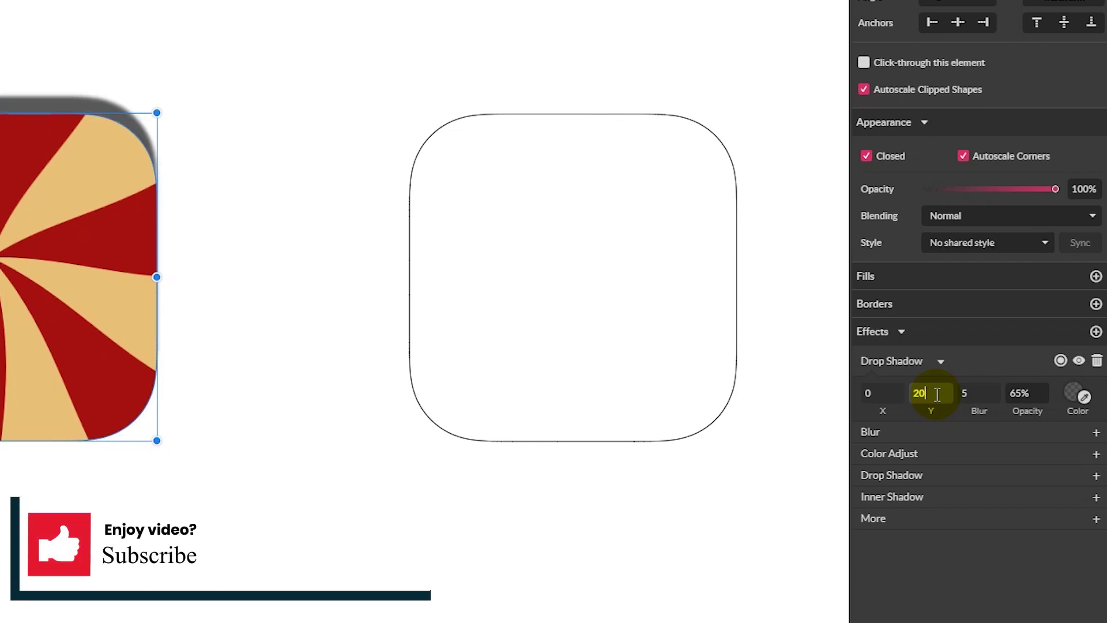
key(Return)
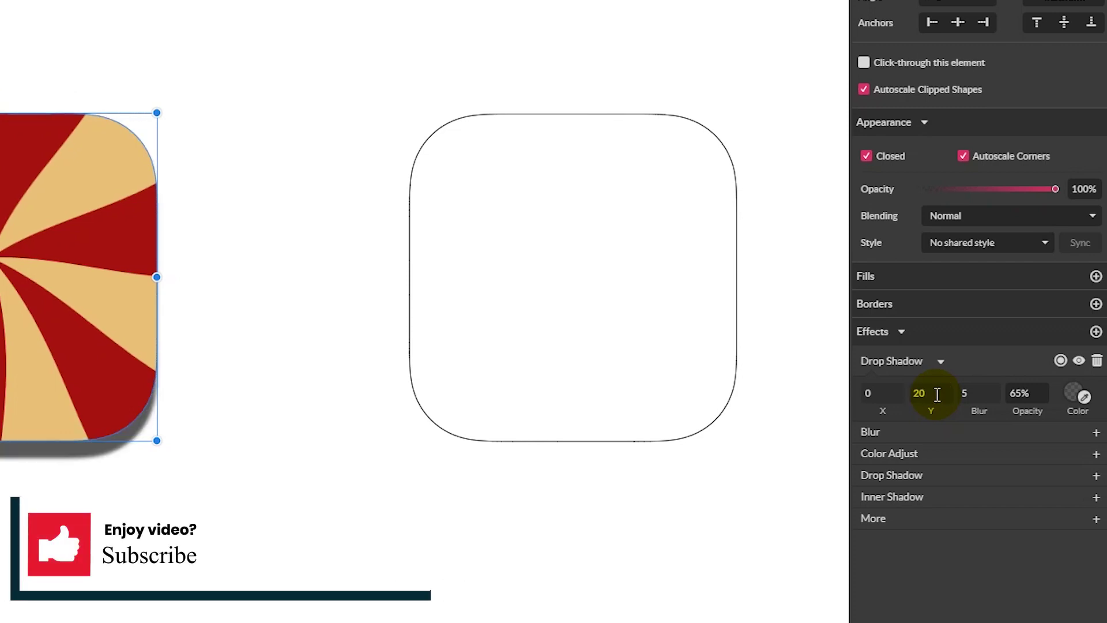
click(983, 391)
text(6)
key(Up)
key(Up)
key(Up)
key(Up)
key(Up)
key(Up)
key(Up)
key(Up)
key(Up)
key(Up)
key(Up)
key(Up)
key(Up)
key(Up)
key(Up)
key(Up)
key(Up)
key(Up)
key(Up)
key(Up)
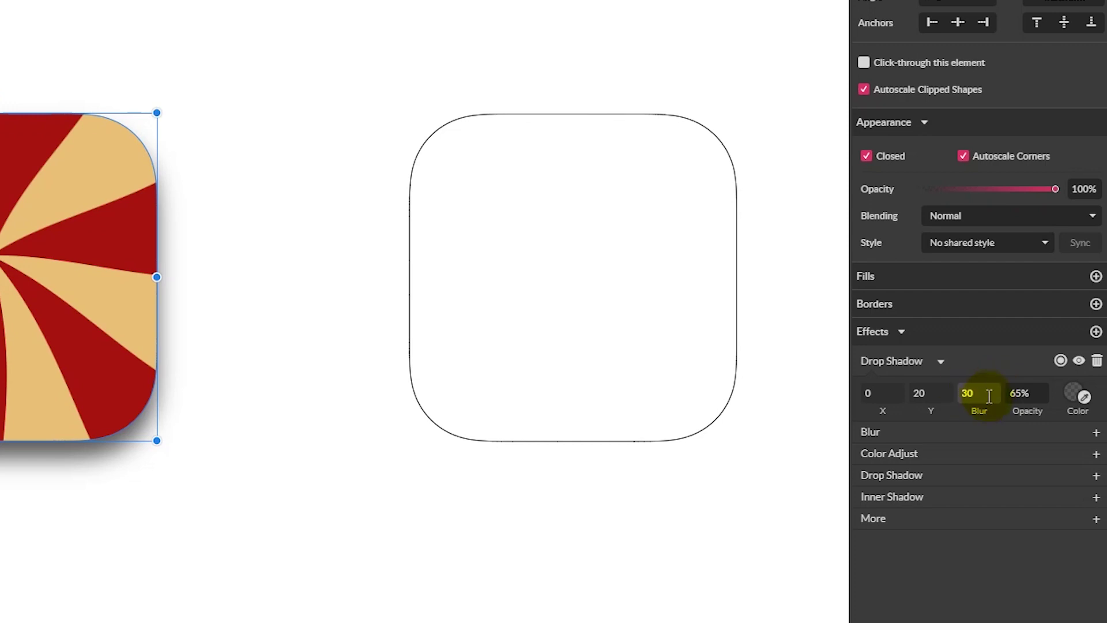
click(1020, 393)
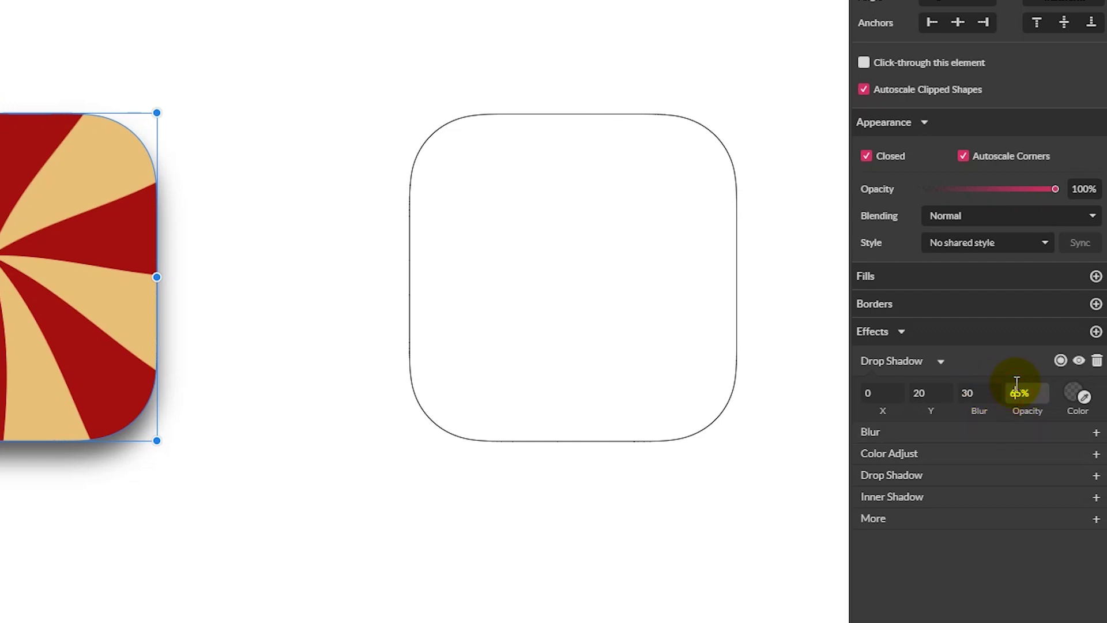
text(35)
key(Return)
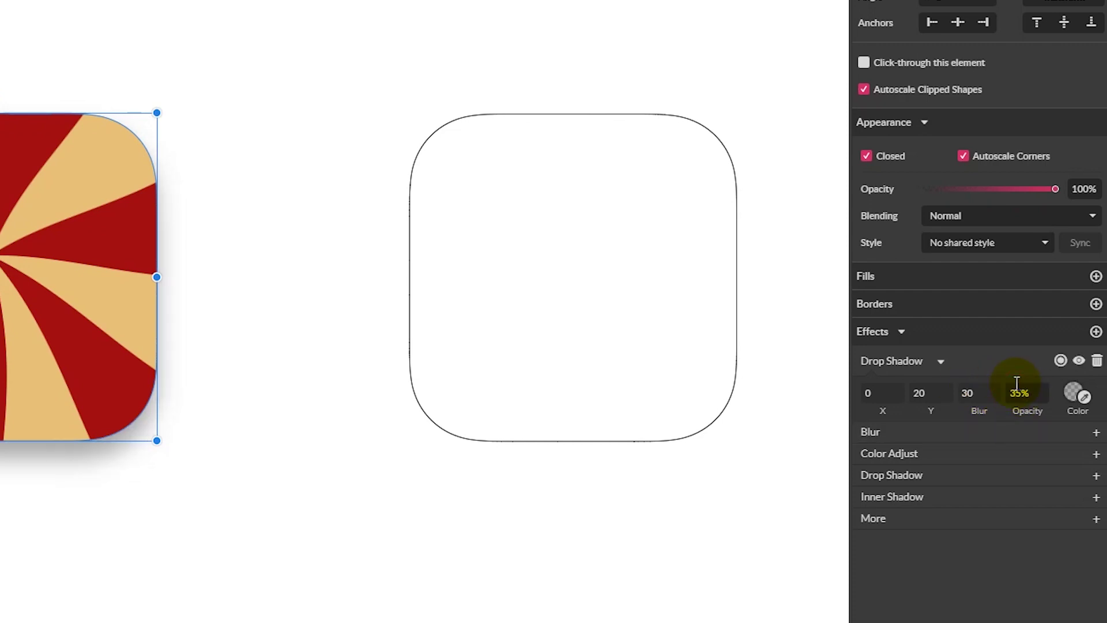
Move the empty rounded-square outline copy over the swirled icon.
click(317, 212)
click(102, 251)
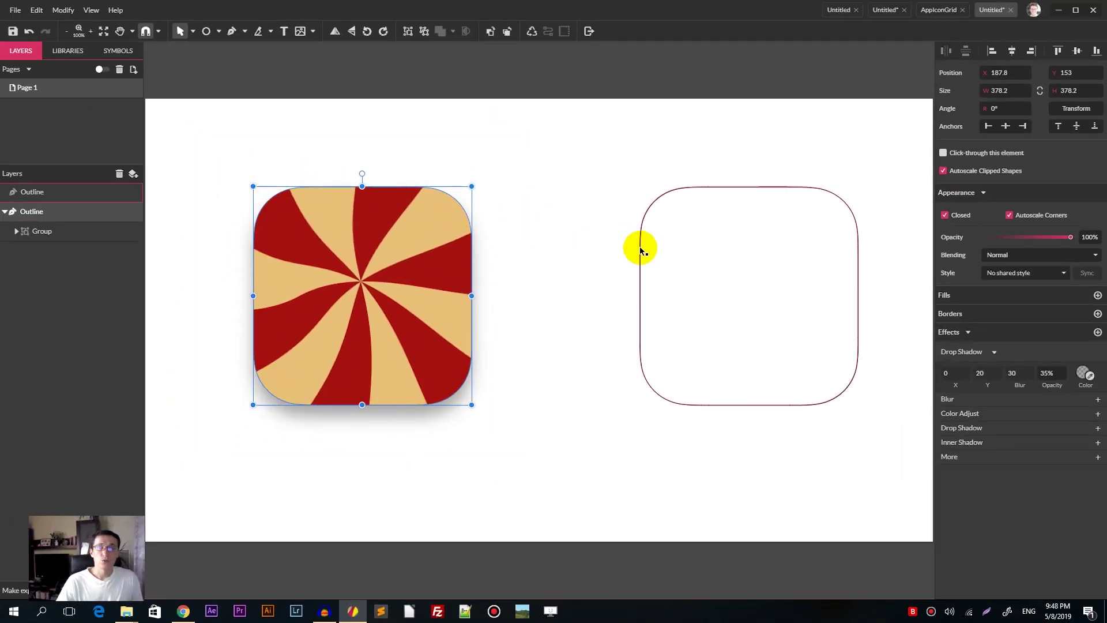
drag(638, 244, 252, 249)
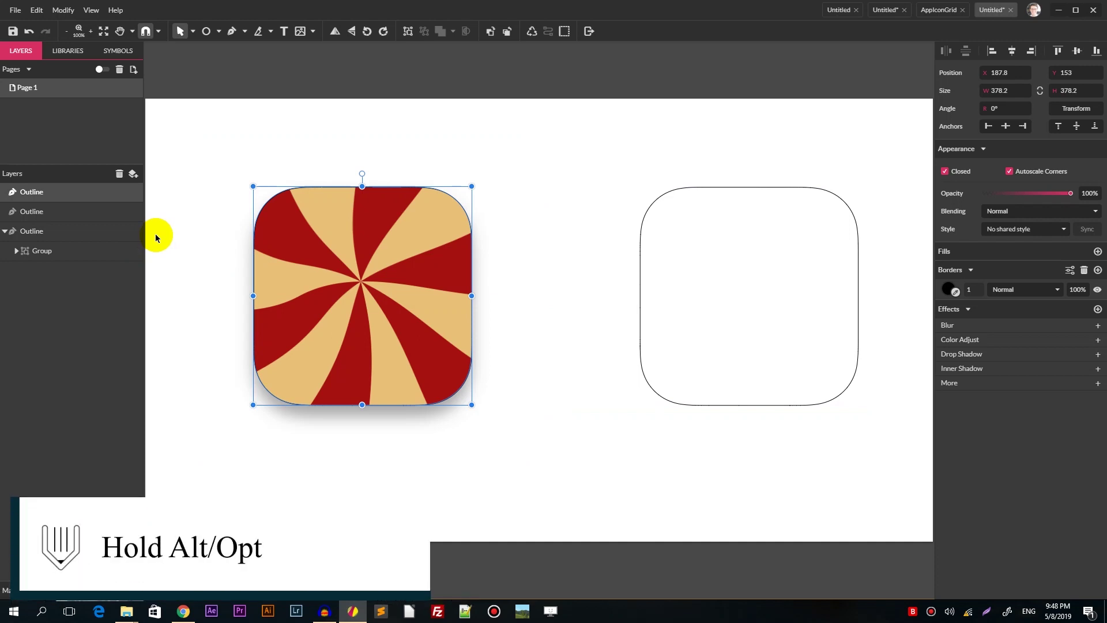
Remove the overlay's border, fill it with white sampled from the canvas, and set Multiply blending.
click(941, 285)
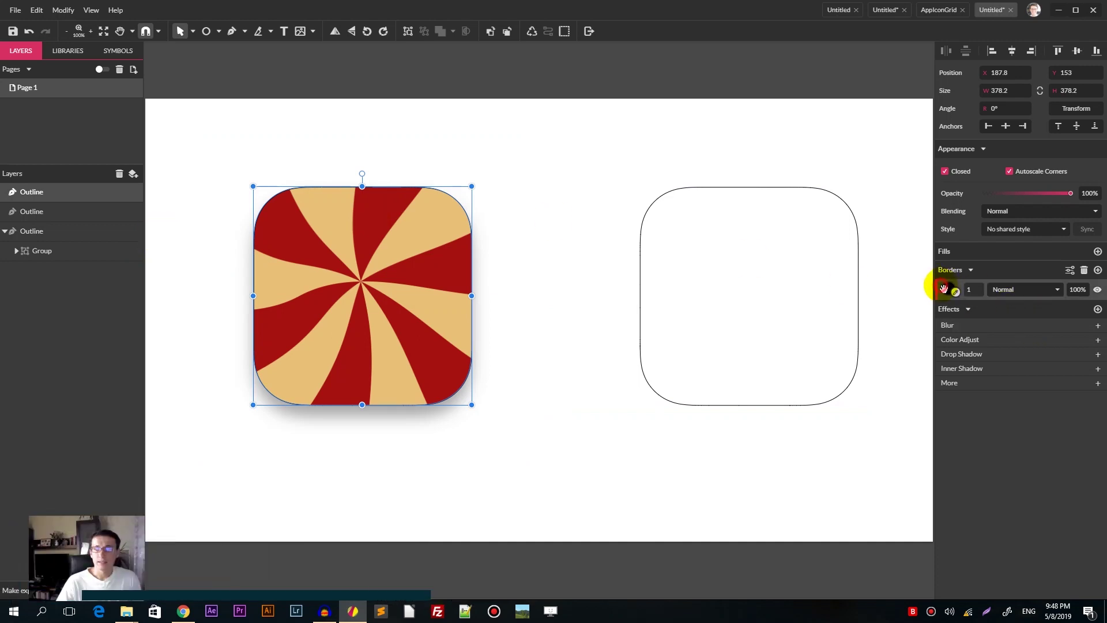
click(1083, 270)
click(1097, 252)
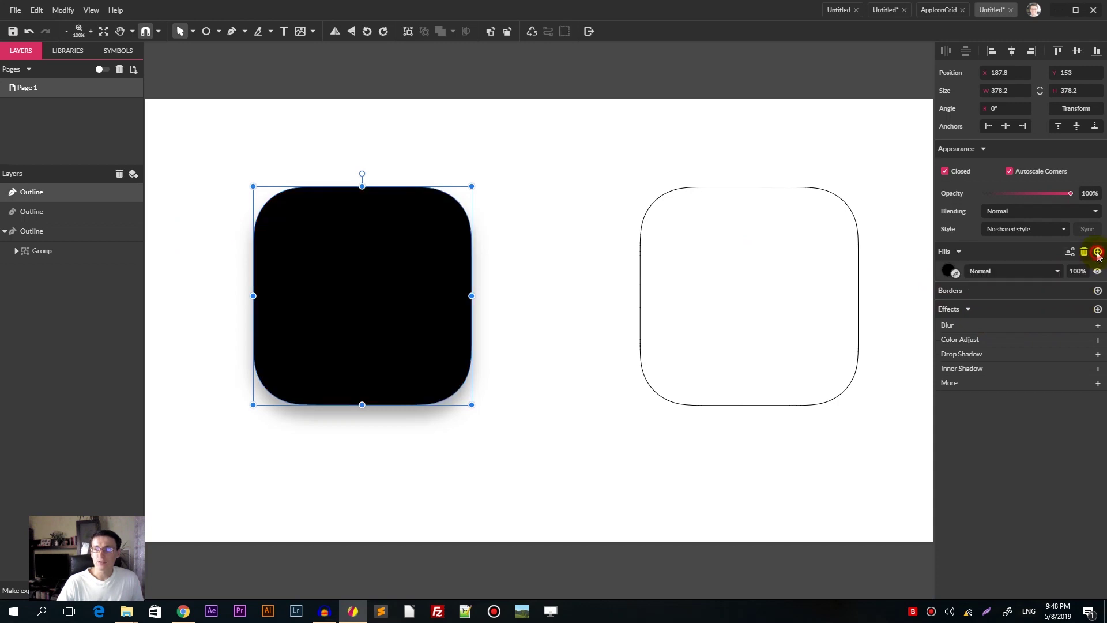
click(953, 273)
click(923, 296)
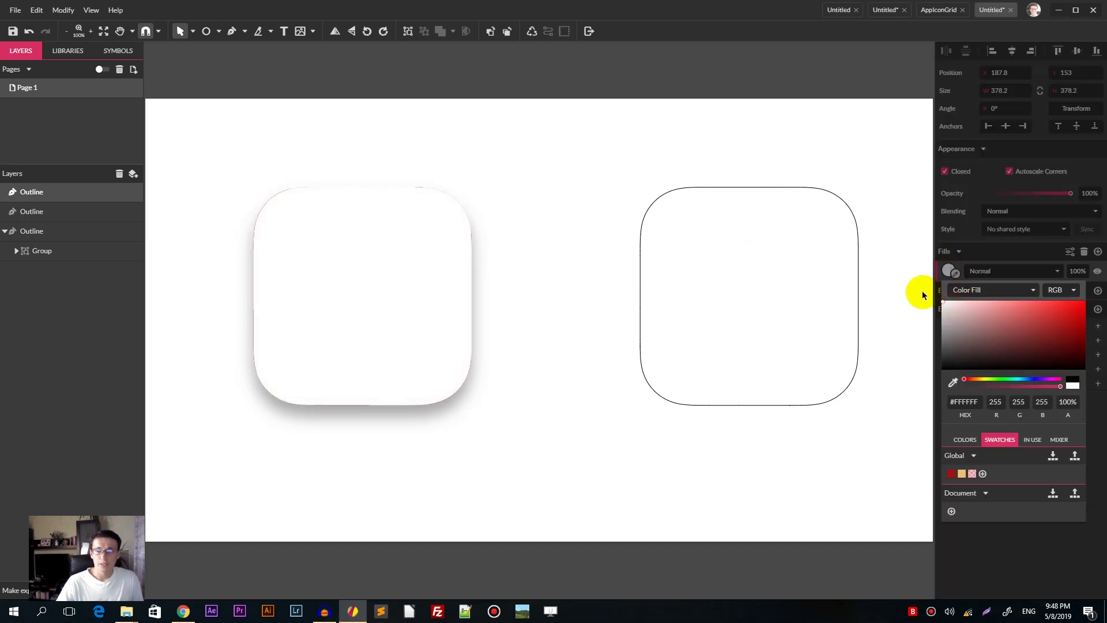
click(974, 252)
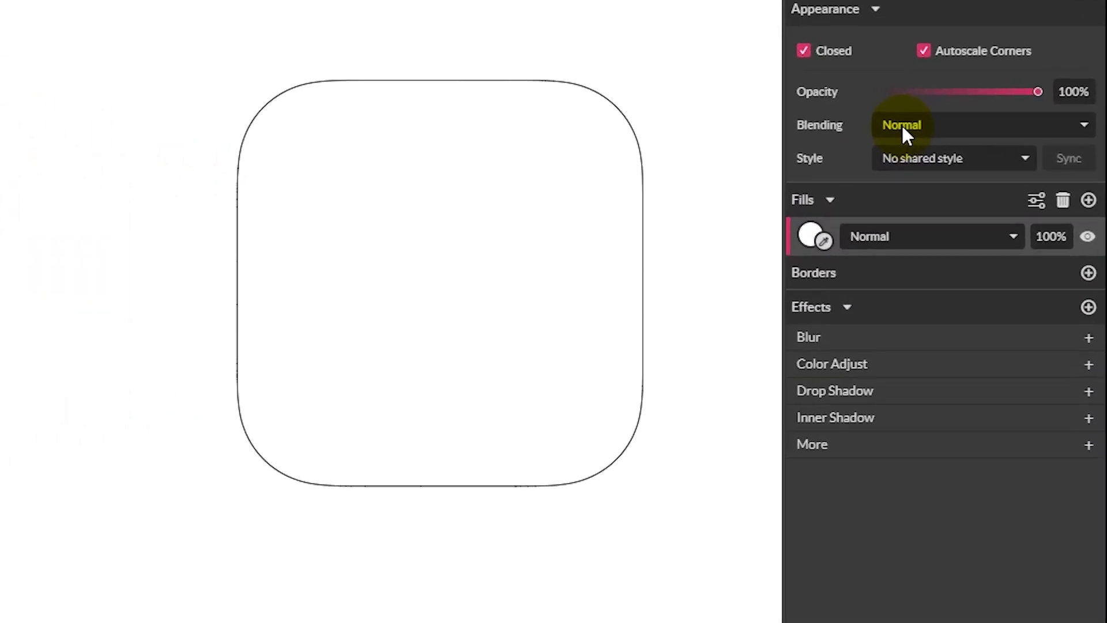
click(902, 127)
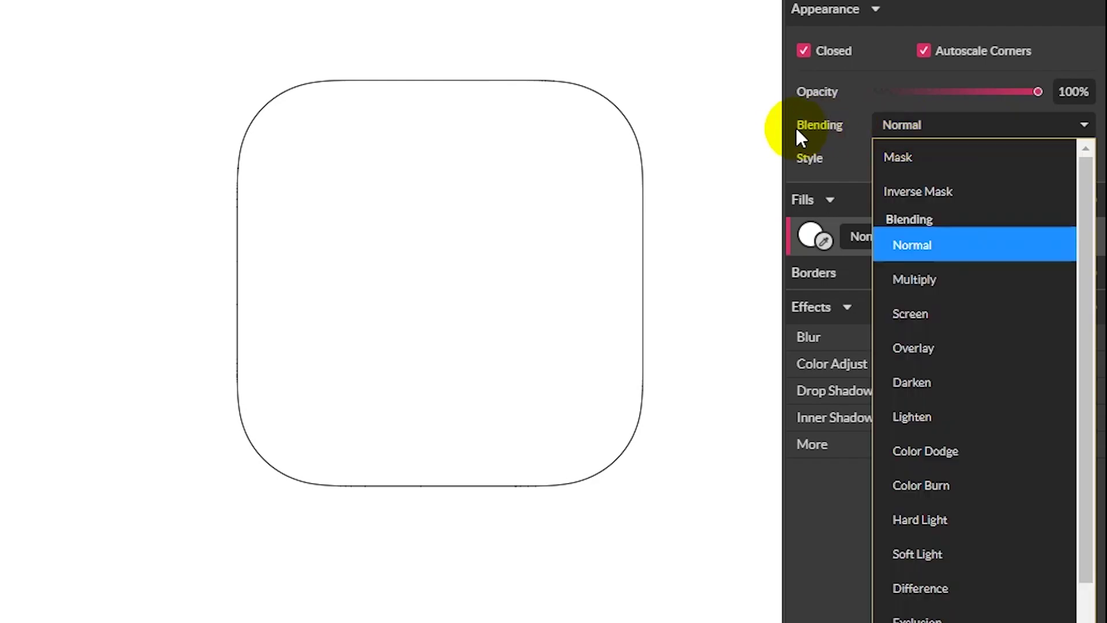
click(932, 282)
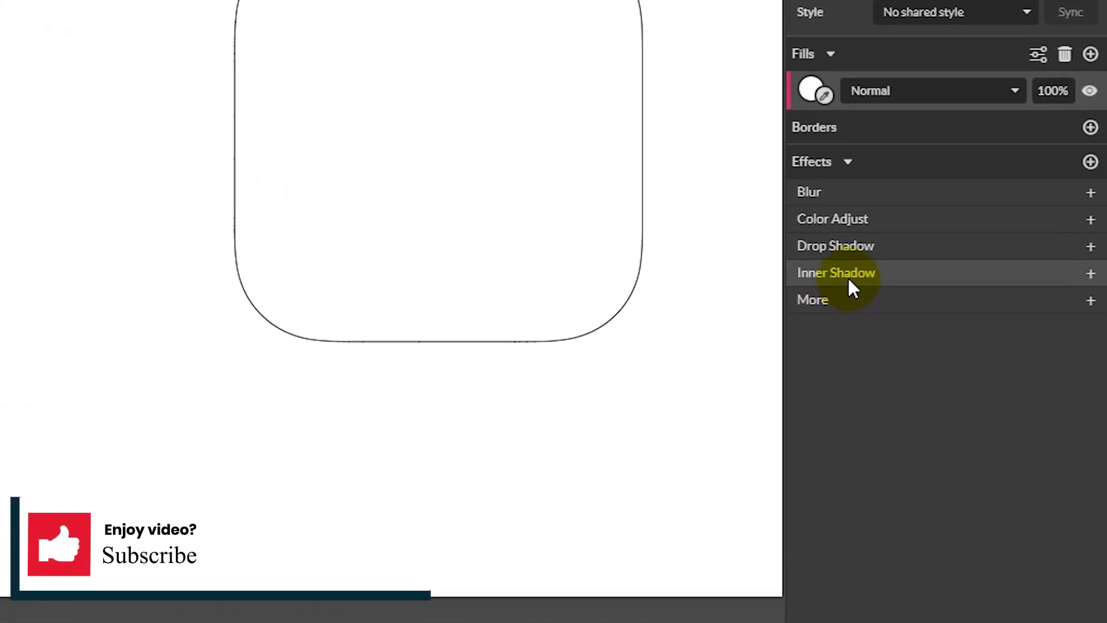
Add an inner shadow with blur 35 and #EE4848 pinkish-red colour at 37% opacity.
click(849, 280)
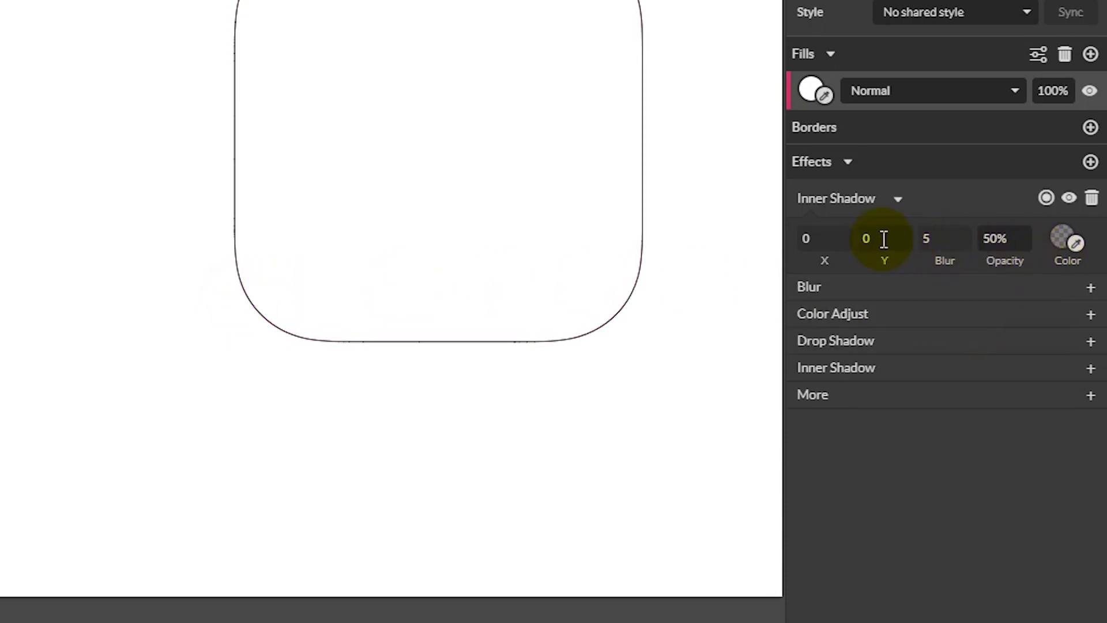
click(957, 239)
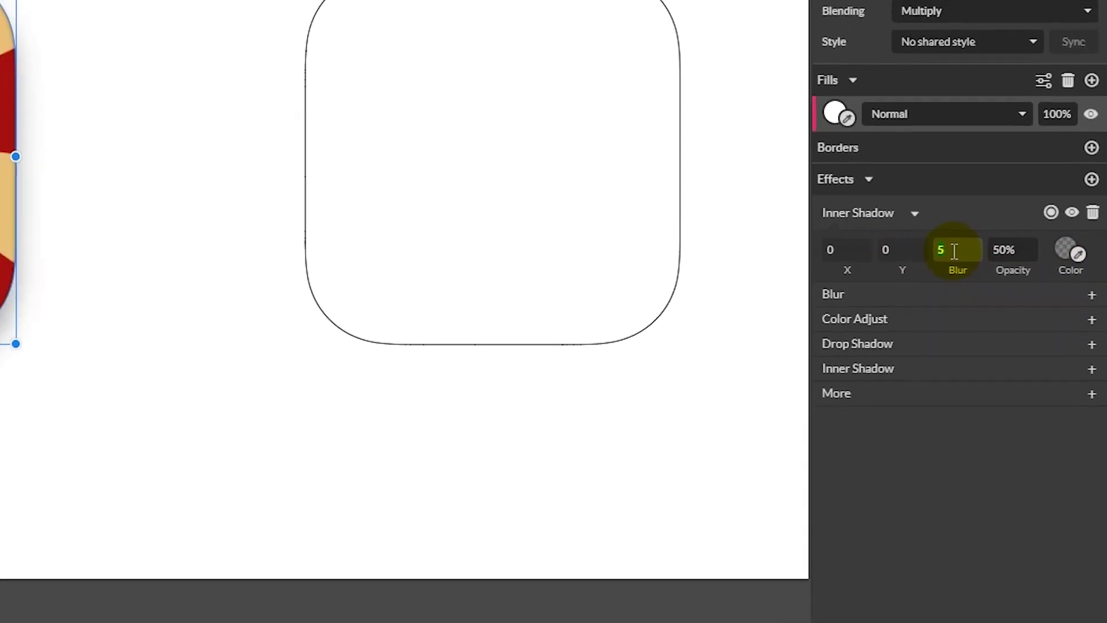
text(25)
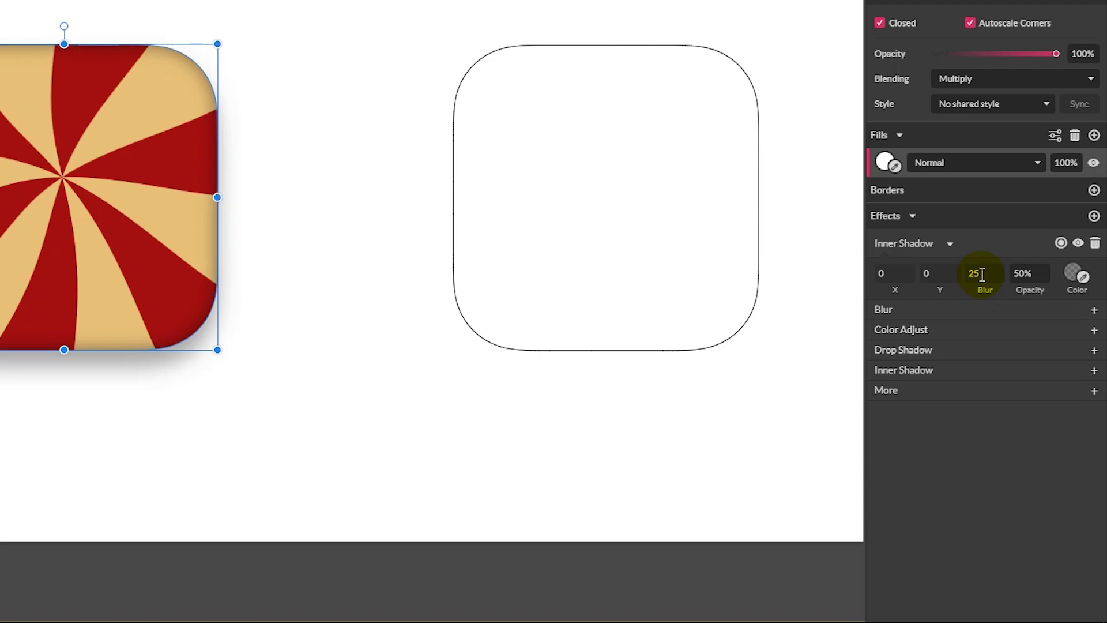
double_click(982, 275)
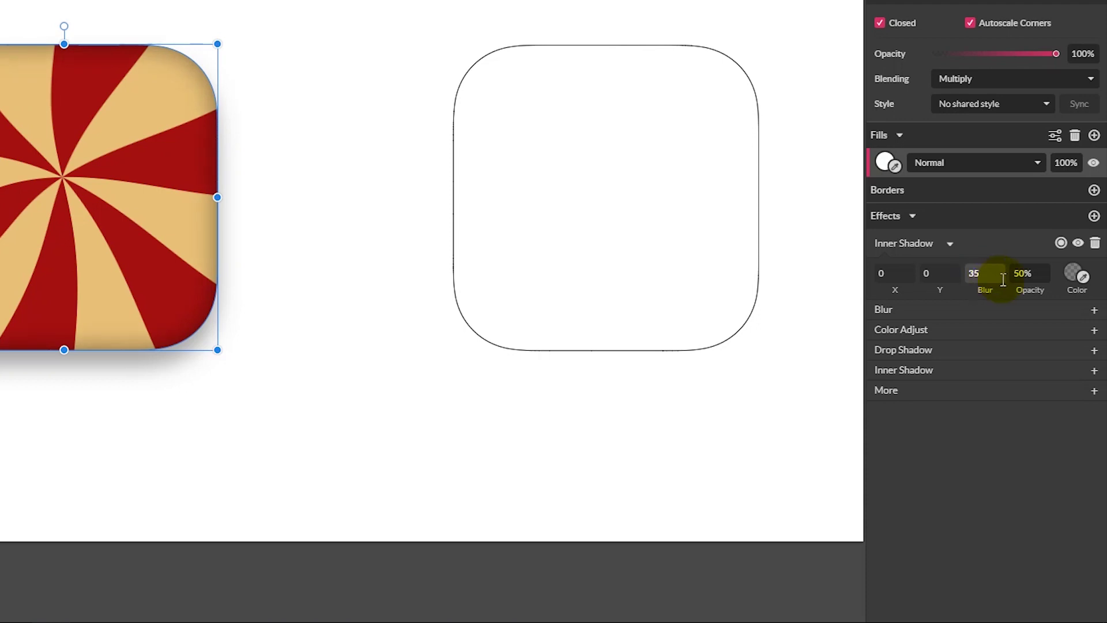
click(1022, 273)
click(1072, 274)
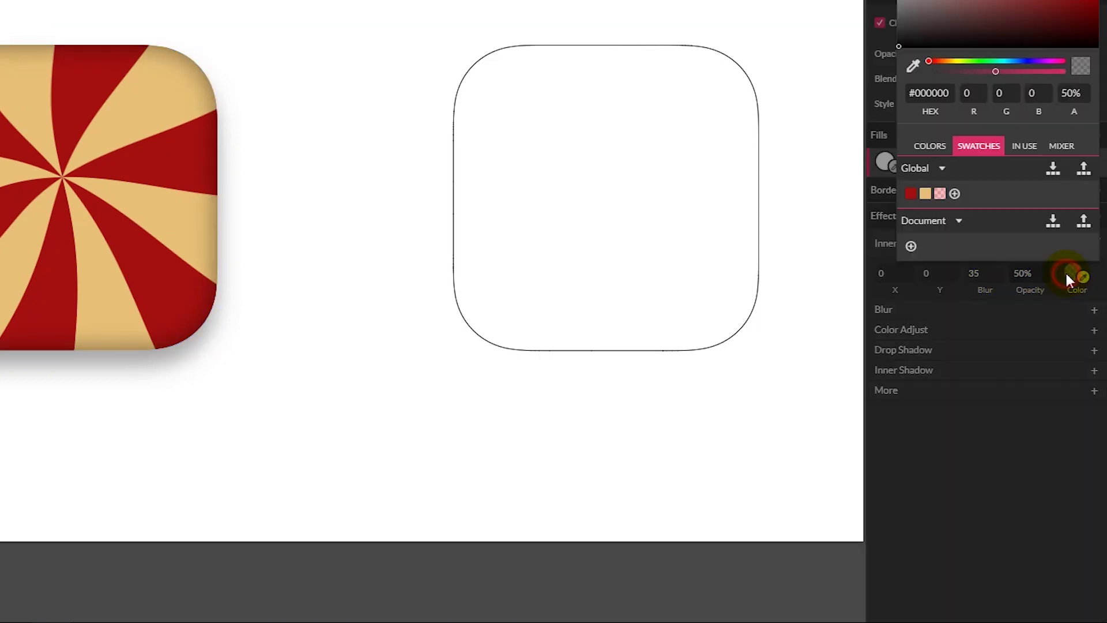
click(941, 194)
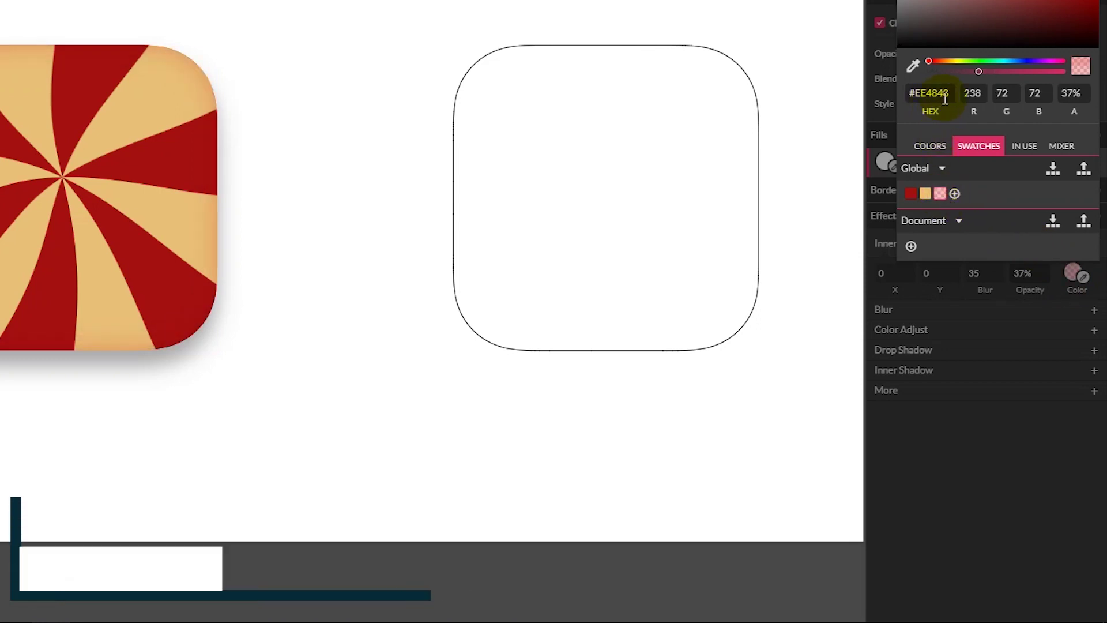
click(1053, 280)
click(1031, 273)
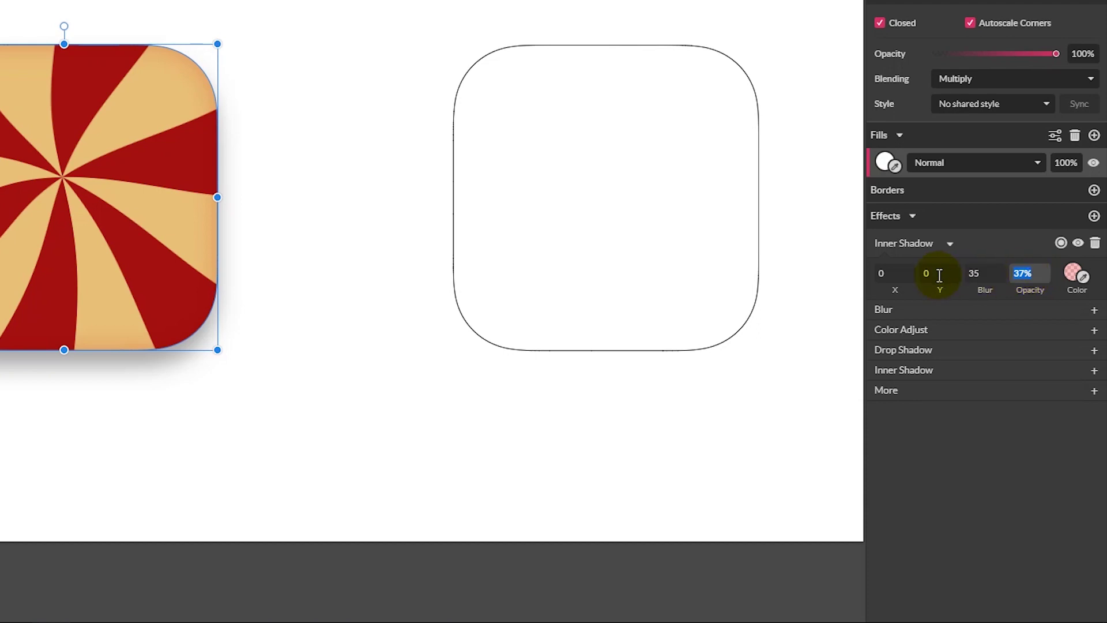
click(275, 141)
Set the inner shadow's vertical offset to Y -10.
click(218, 179)
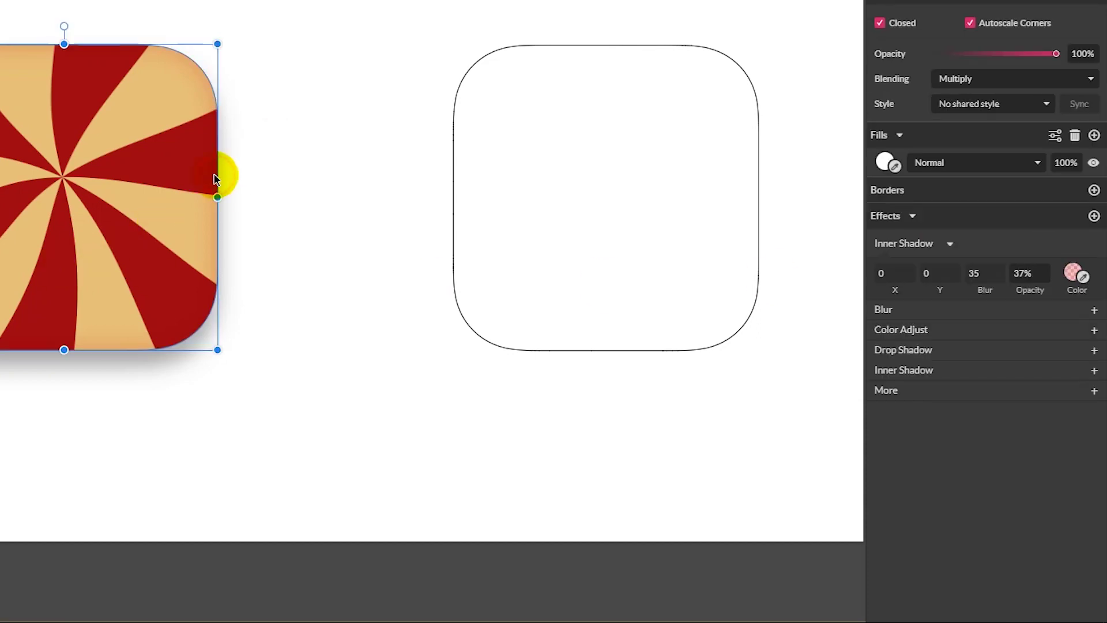
click(1018, 275)
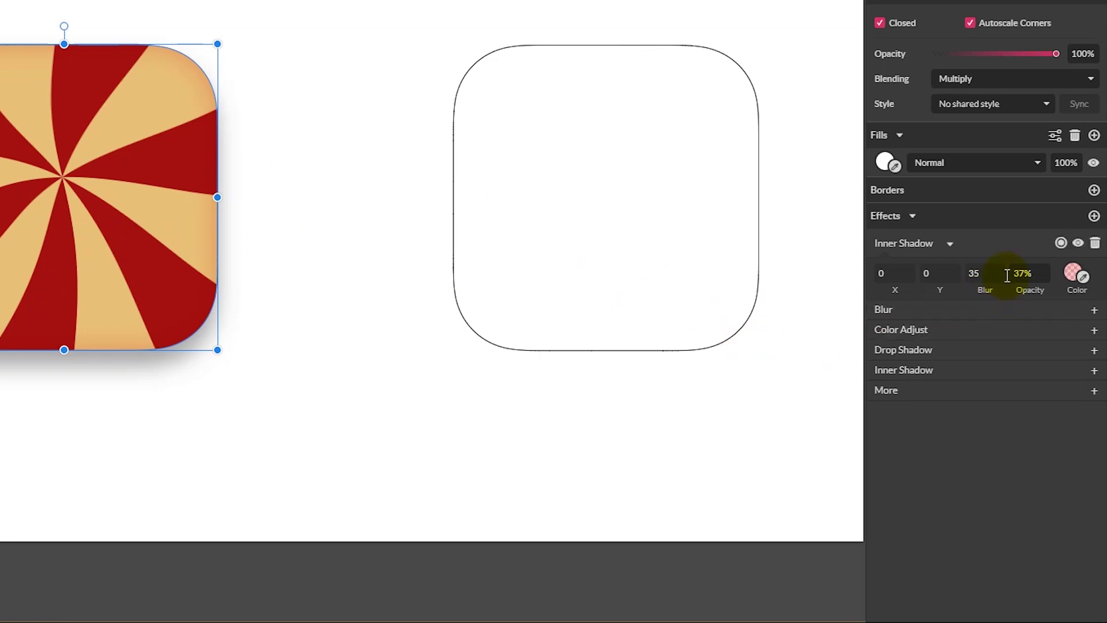
click(944, 276)
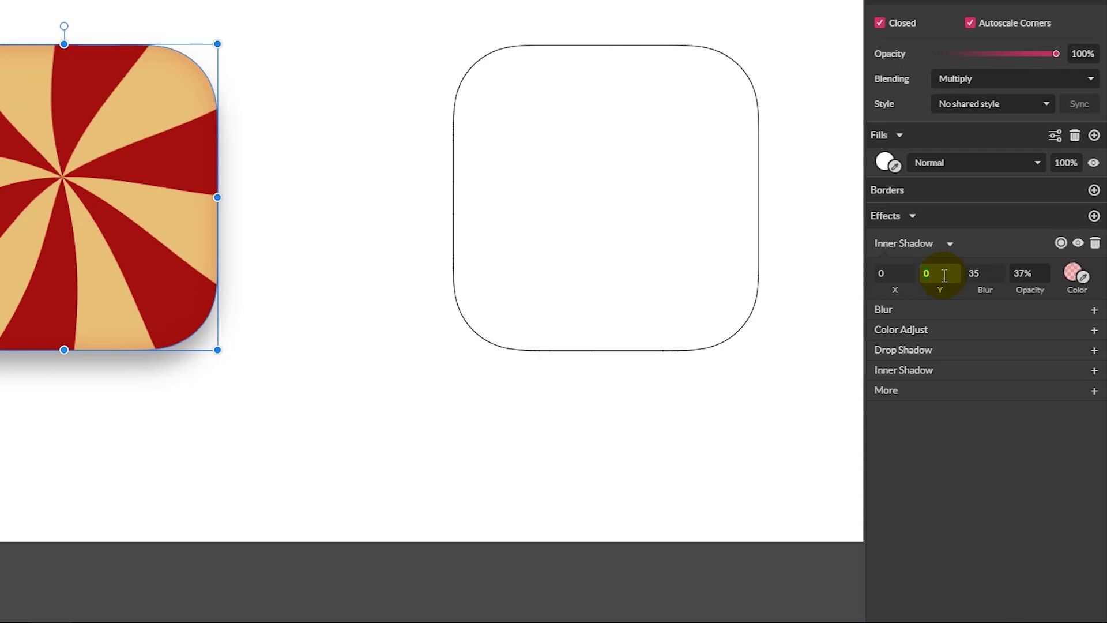
text(-5)
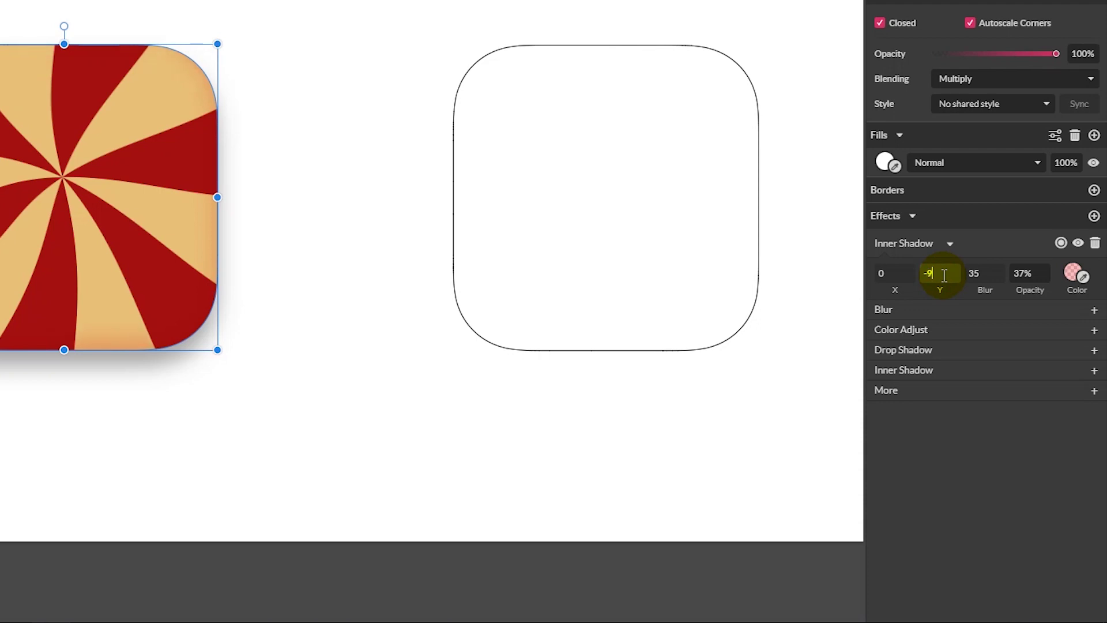
key(BackSpace)
text(14)
click(944, 275)
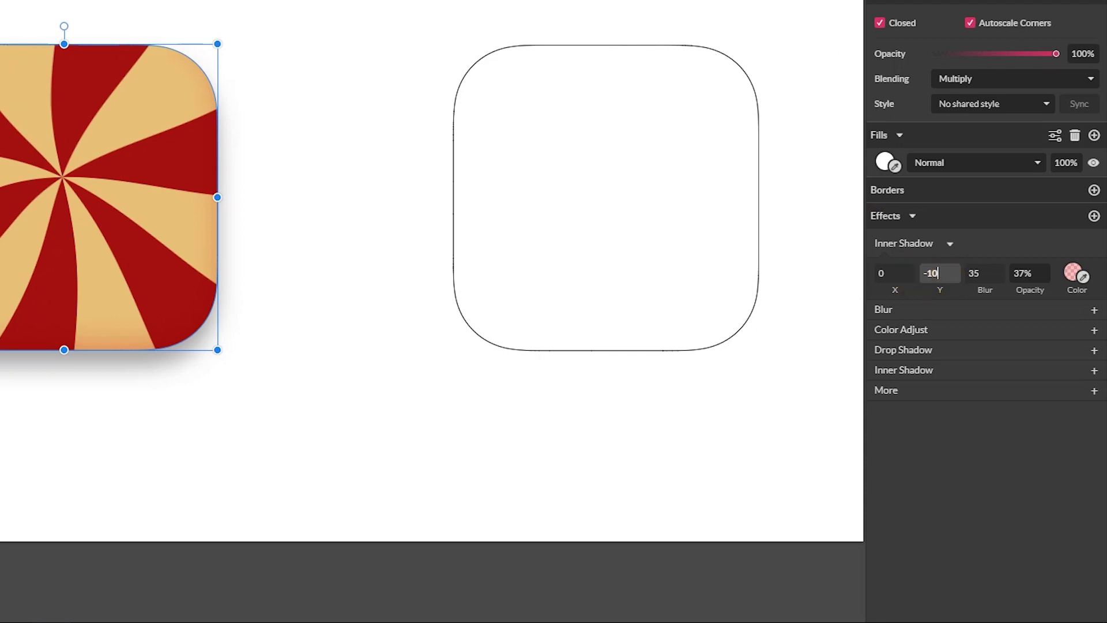
key(Return)
key(Escape)
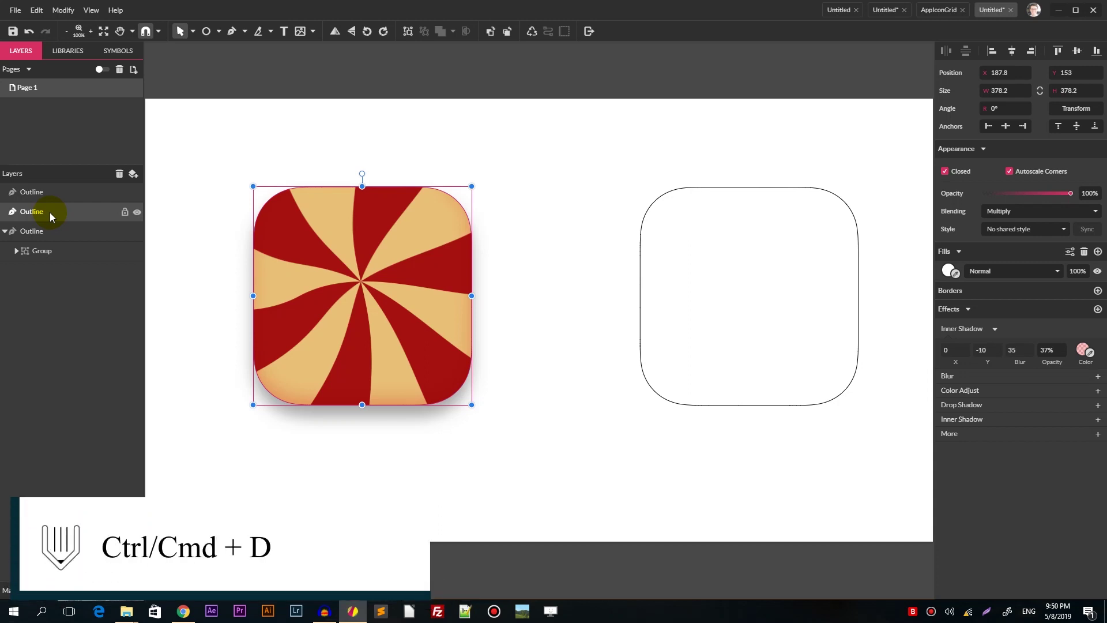
Duplicate the shaded overlay three times with Ctrl+D to deepen the warm bottom glow.
key(ctrl+d)
key(ctrl+d)
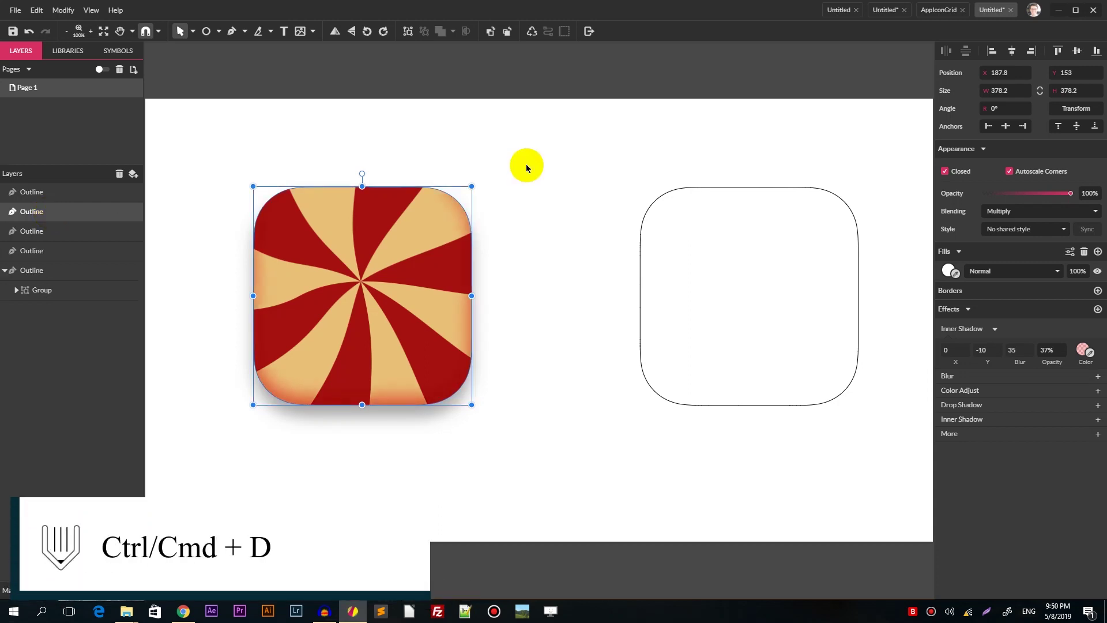
key(ctrl+d)
key(ctrl+d)
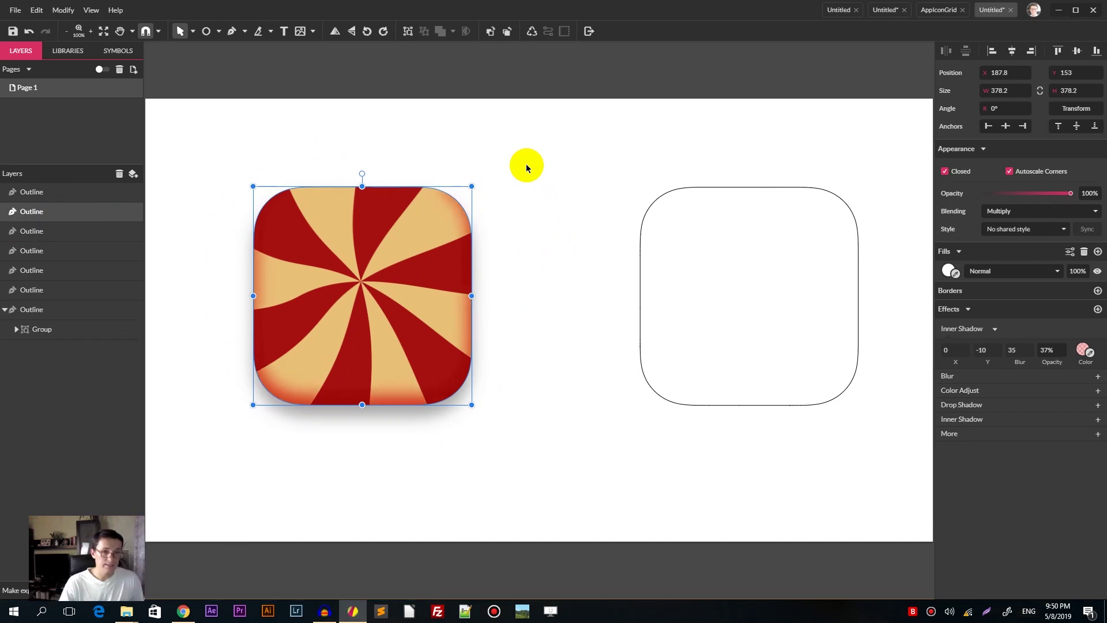
key(ctrl+d)
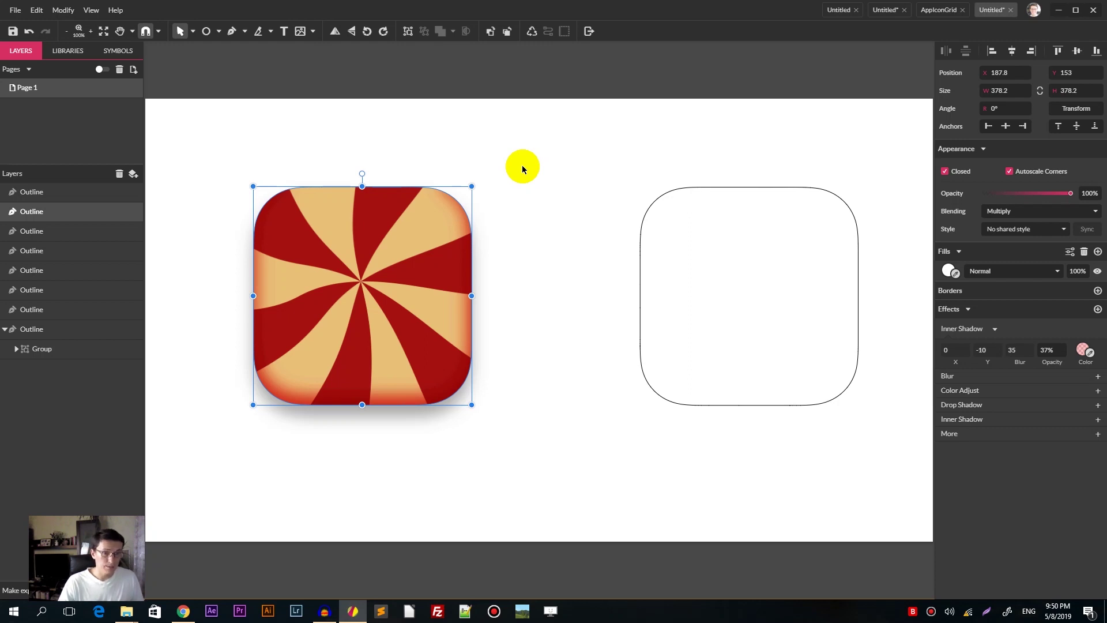
click(523, 168)
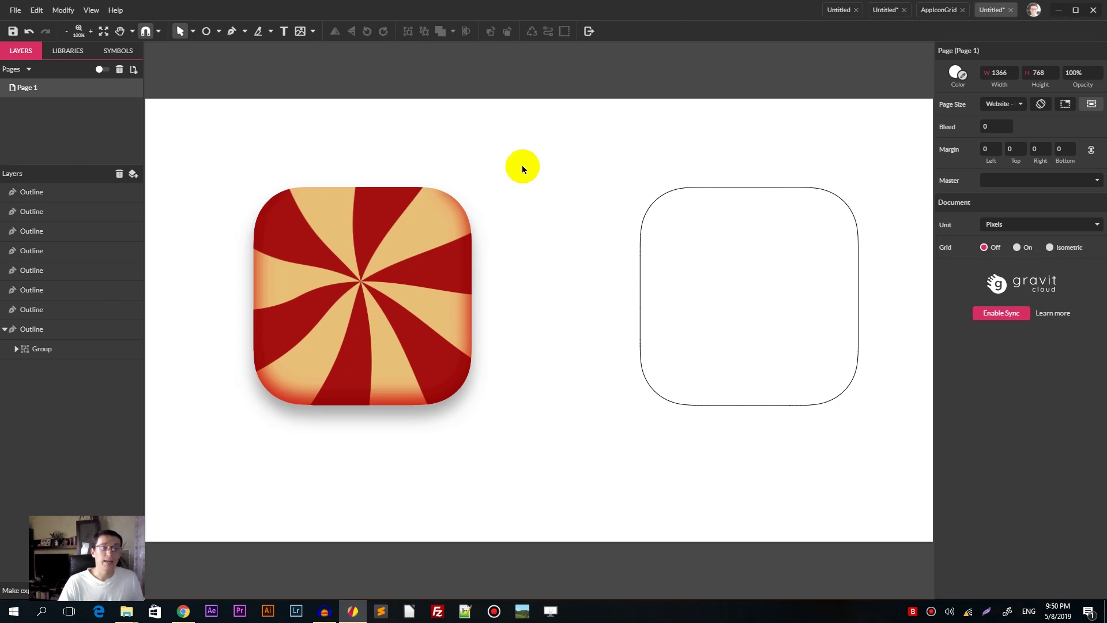
click(639, 255)
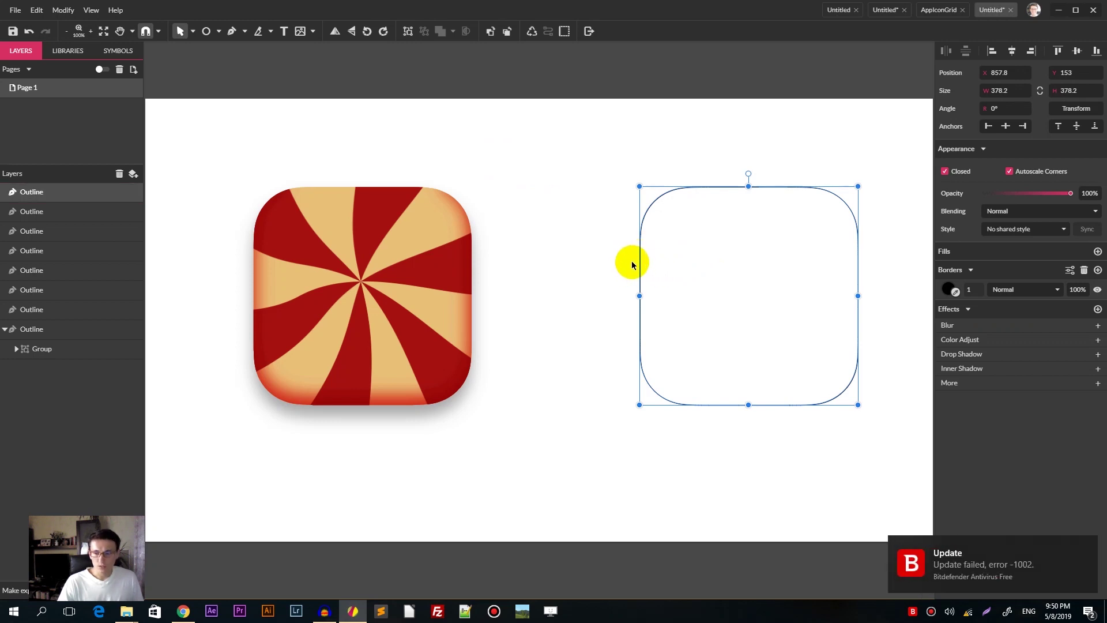
Copy the empty outline 30 px higher and subtract it, leaving a bottom crescent.
key(alt)
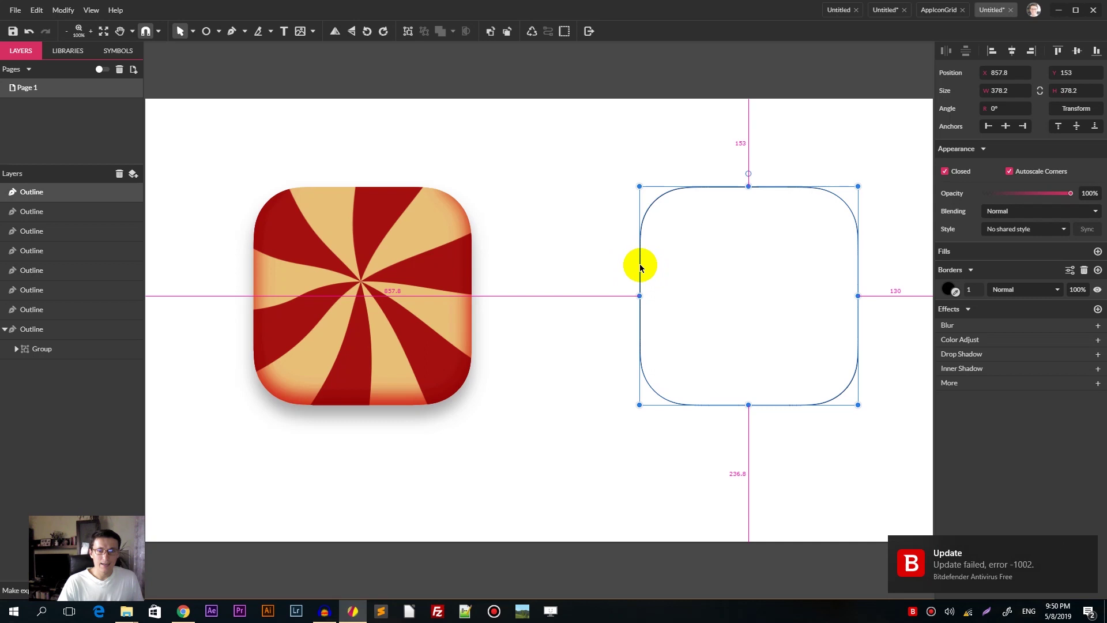
drag(640, 267, 641, 247)
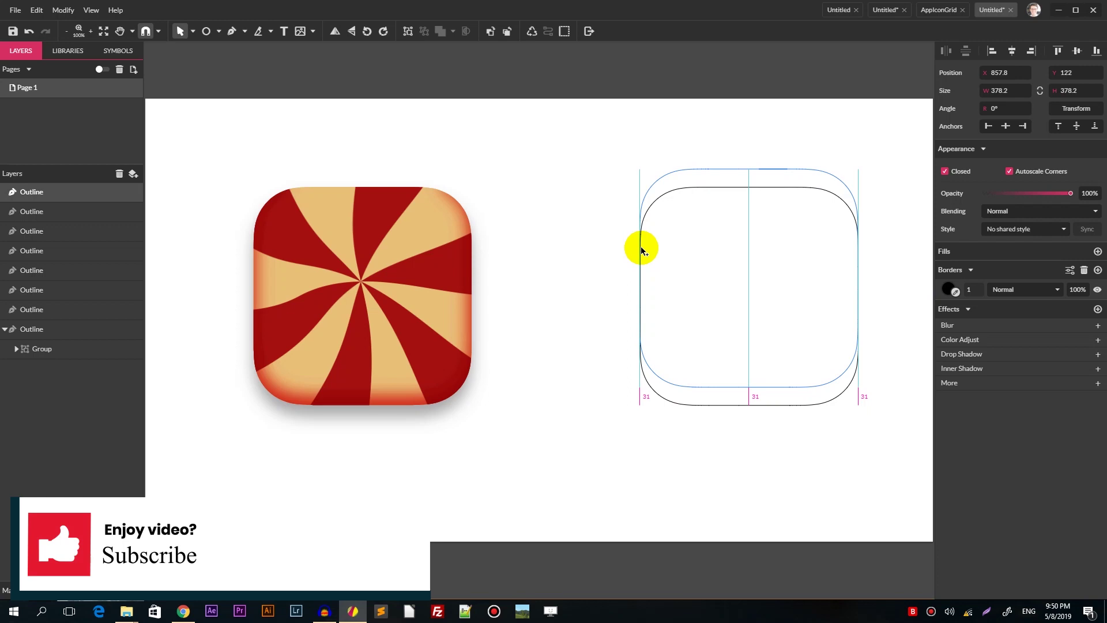
drag(642, 247, 641, 247)
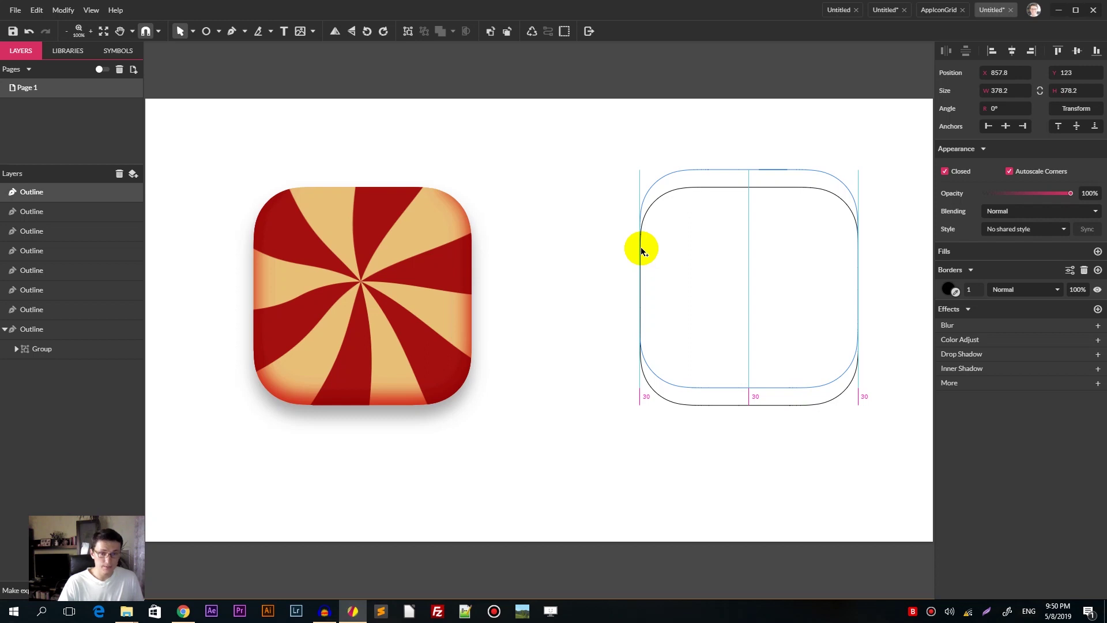
drag(641, 247, 641, 247)
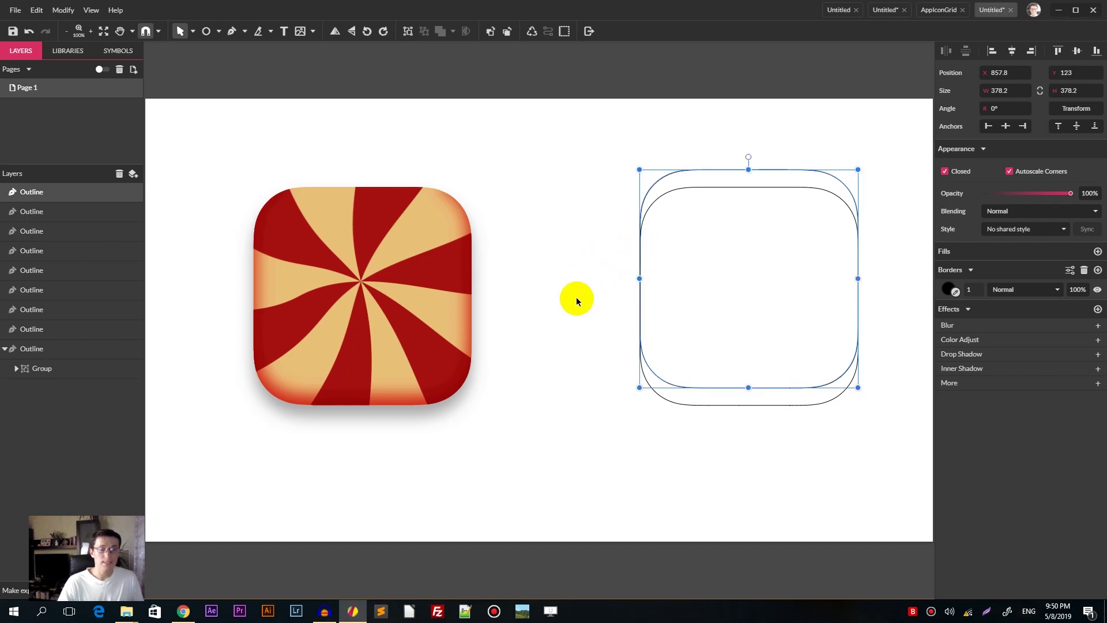
click(580, 296)
drag(564, 262, 700, 446)
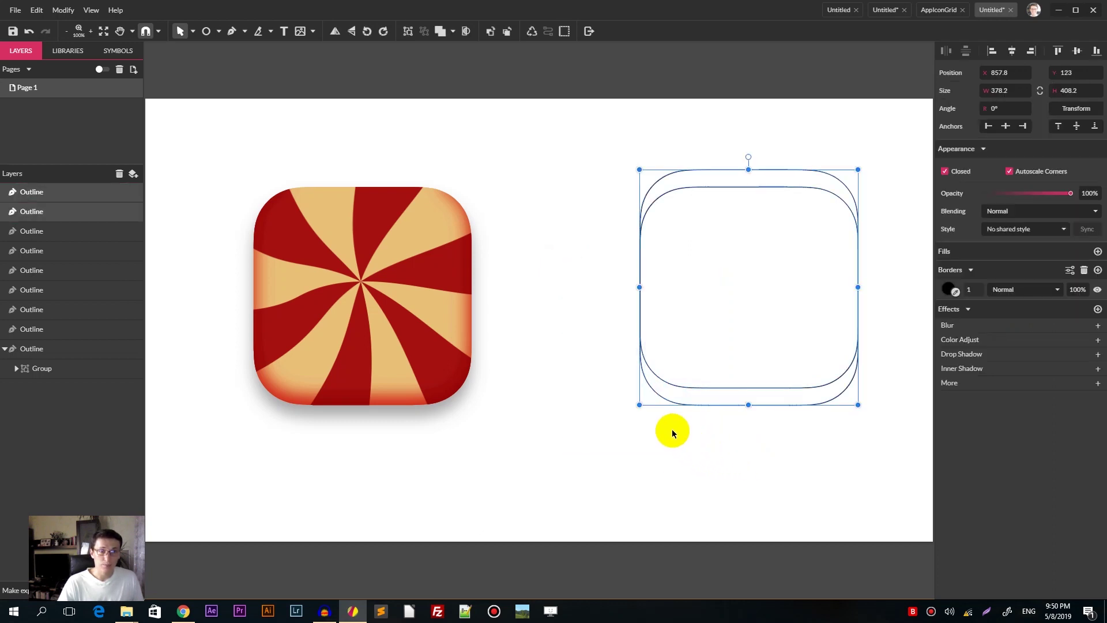
click(455, 31)
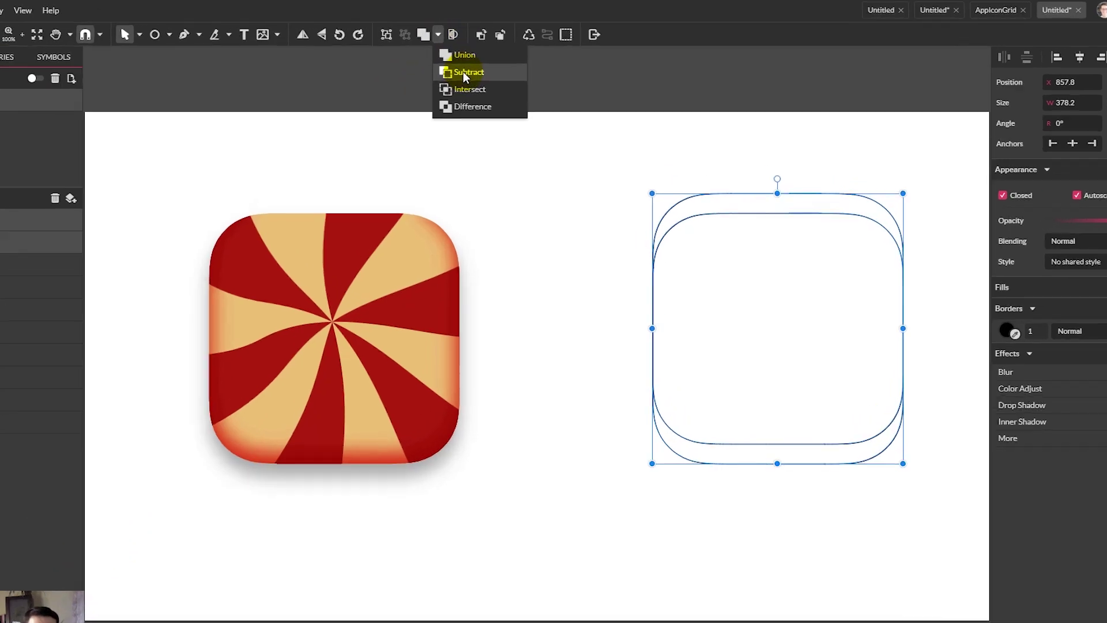
click(463, 72)
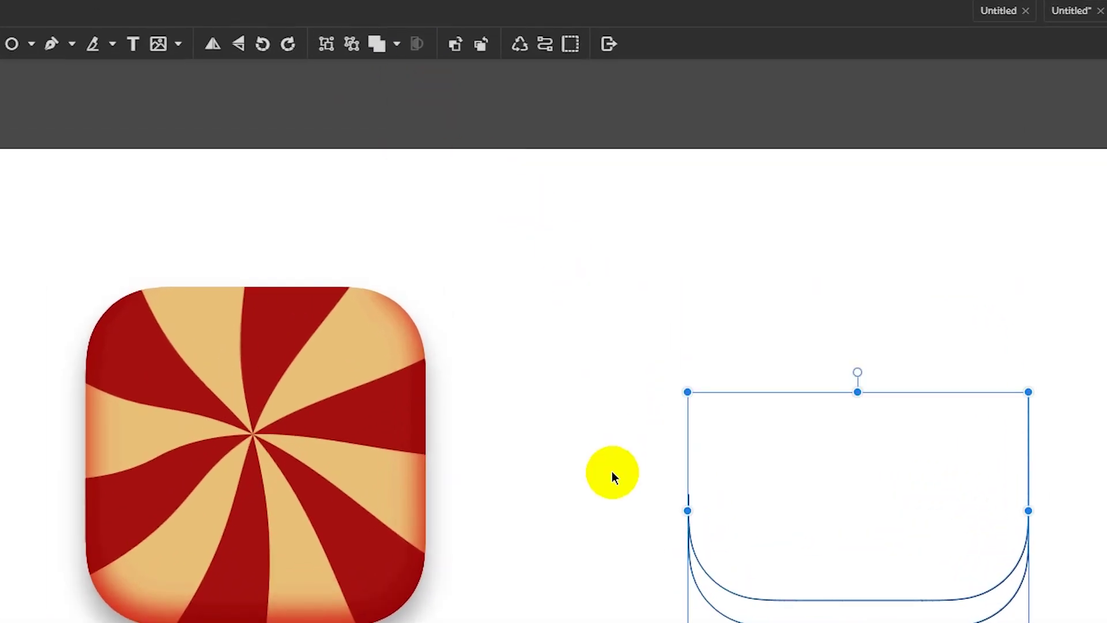
Move the crescent left, convert it to a path, and delete the right-side vertical nodes.
click(631, 617)
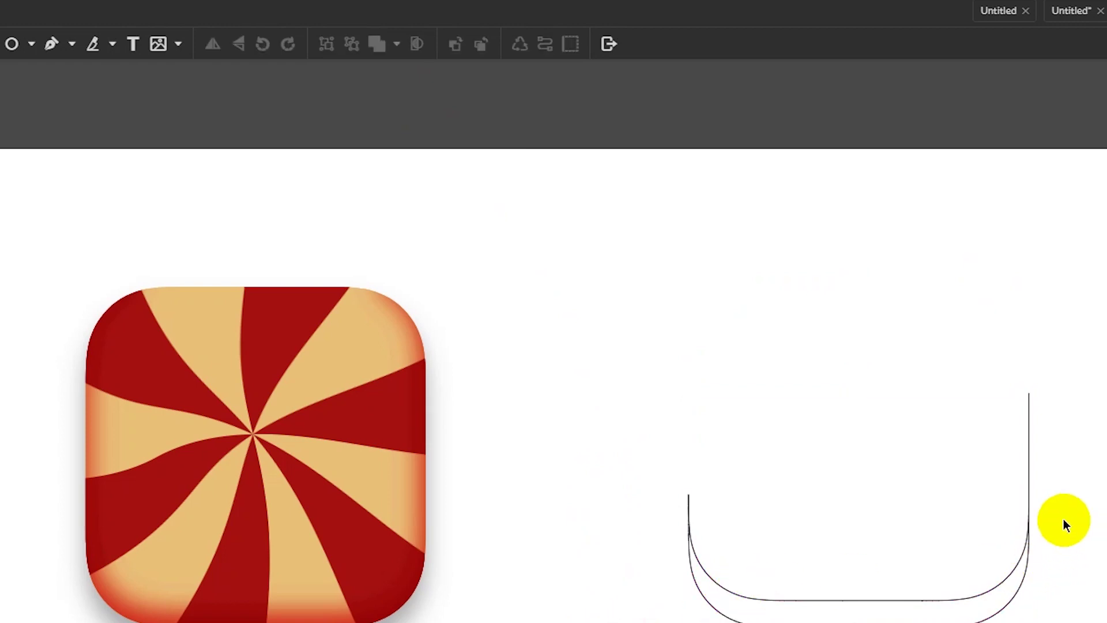
drag(1028, 511, 910, 509)
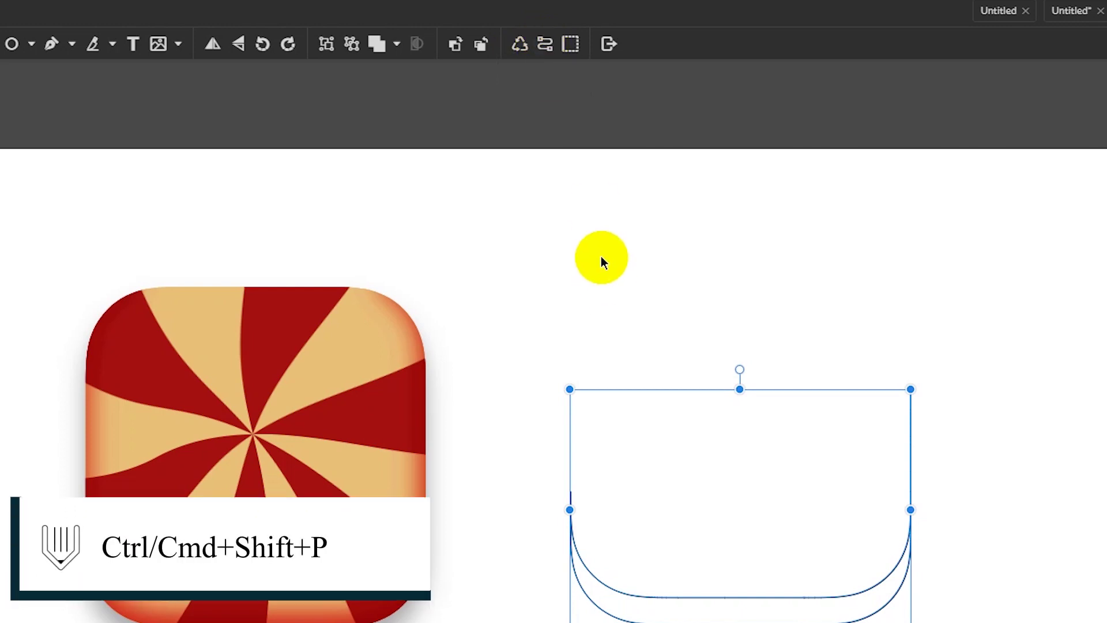
key(ctrl+shift+p)
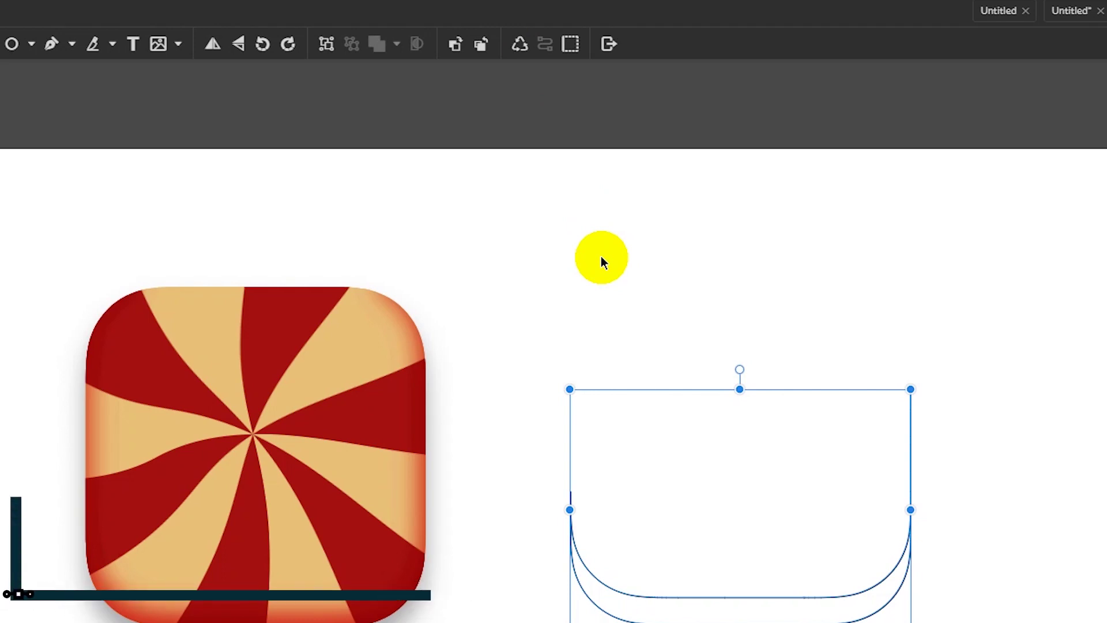
key(d)
drag(848, 318, 955, 487)
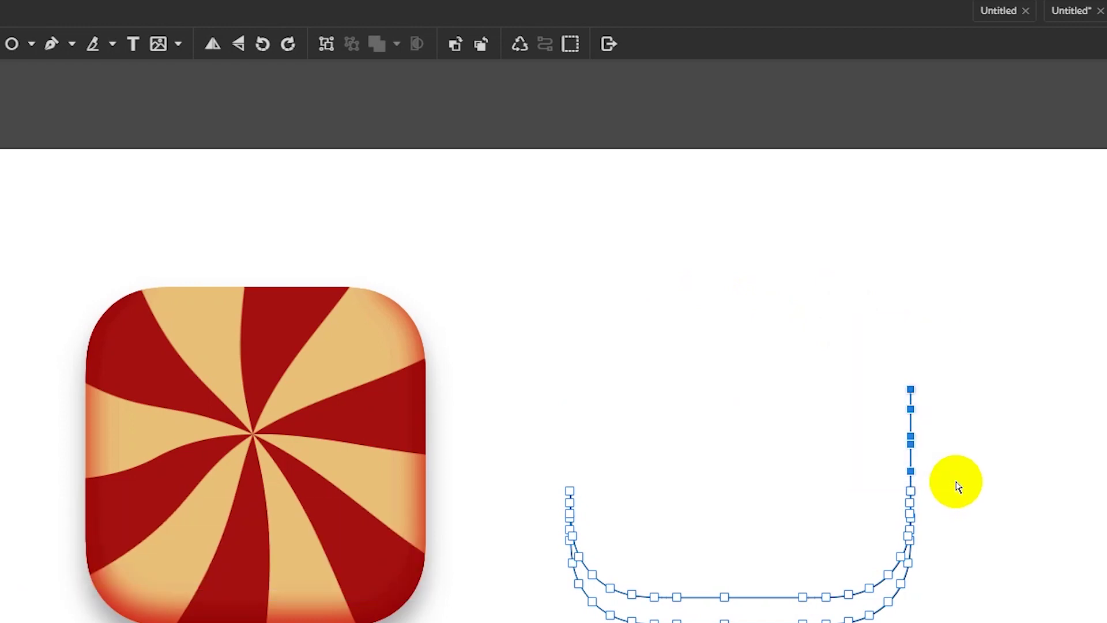
key(Delete)
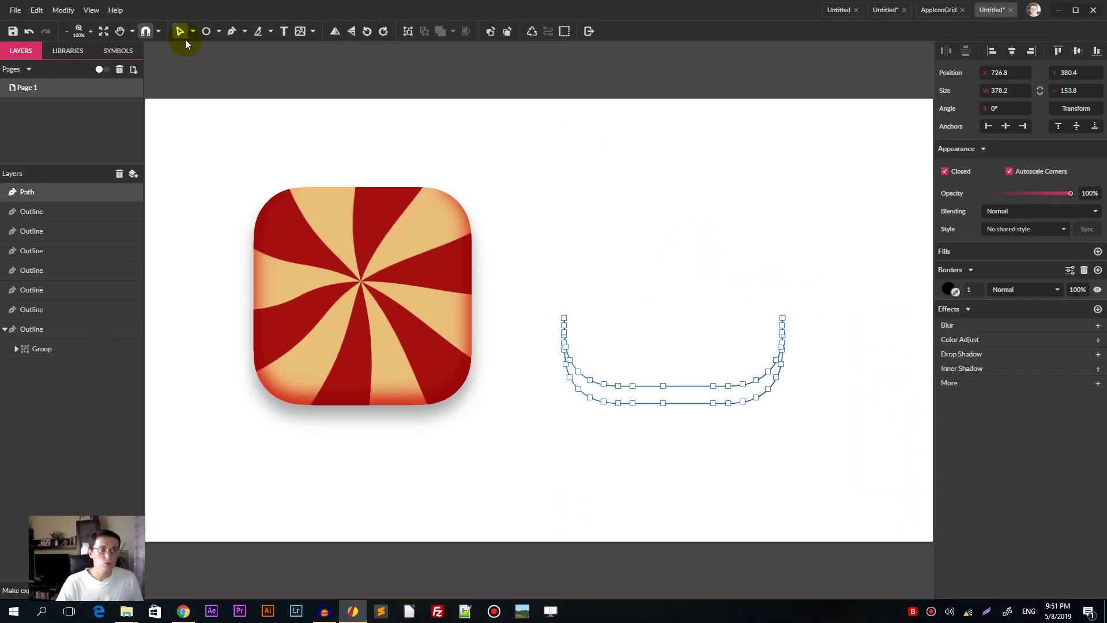
Return to the whole-object Selection tool and reselect the crescent path.
click(193, 31)
click(217, 49)
click(63, 10)
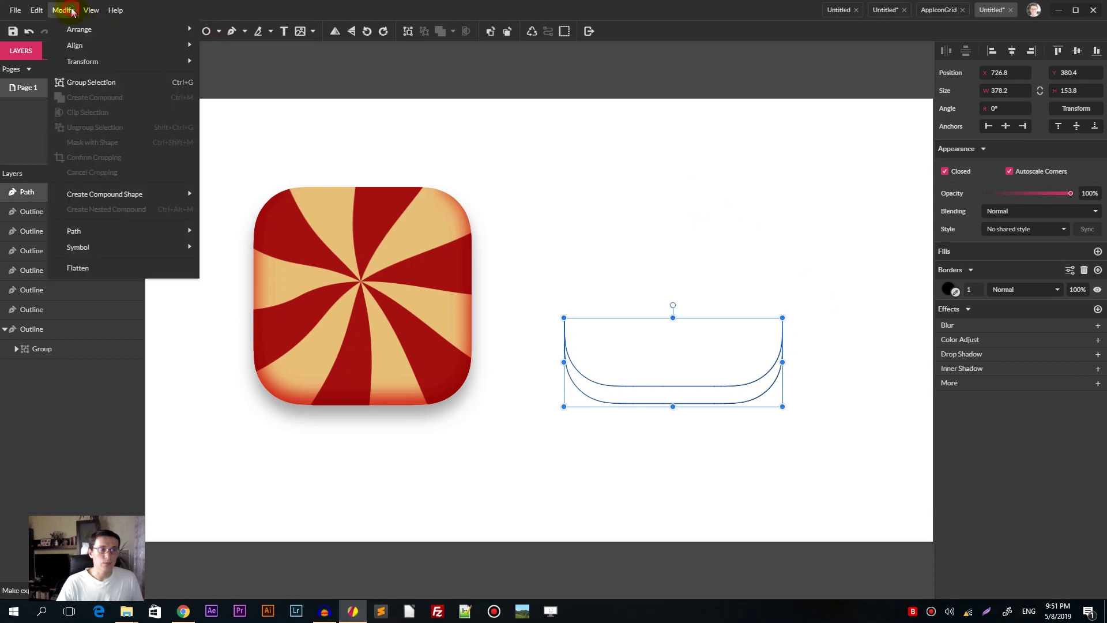
mouse_move(176, 235)
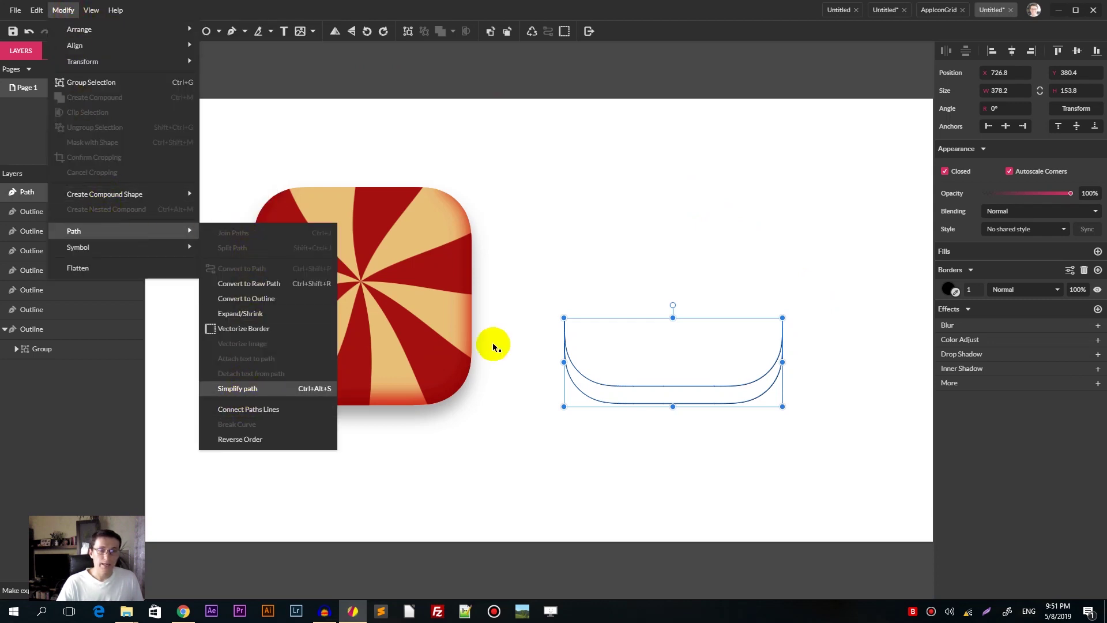
click(667, 217)
drag(636, 206, 708, 444)
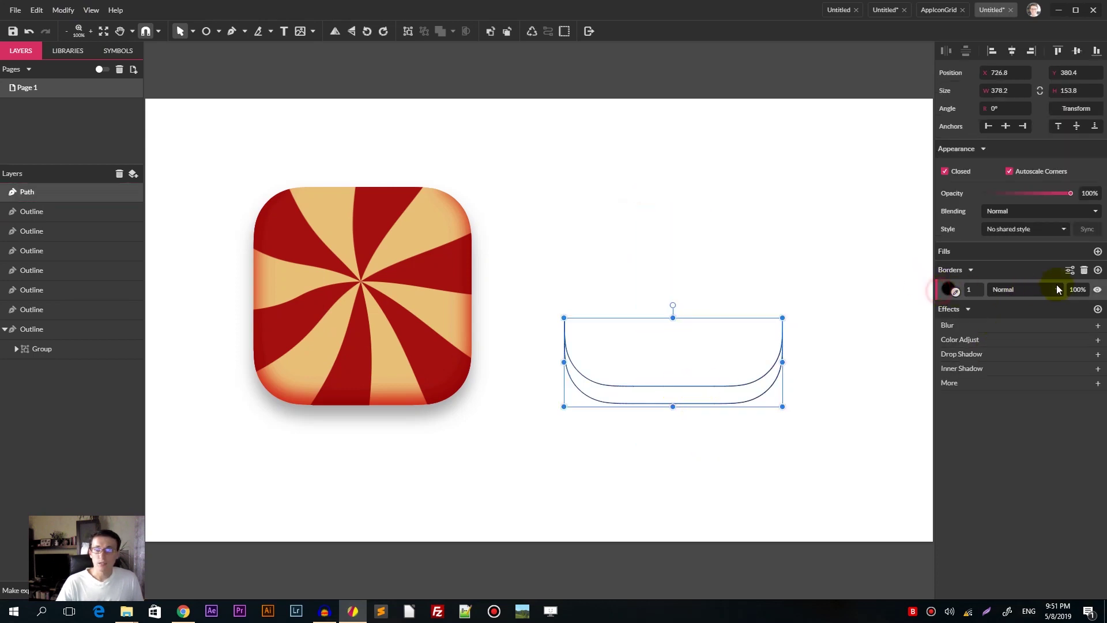
Fill the crescent black with no border and fit it into the icon's bottom at 332.2×126.9.
click(1085, 269)
click(1098, 251)
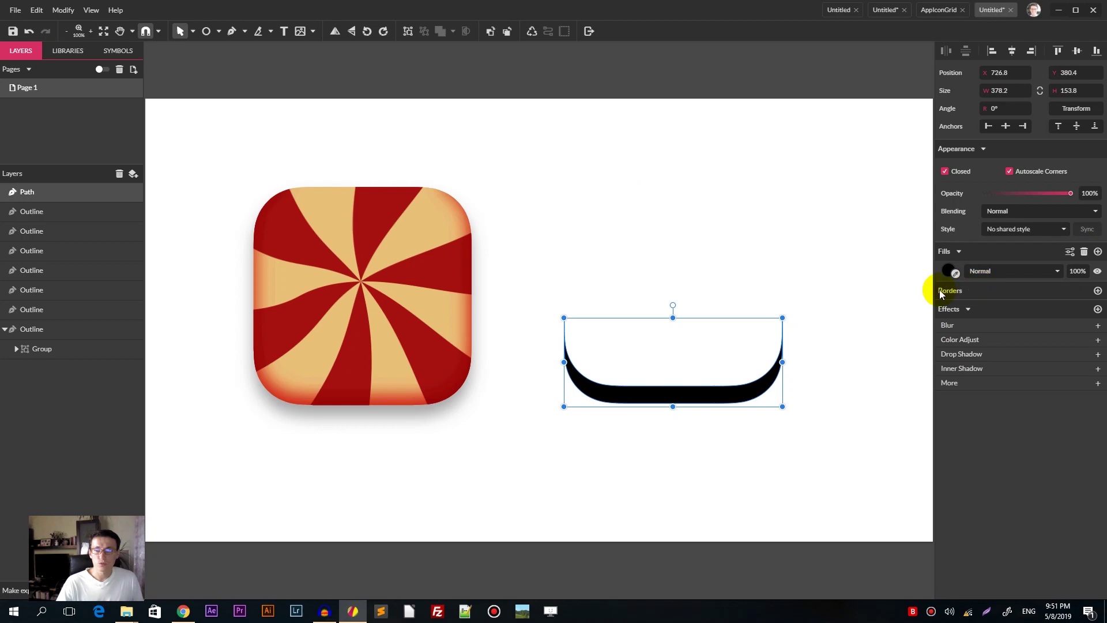
drag(660, 396, 352, 375)
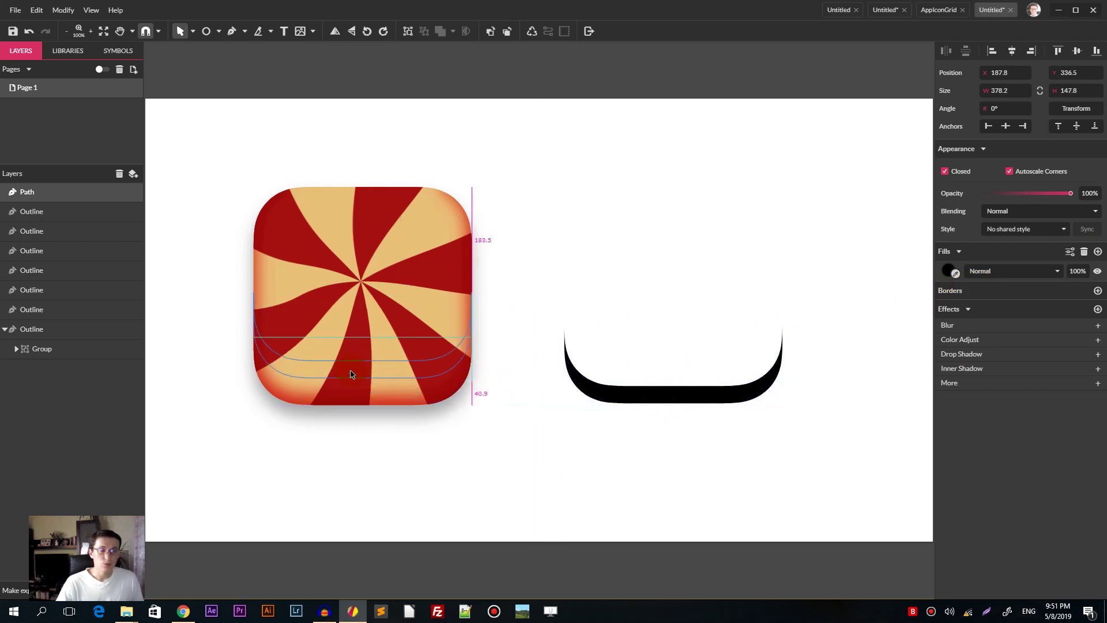
drag(472, 335, 460, 337)
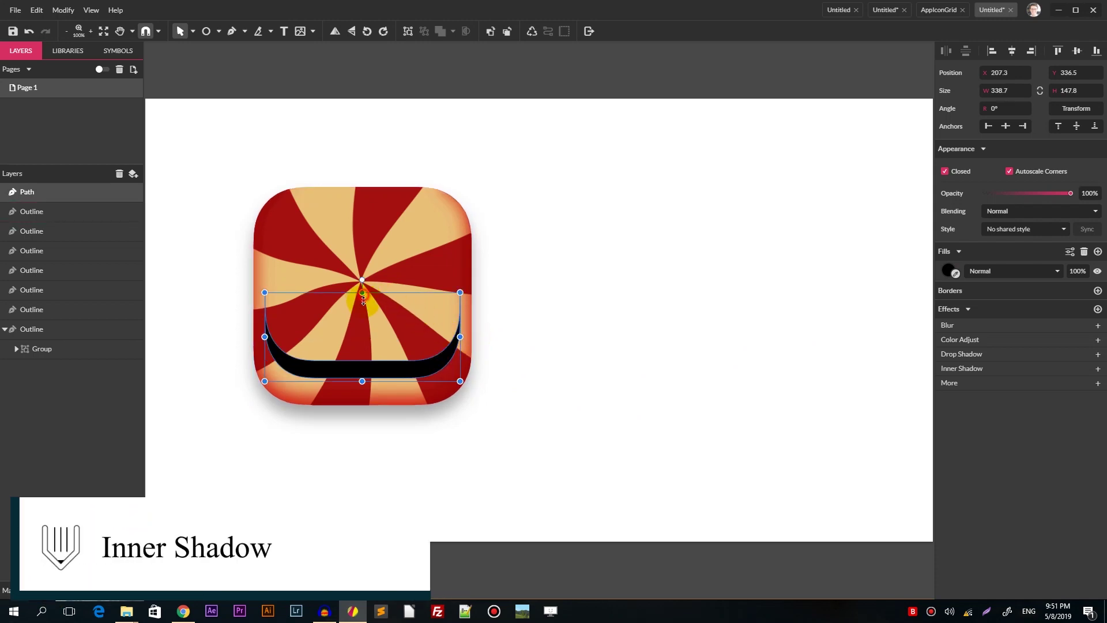
drag(363, 300, 362, 306)
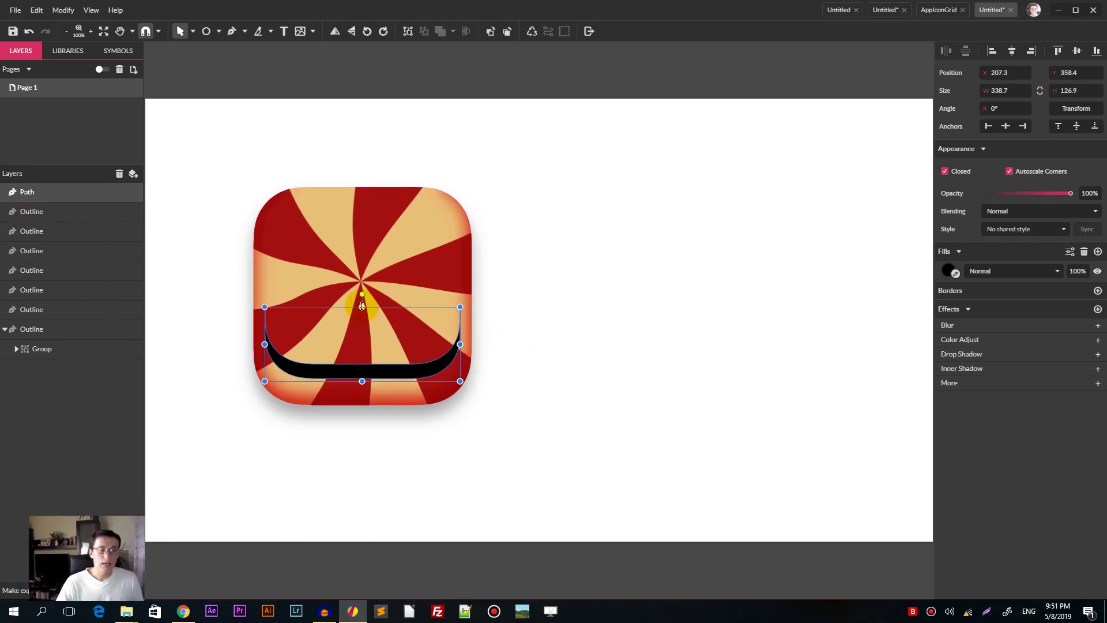
drag(460, 343, 459, 345)
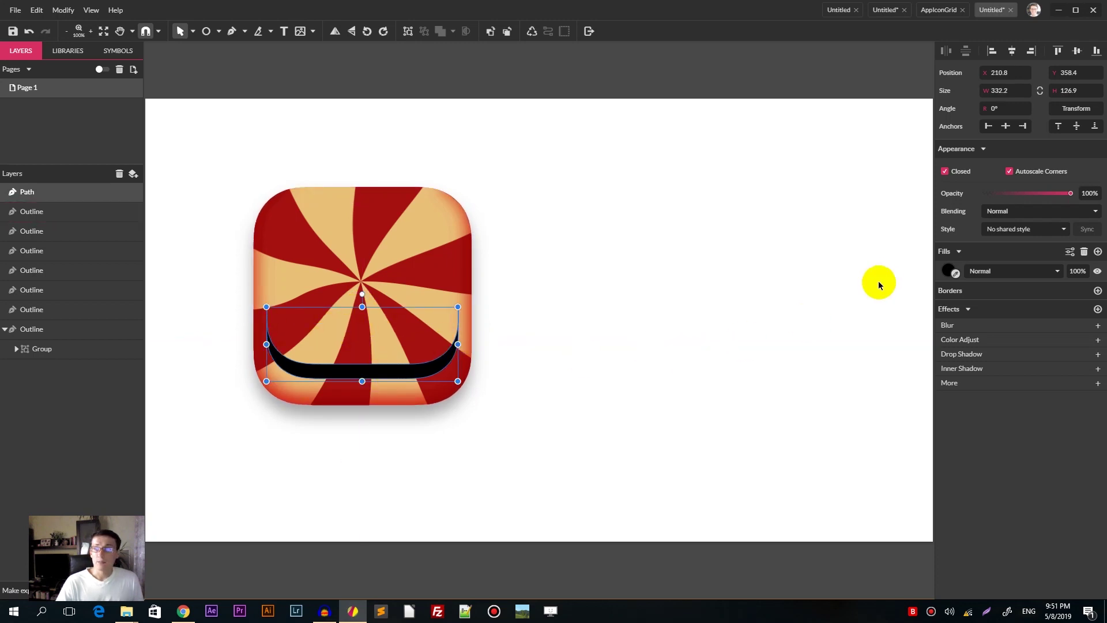
click(946, 271)
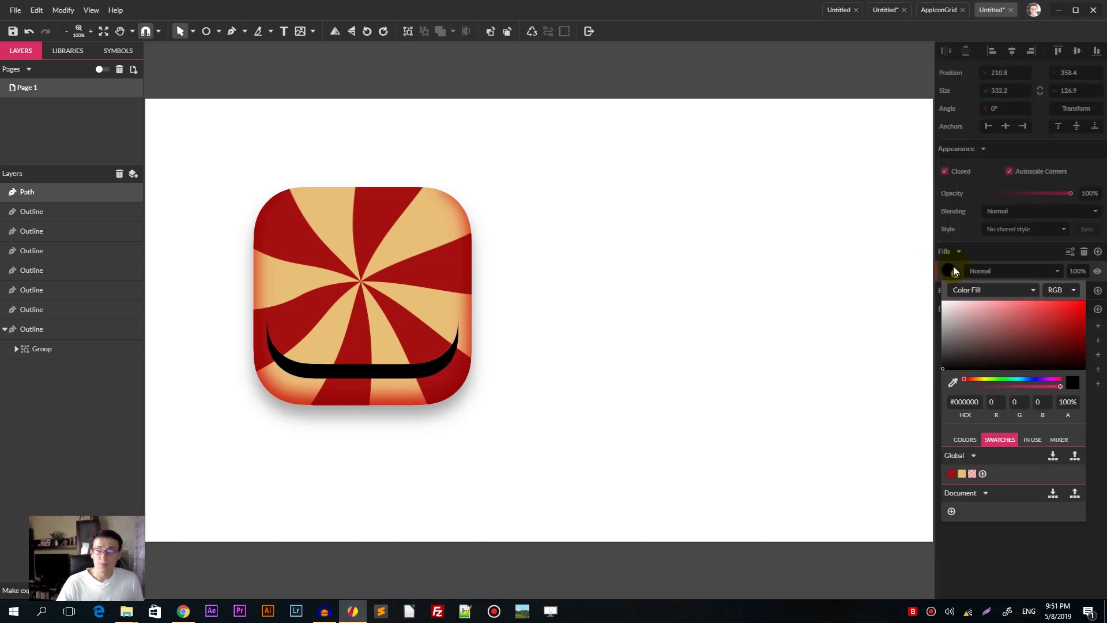
Change the crescent's fill to a vertical white-to-black linear gradient.
click(977, 290)
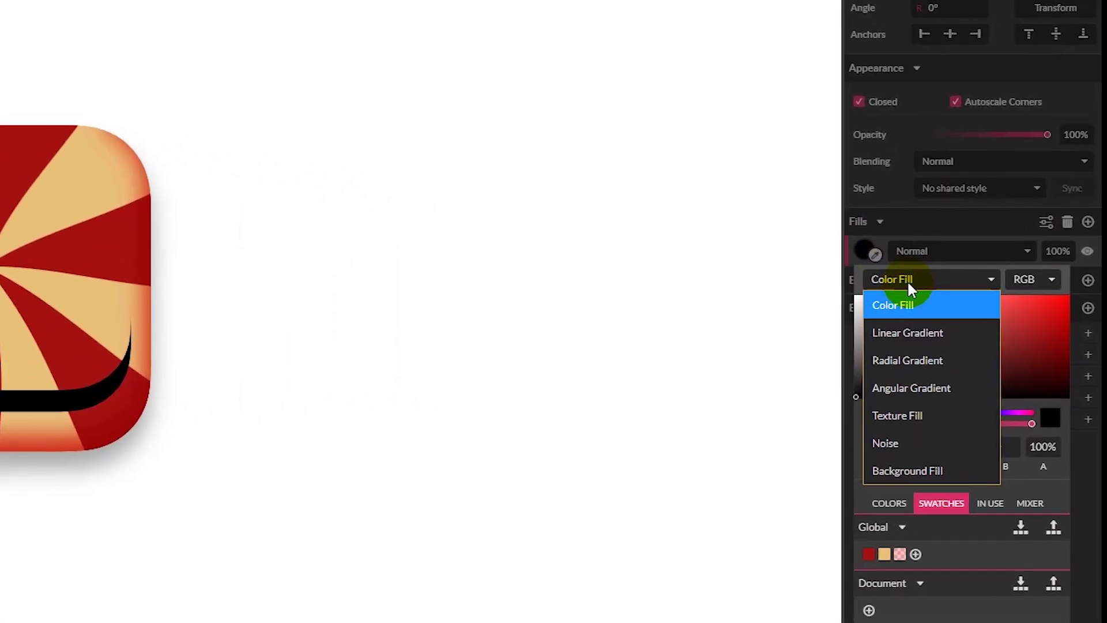
click(911, 333)
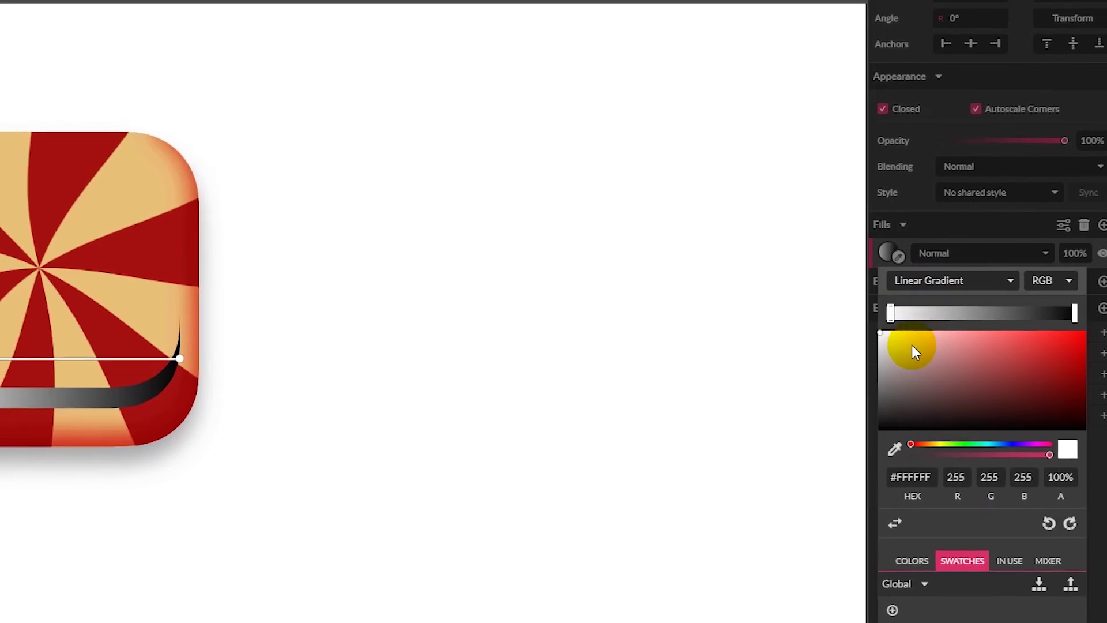
mouse_move(180, 358)
mouse_down()
mouse_move(136, 421)
mouse_move(124, 419)
mouse_move(127, 326)
mouse_move(117, 333)
mouse_up()
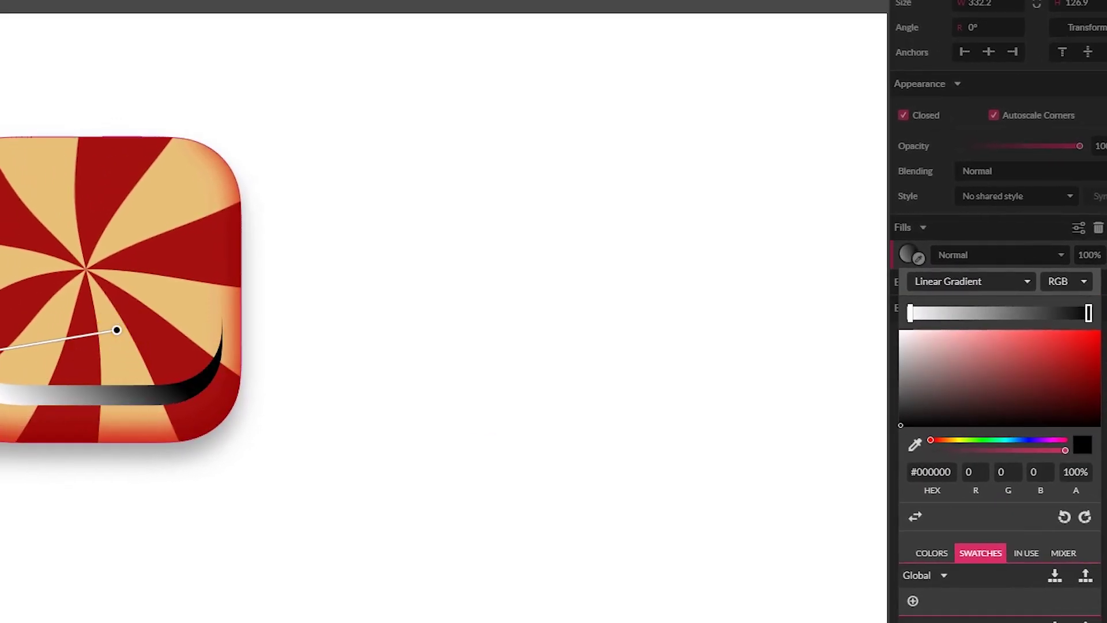
drag(5, 350, 106, 415)
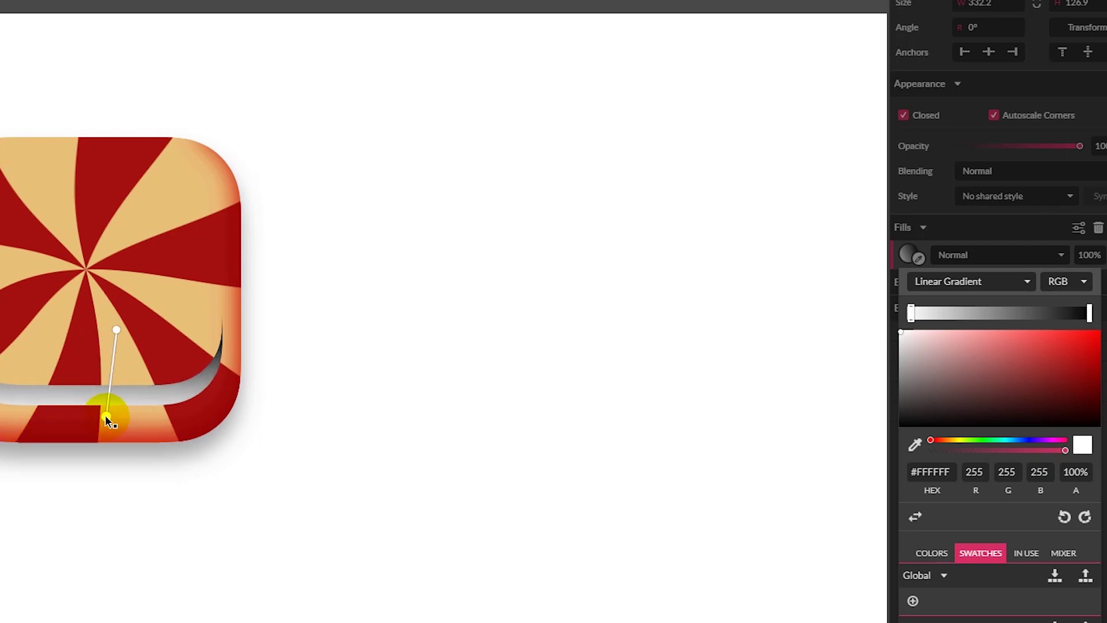
drag(116, 331, 106, 337)
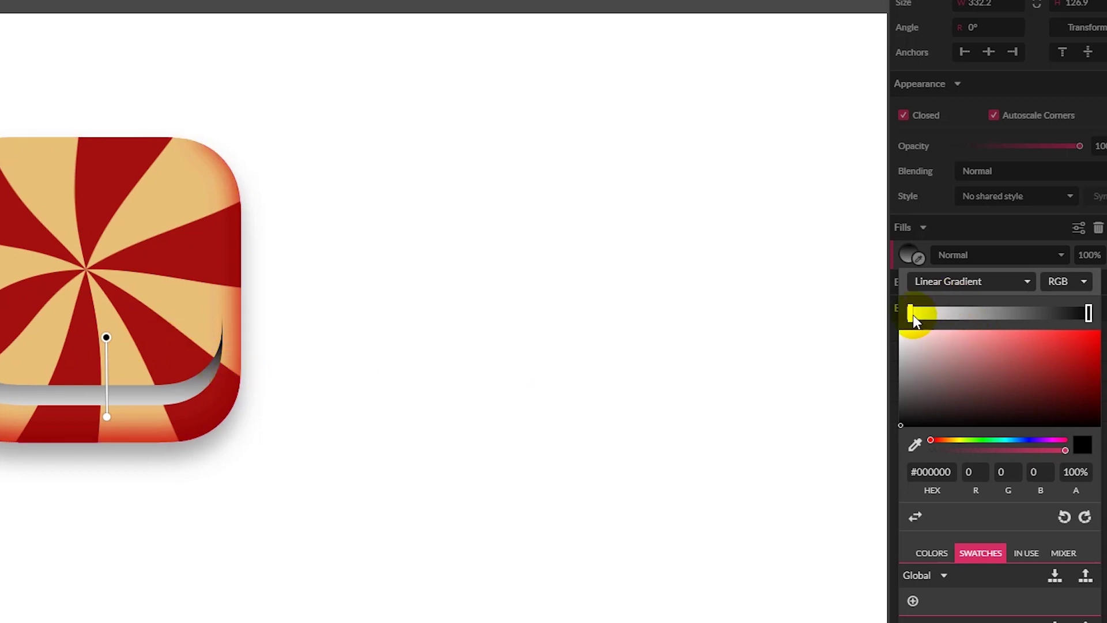
click(978, 211)
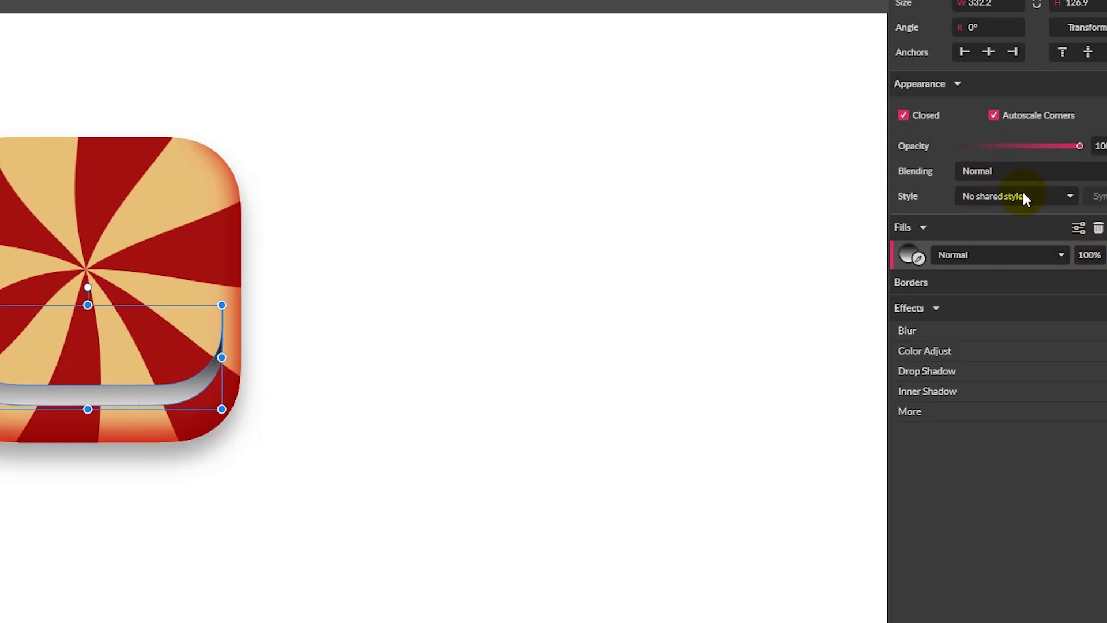
Set the highlight to Screen blending, trim its size slightly, and set fill opacity to 30%.
click(990, 172)
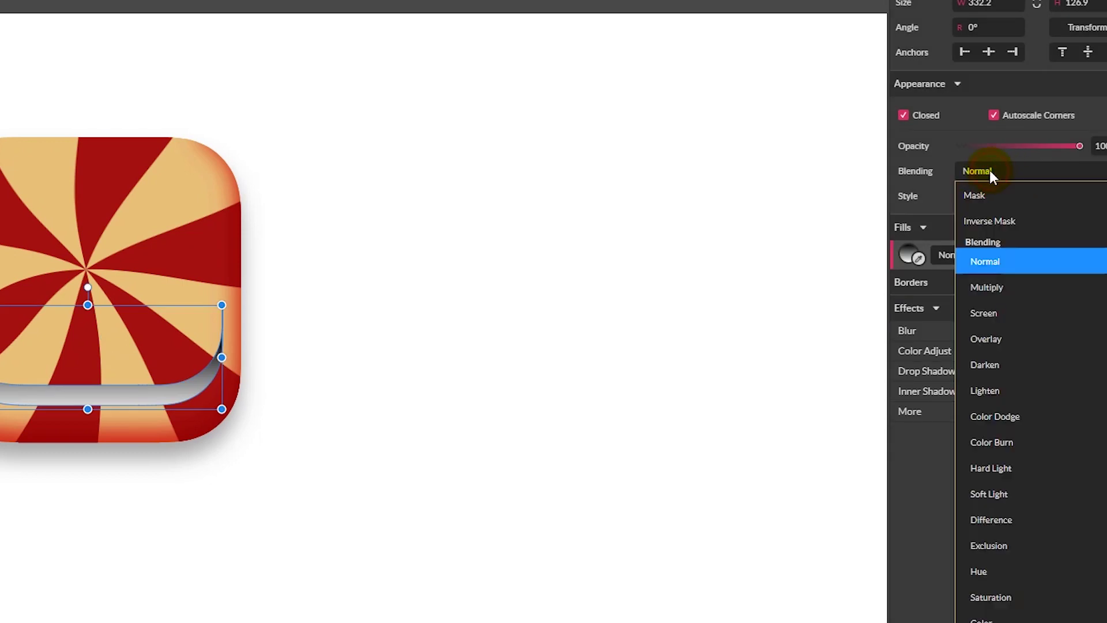
click(1004, 317)
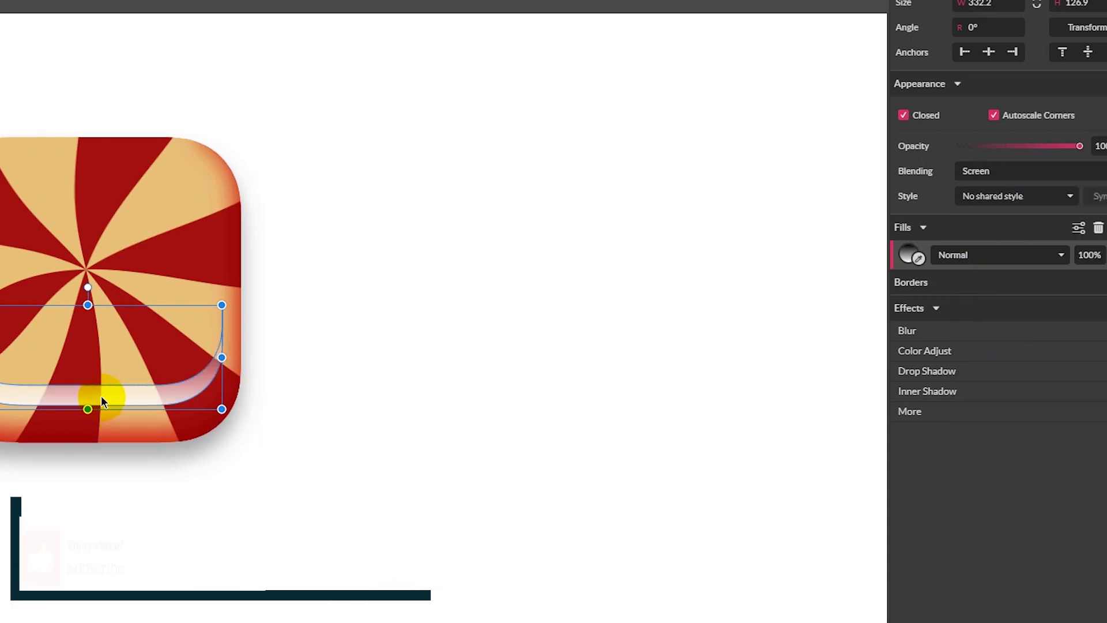
drag(221, 357, 217, 361)
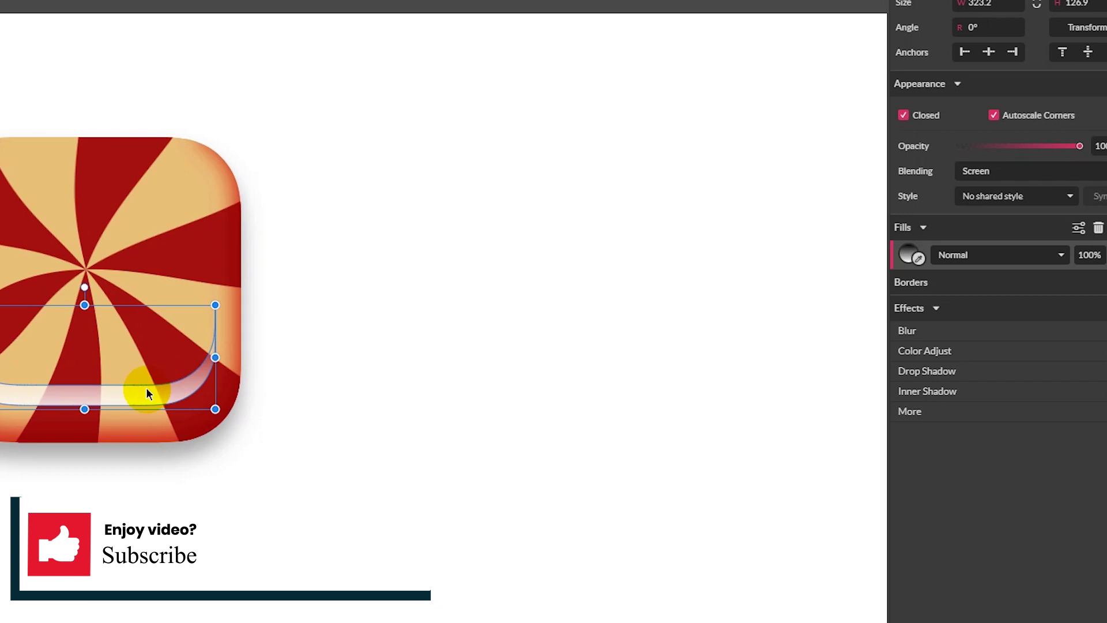
drag(106, 397, 106, 396)
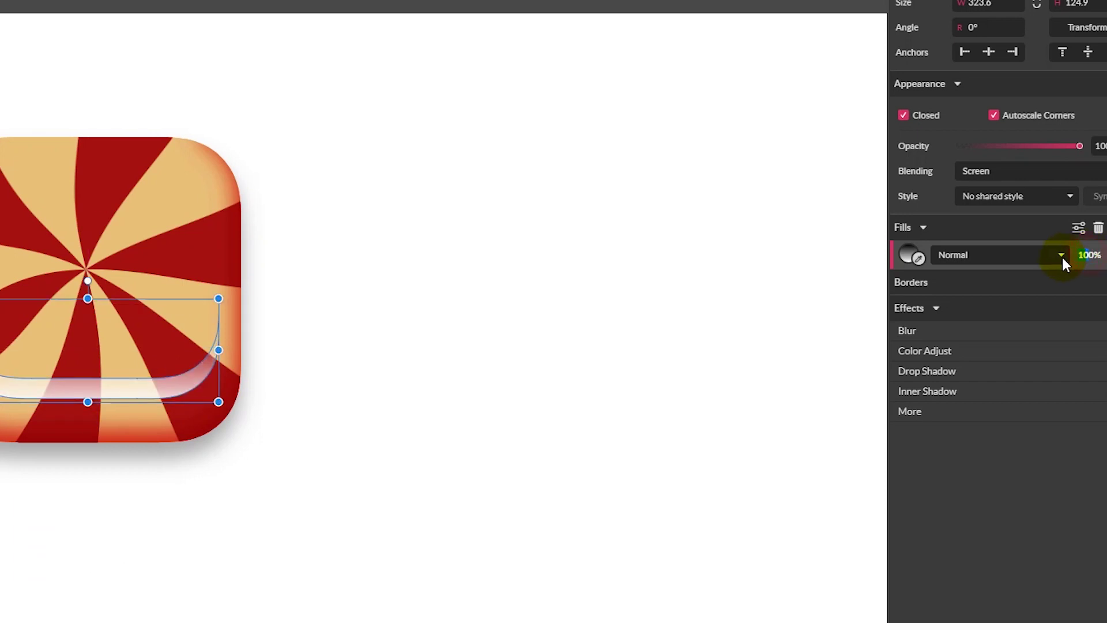
text(3)
key(Return)
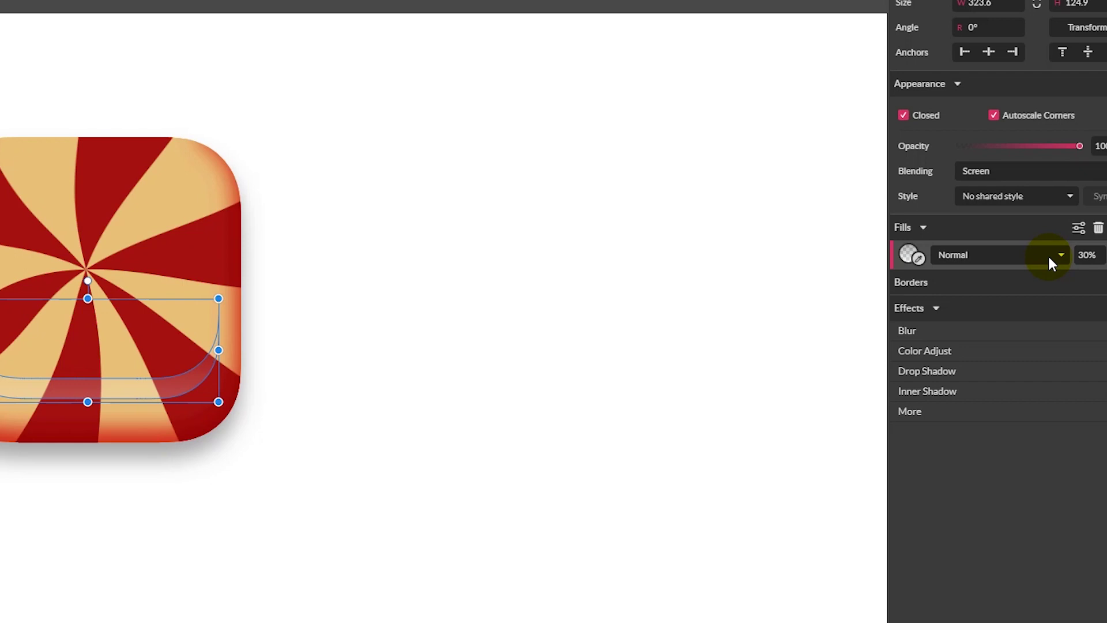
click(511, 266)
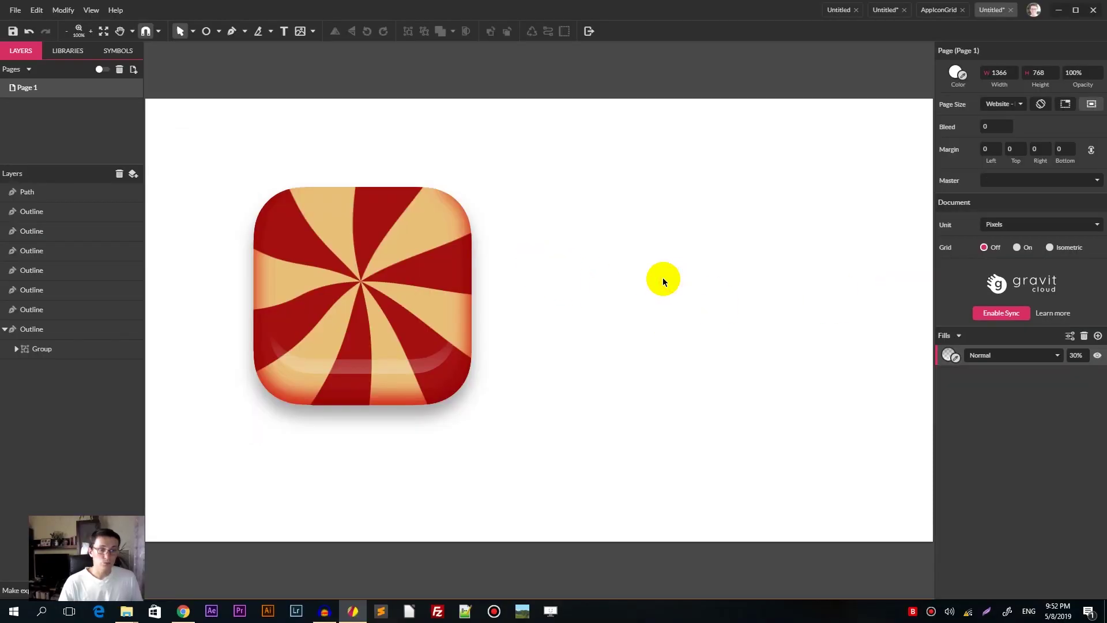
Duplicate the bottom highlight, flip it upside down to the icon's top, and set Multiply blending.
click(389, 365)
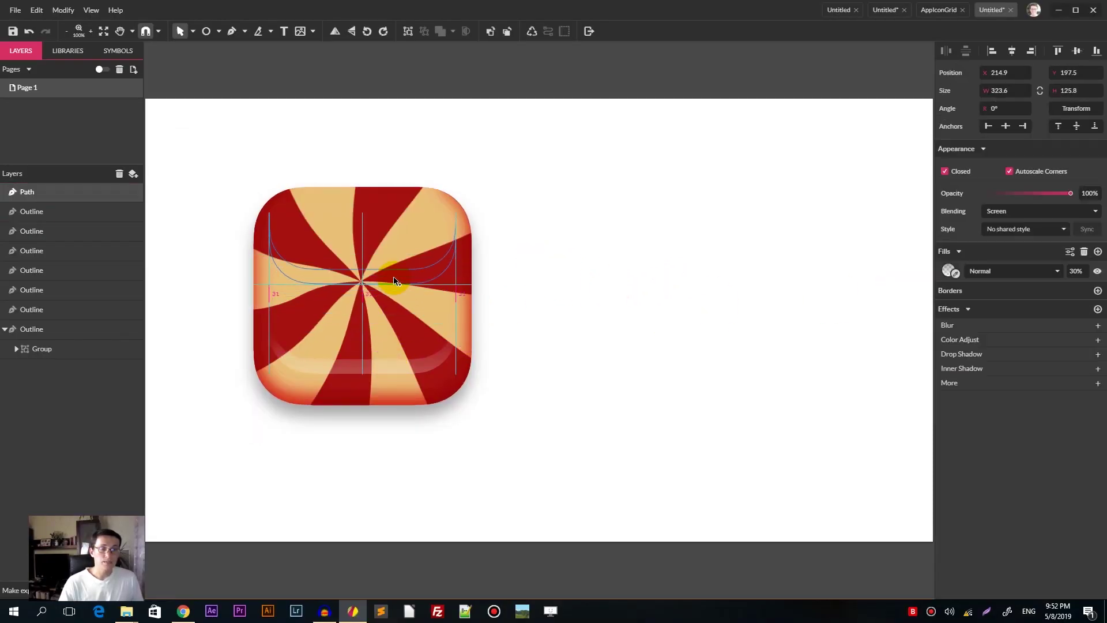
key(ctrl+d)
drag(460, 218, 536, 210)
click(593, 199)
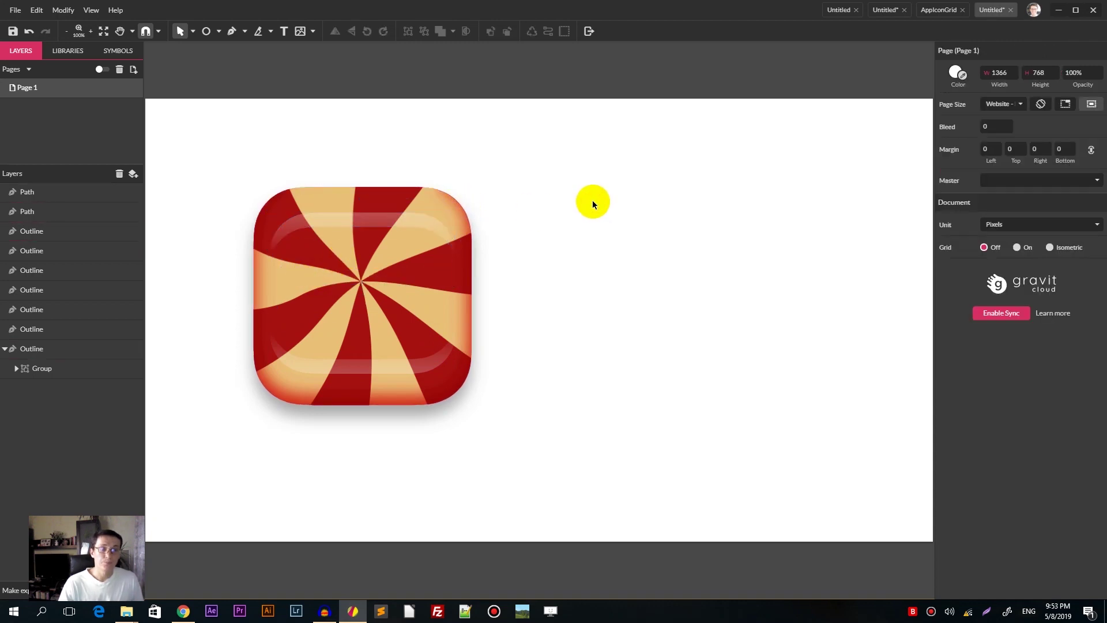
click(425, 240)
key(Escape)
click(388, 223)
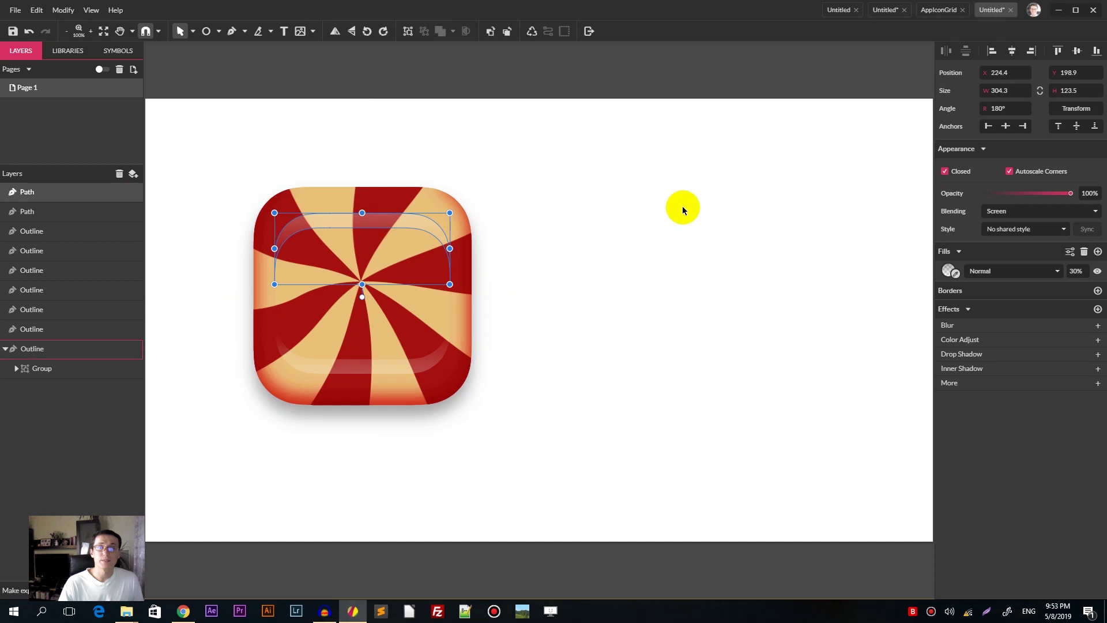
click(1004, 215)
click(1010, 284)
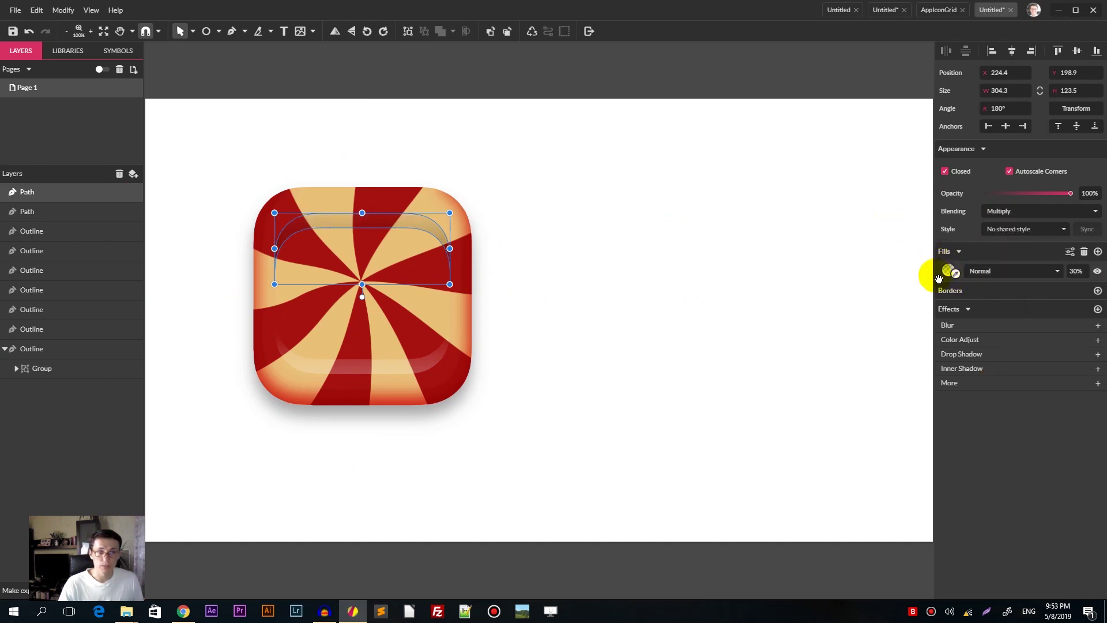
Swap the top band's gradient stops and recolour the dark stop to #EA9999 pink.
click(948, 270)
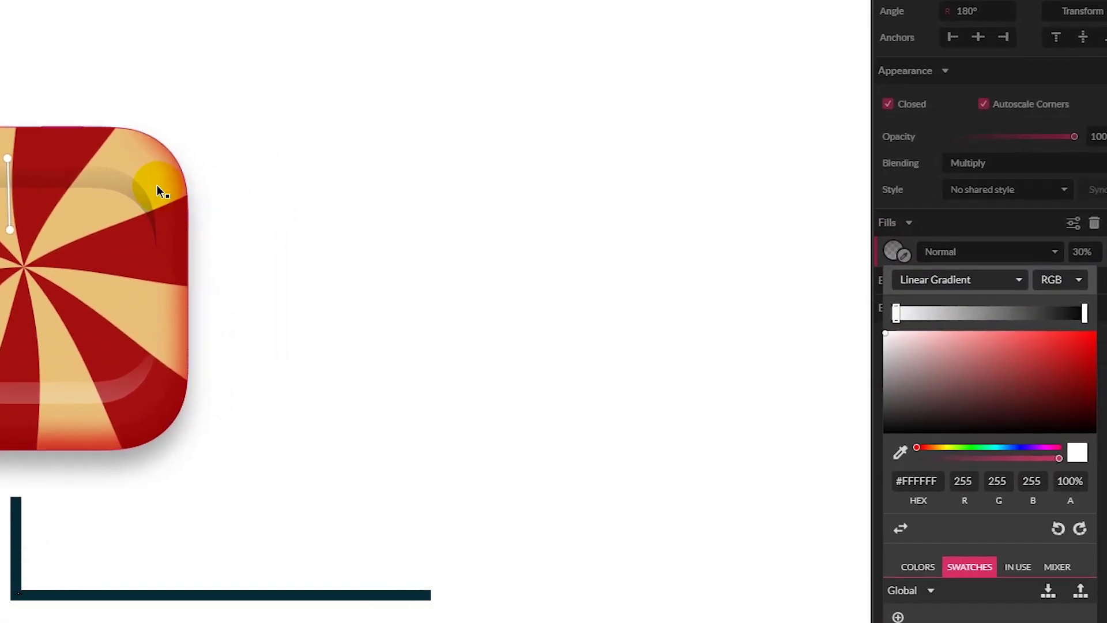
click(900, 530)
click(9, 231)
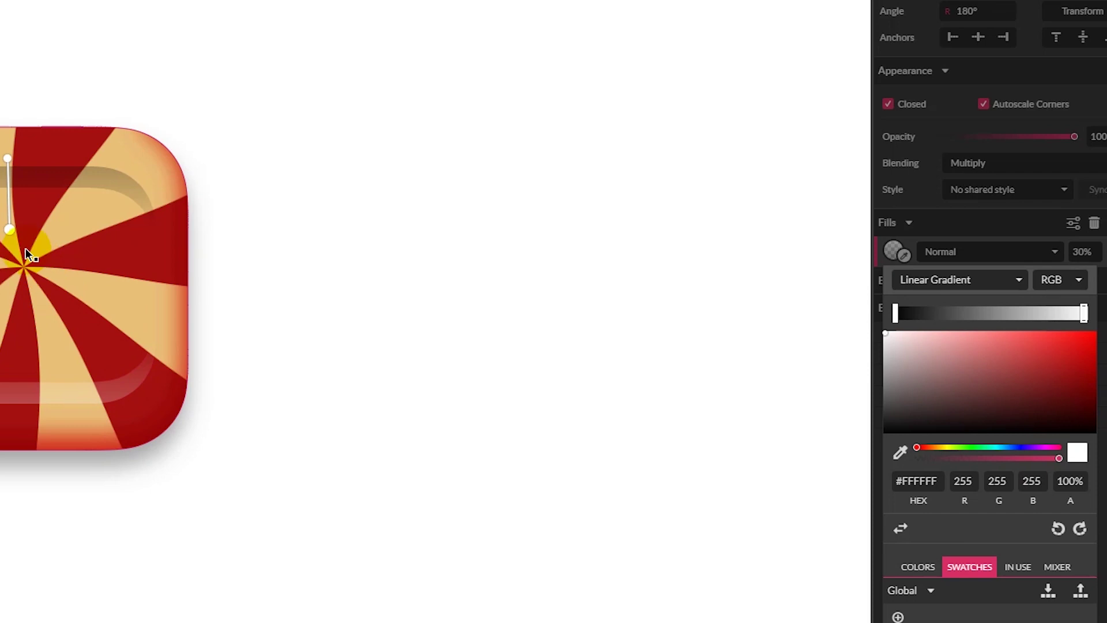
click(8, 158)
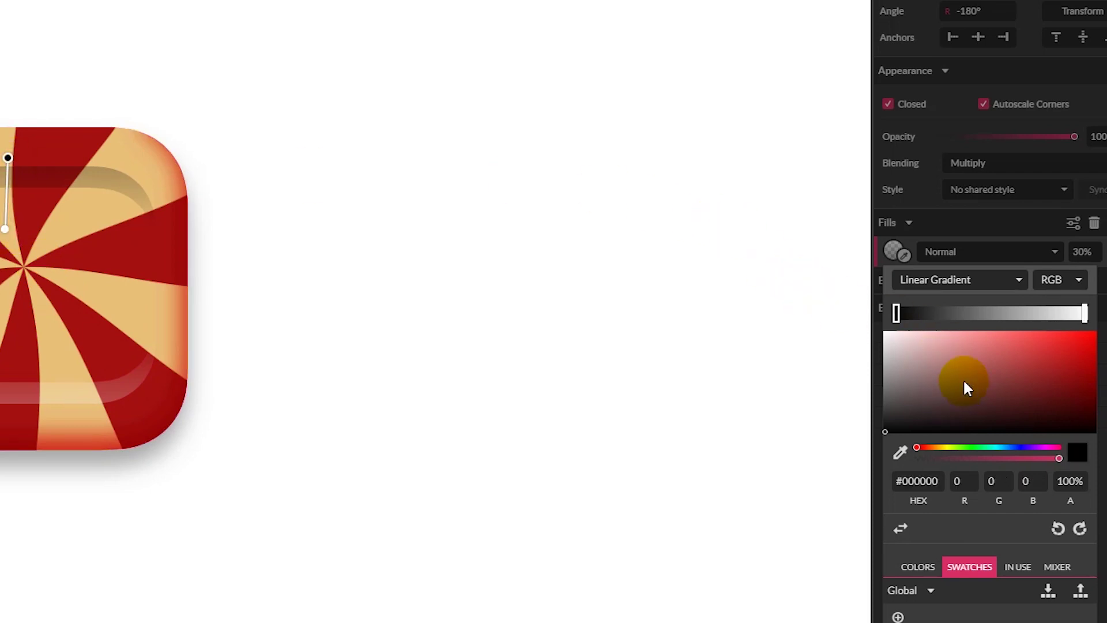
click(957, 340)
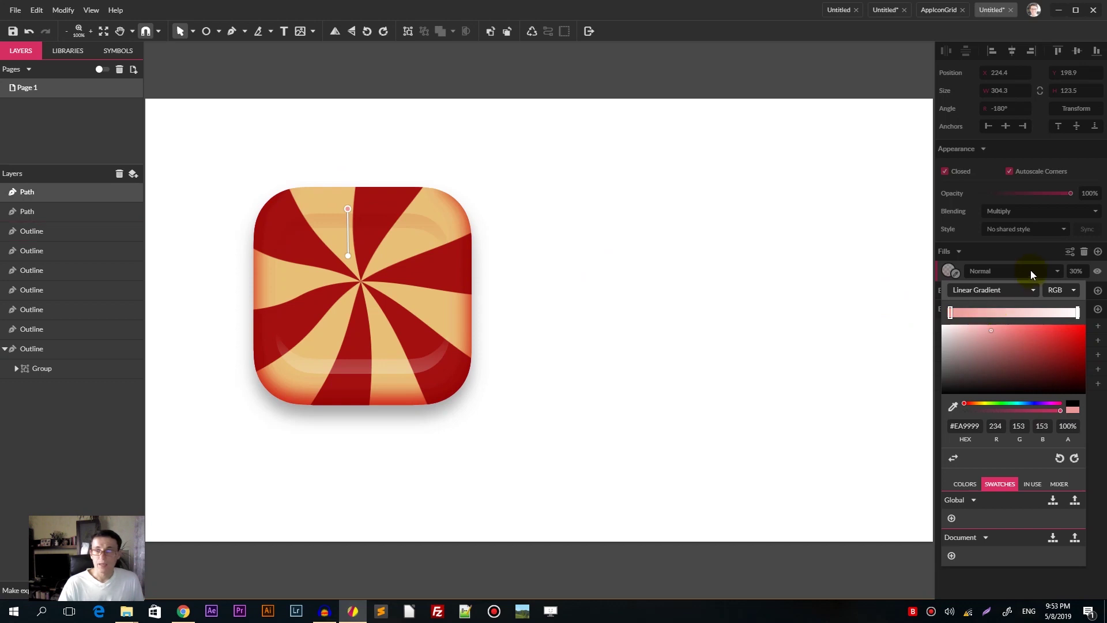
click(1030, 272)
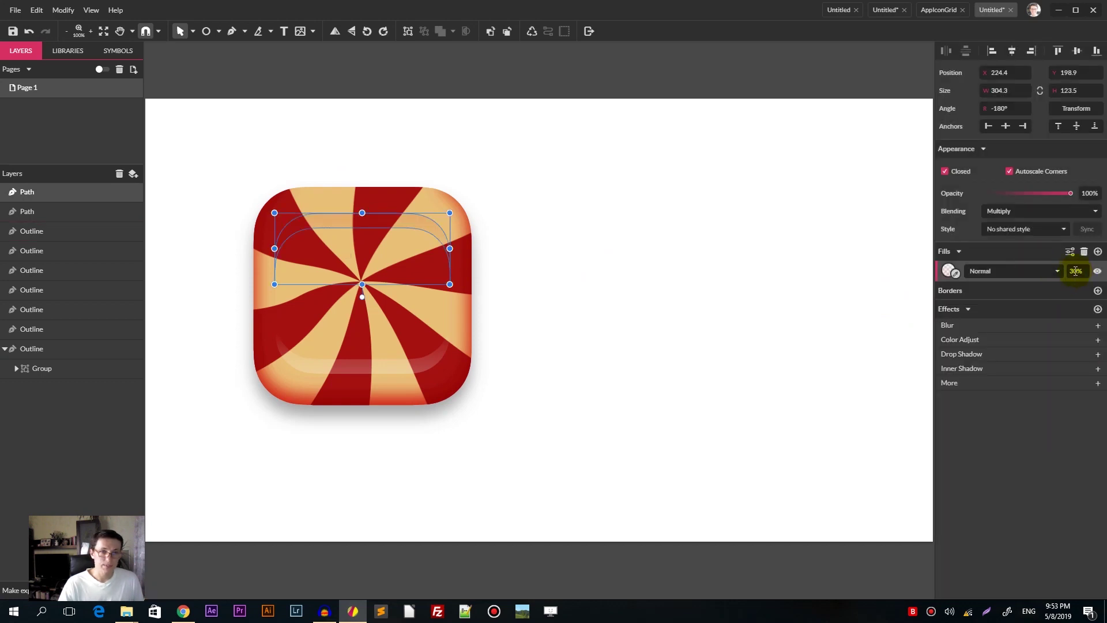
click(618, 224)
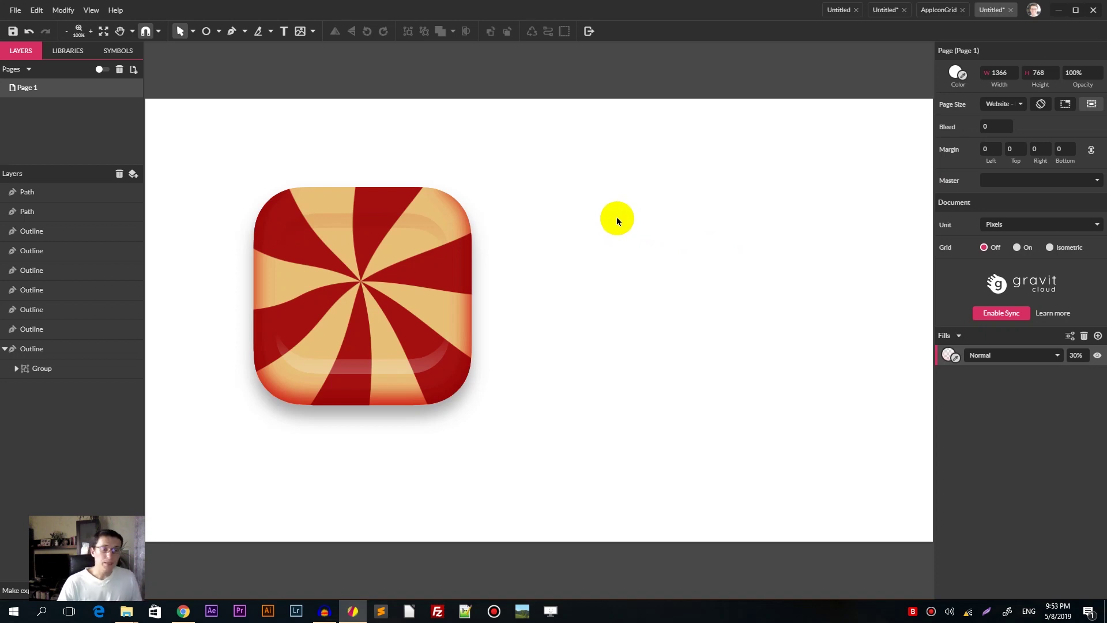
Place a copy of the rounded square beside the icon and remove its inner shadow.
click(433, 262)
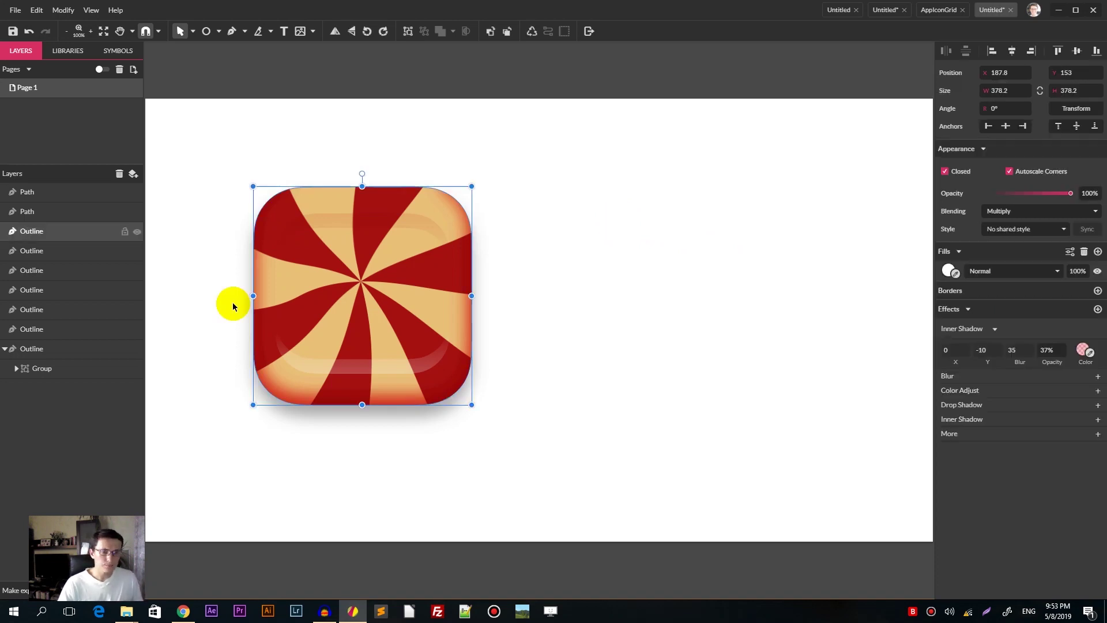
click(30, 213)
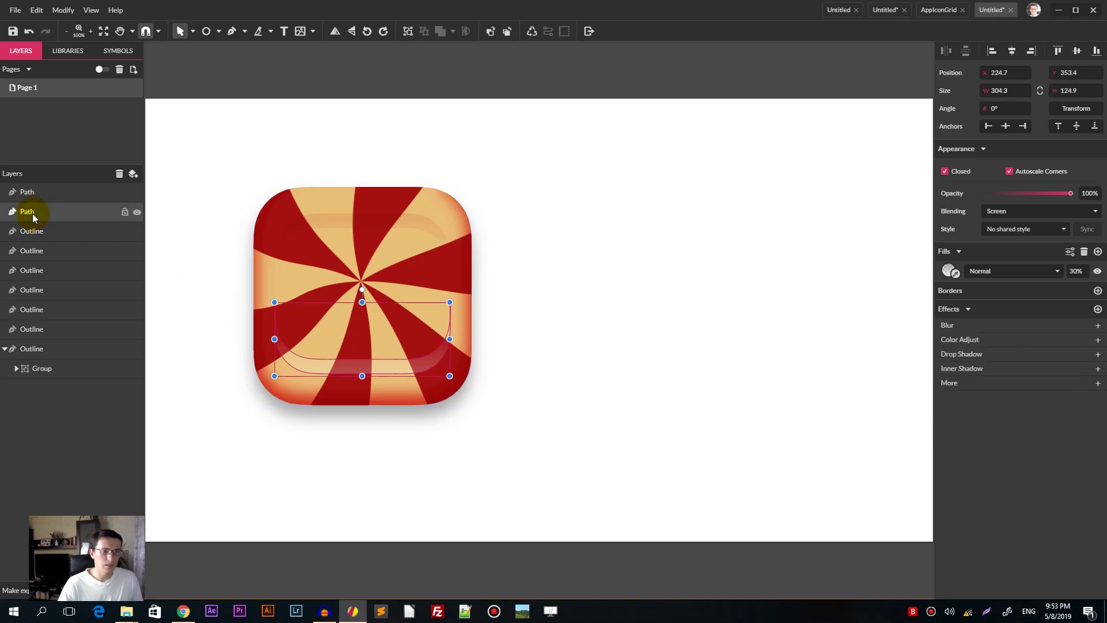
click(32, 231)
drag(254, 268, 550, 274)
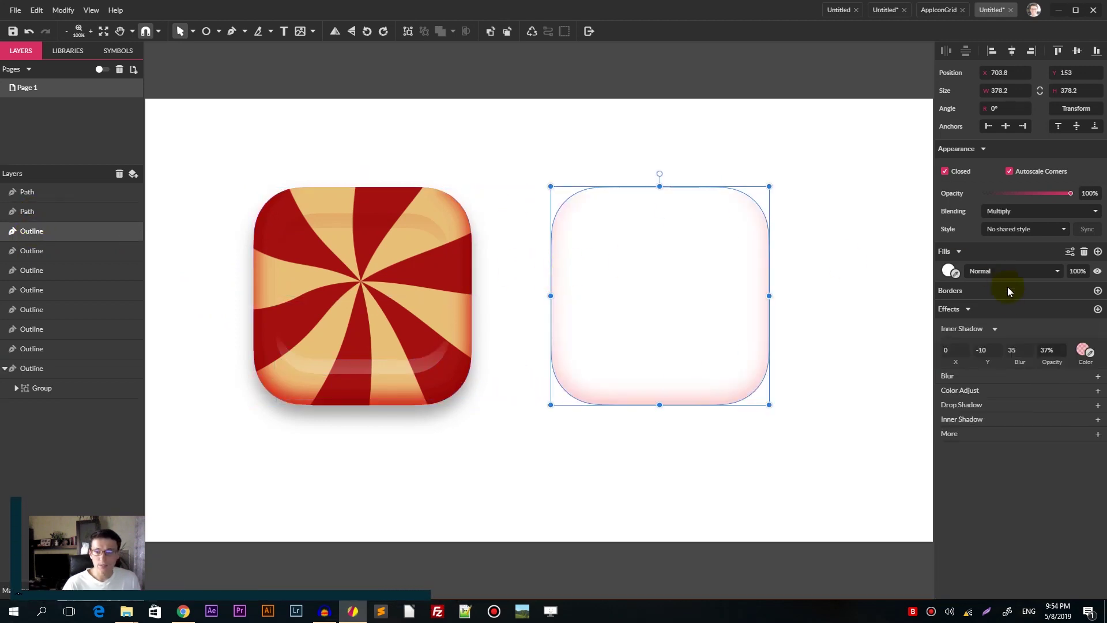
click(1097, 328)
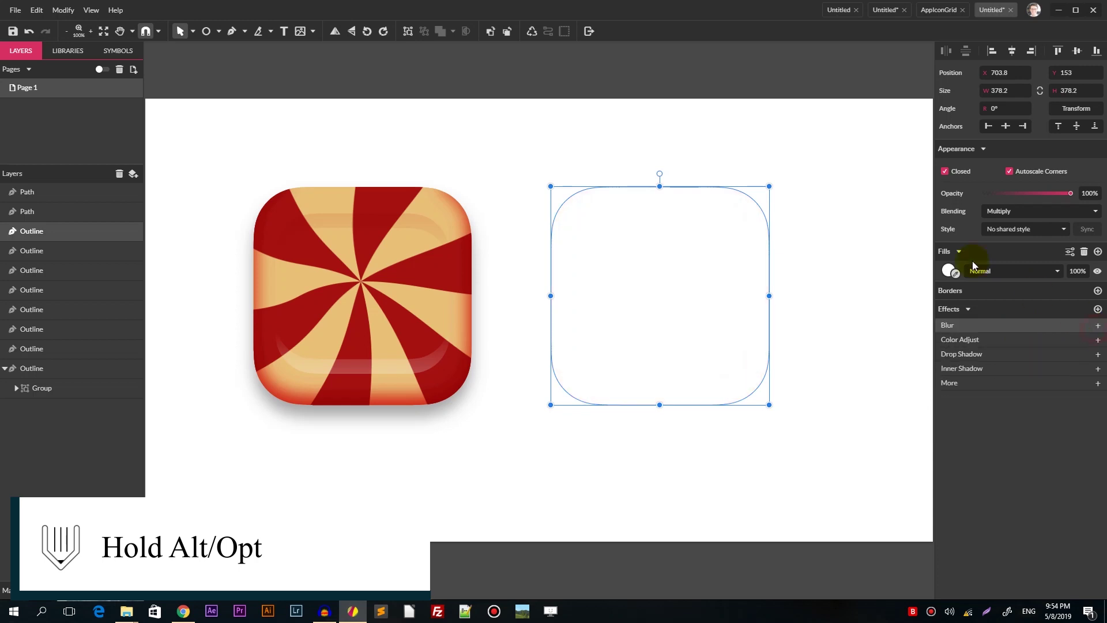
Move a second copy further right and fill the centre copy grey #B5B5B5.
click(219, 32)
drag(631, 210, 898, 234)
drag(576, 148, 669, 321)
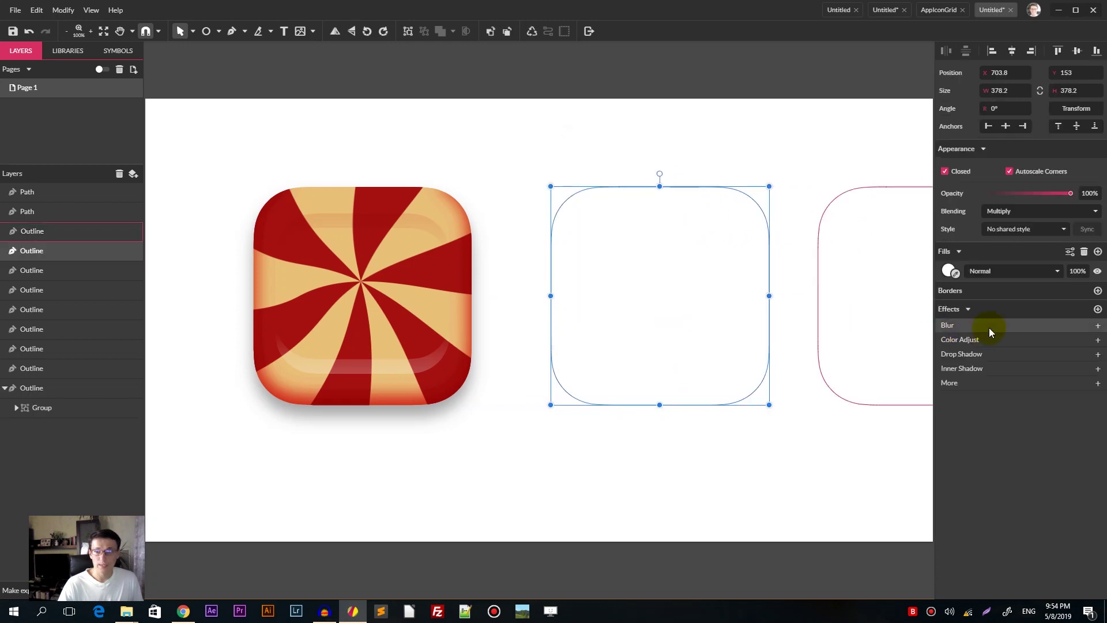
click(947, 271)
drag(957, 310, 941, 321)
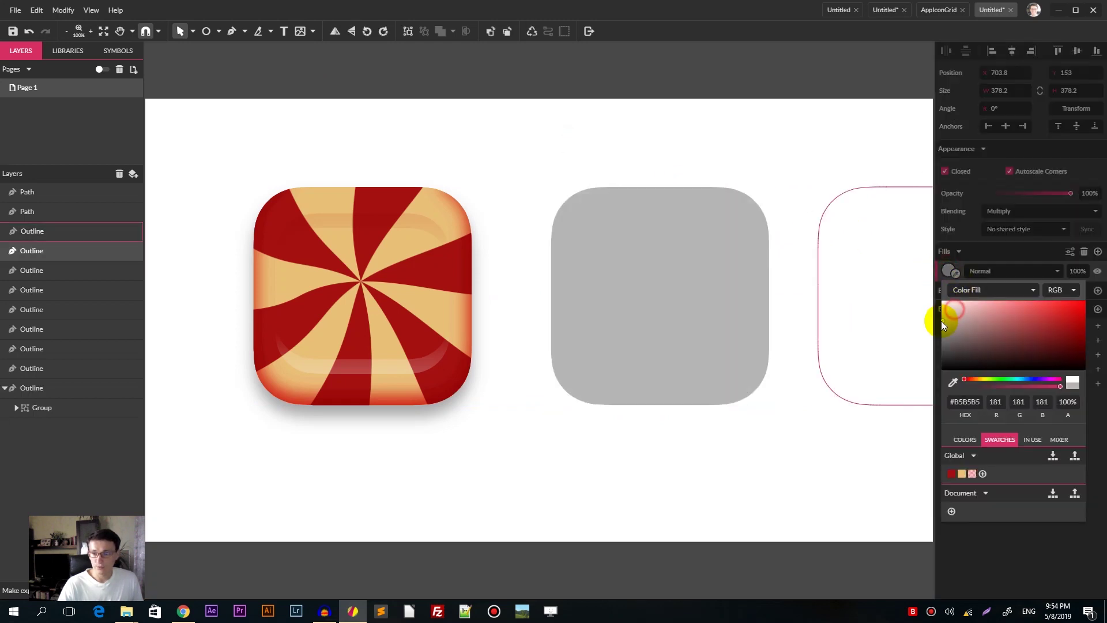
click(656, 143)
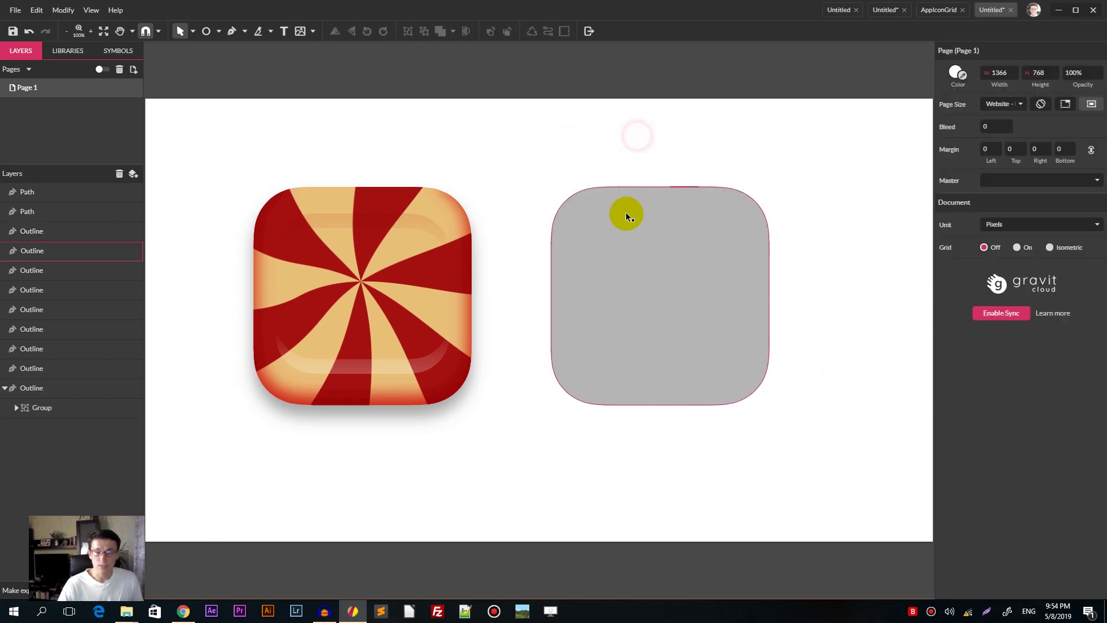
Draw a 504×150.6 rectangle across the grey square's top.
click(219, 31)
click(231, 68)
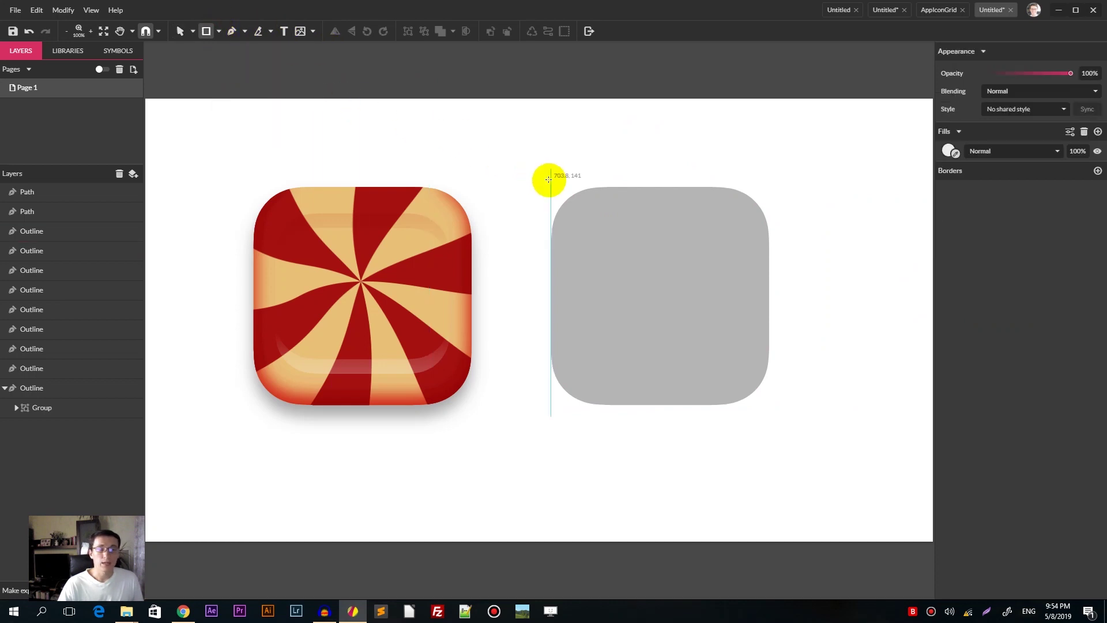
drag(514, 153, 805, 239)
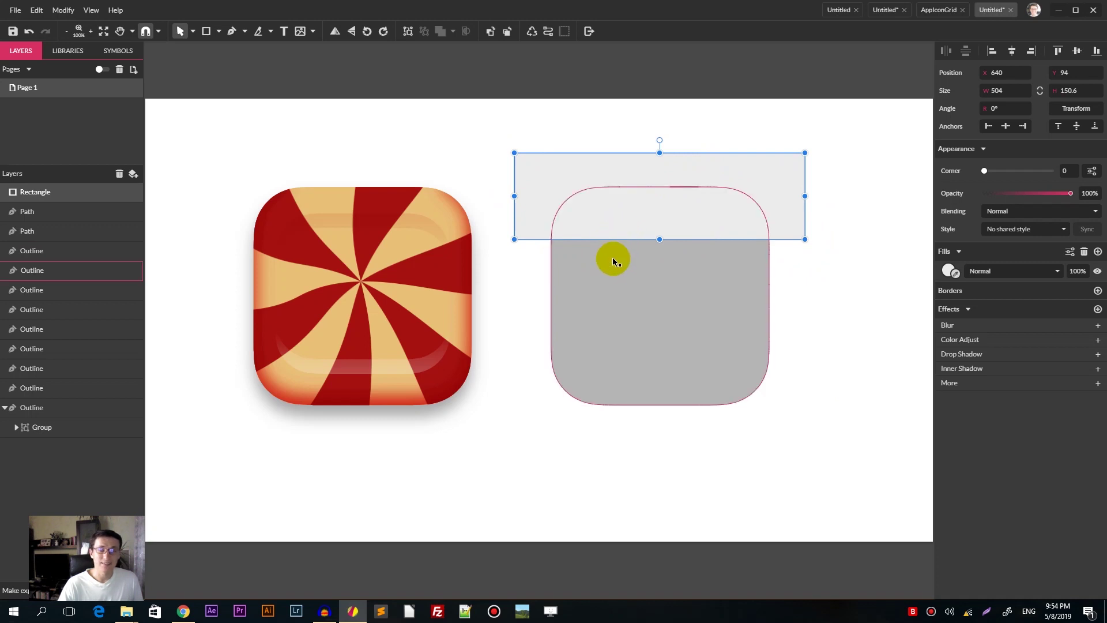
Intersect the rectangle with the grey square and convert the result to a 377.8-wide dome path.
shift+click(644, 292)
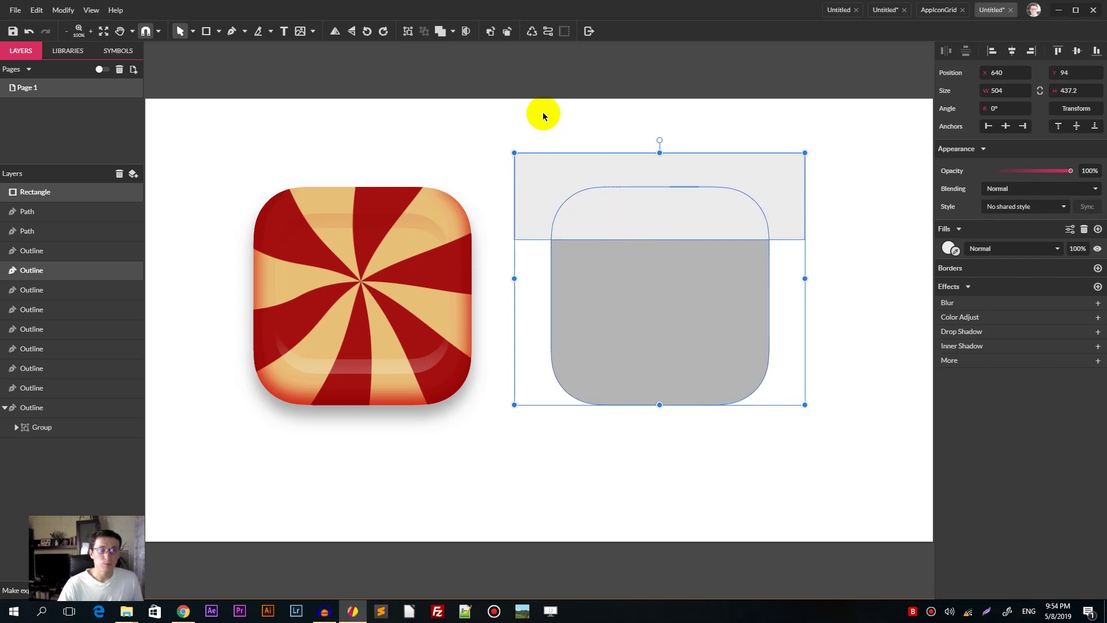
click(454, 34)
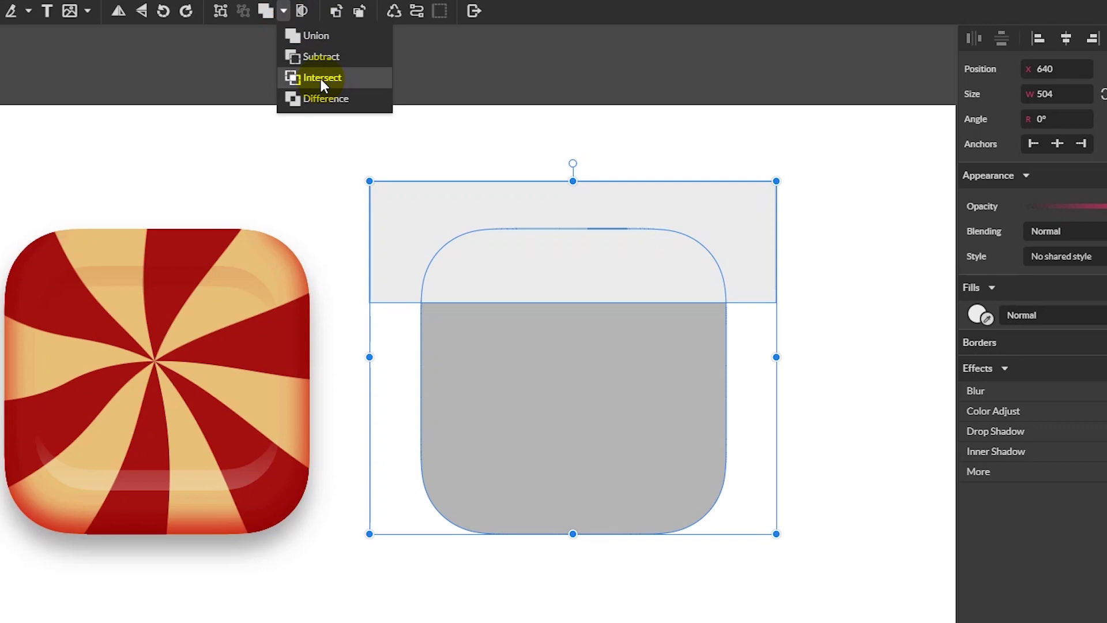
click(321, 78)
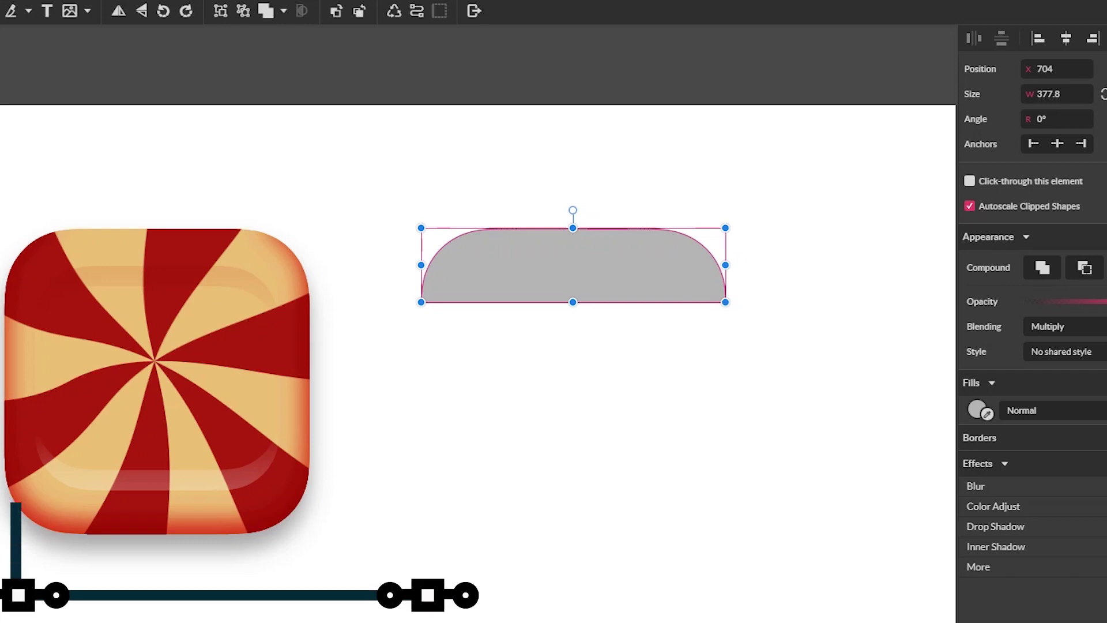
key(ctrl+shift+p)
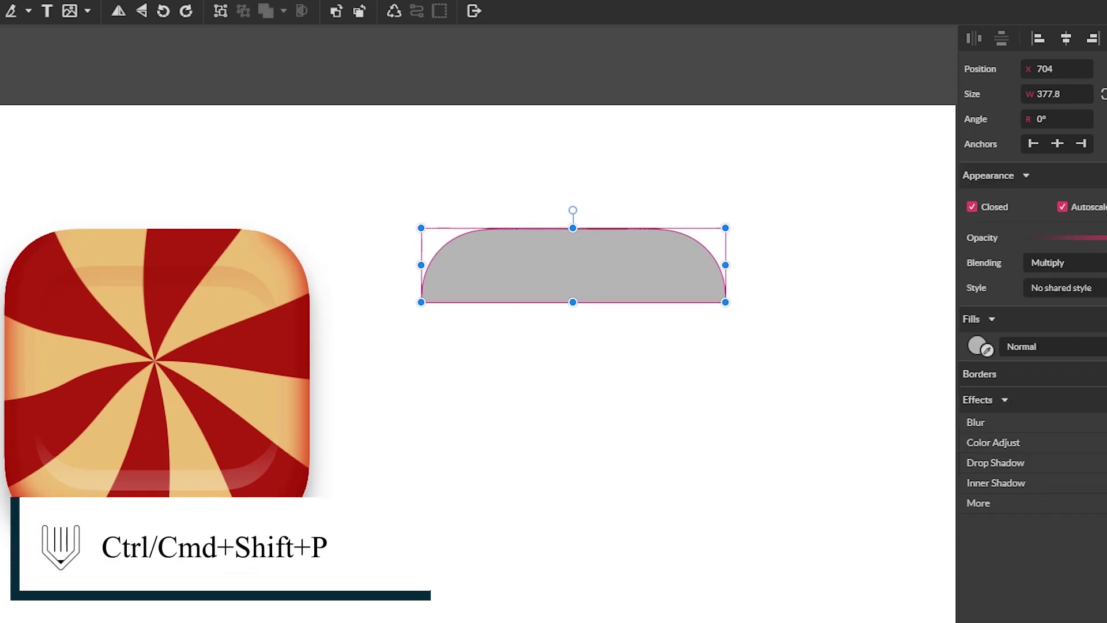
click(465, 387)
click(621, 266)
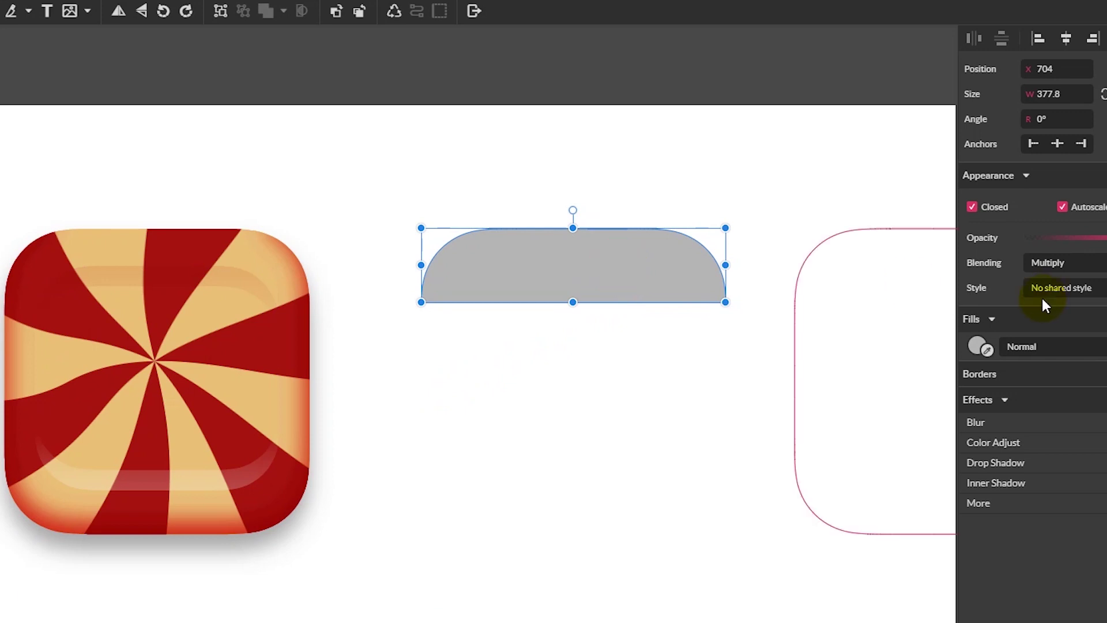
click(118, 479)
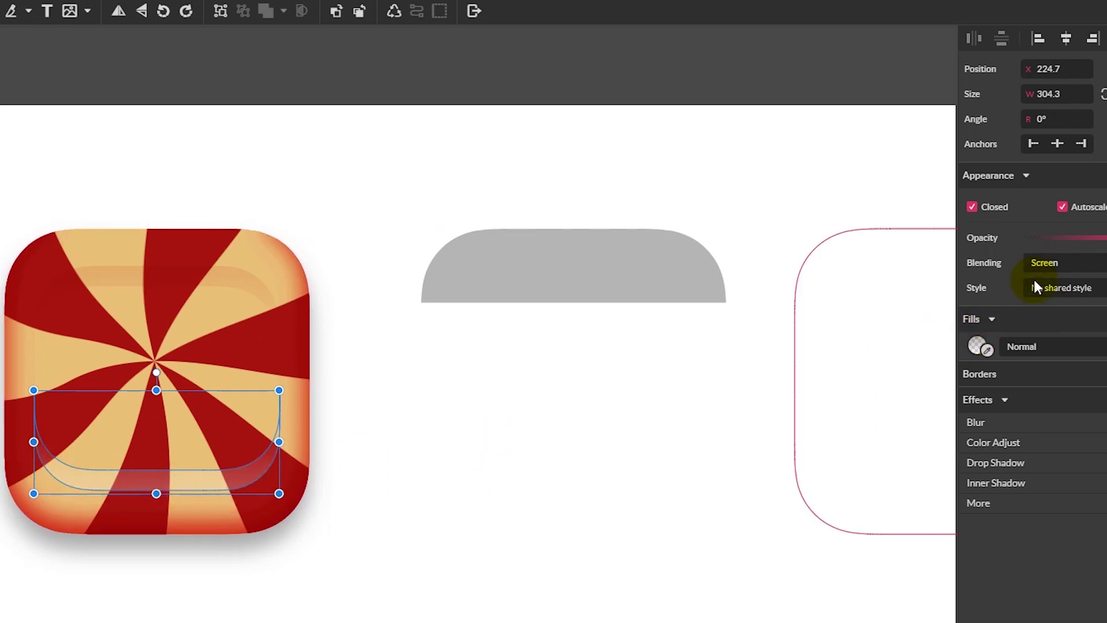
Save the bottom highlight band's look as a shared style named 'highlight', then select the grey top cap.
click(1058, 289)
click(1023, 343)
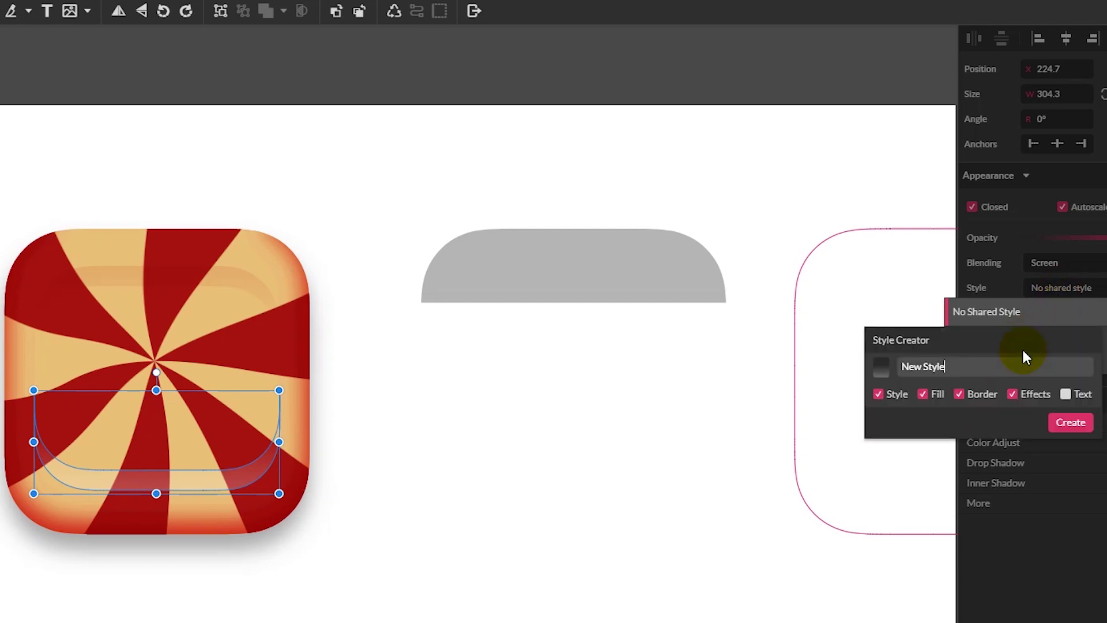
click(990, 372)
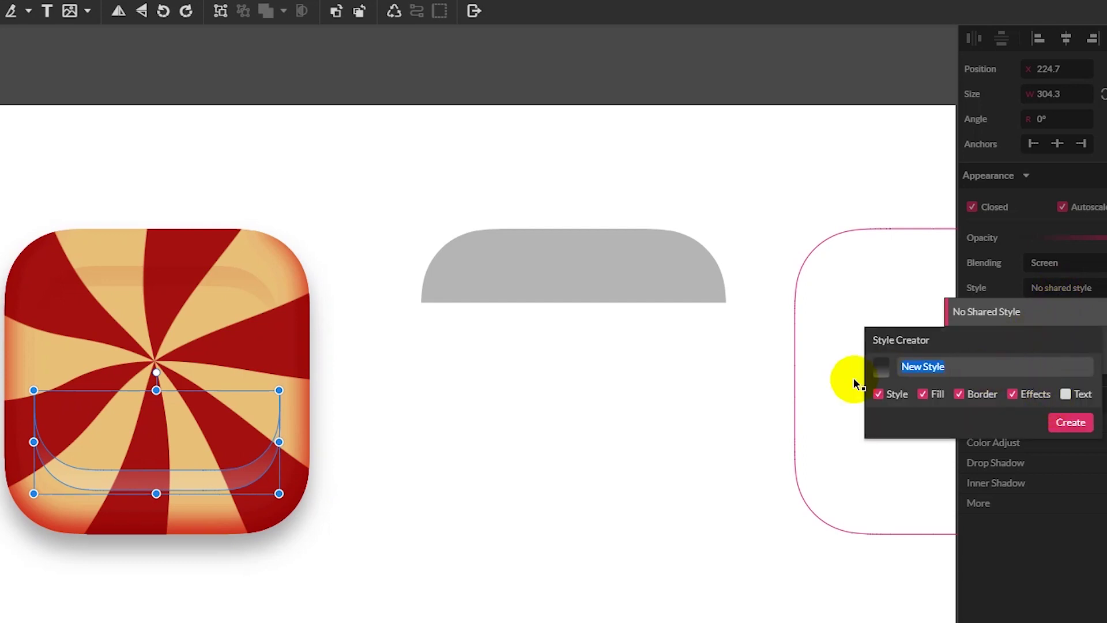
key(BackSpace)
text(highlight)
click(1070, 426)
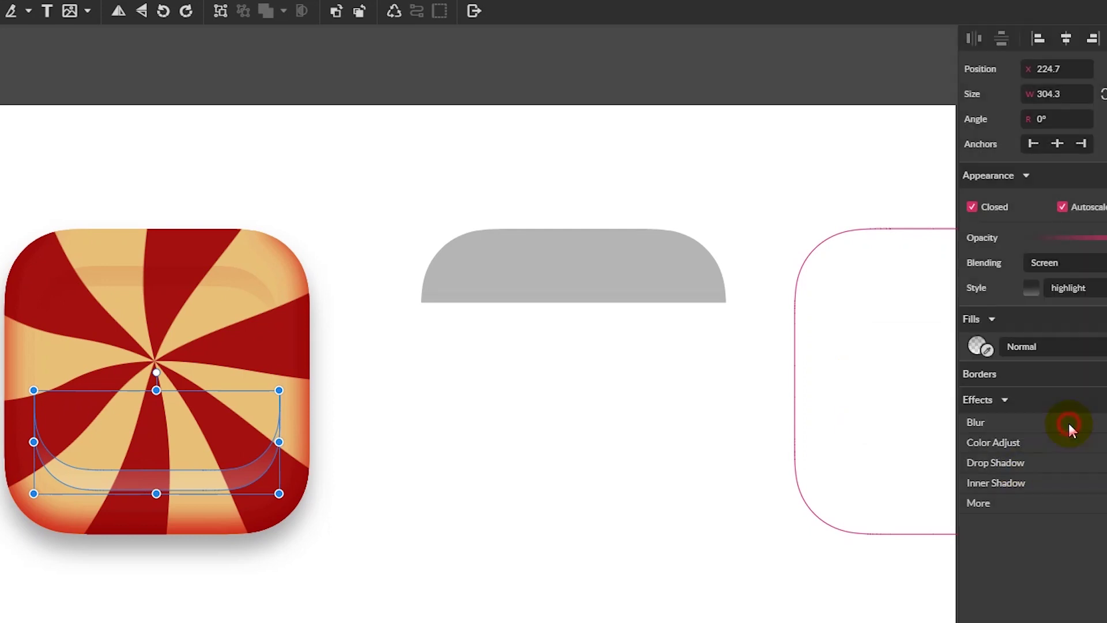
click(599, 248)
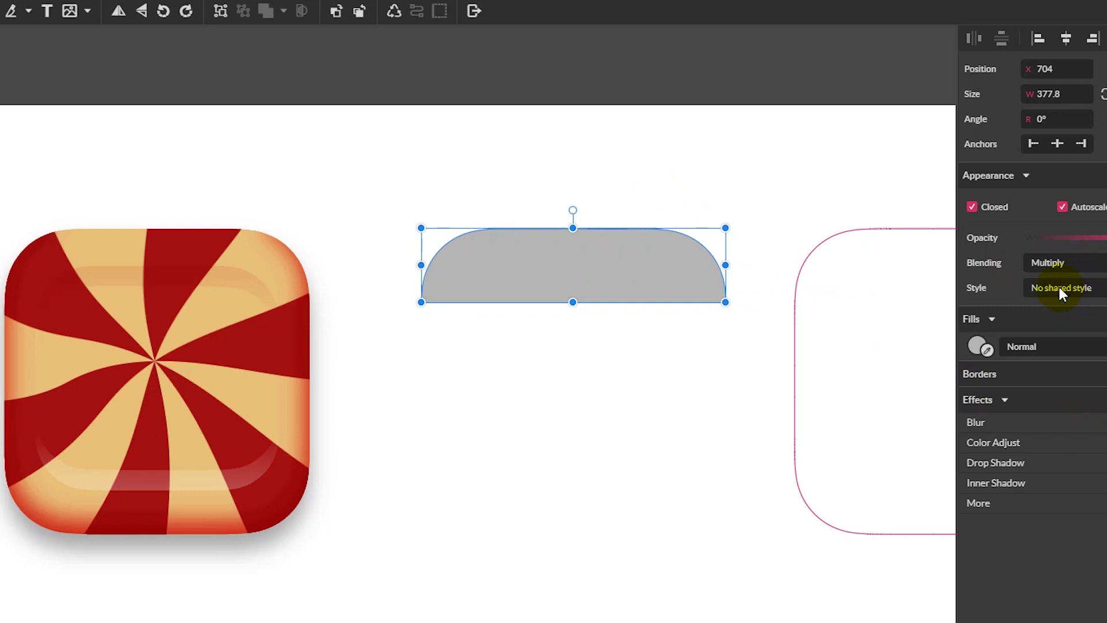
click(1030, 292)
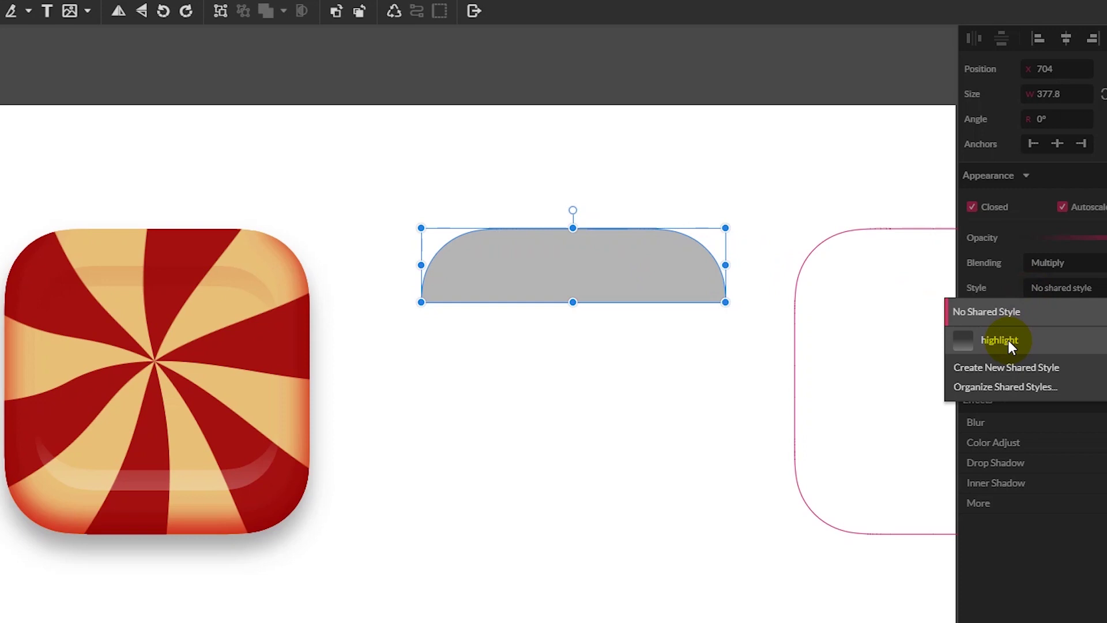
Apply the 'highlight' style to the grey shape and place it along the icon's top edge.
click(1008, 340)
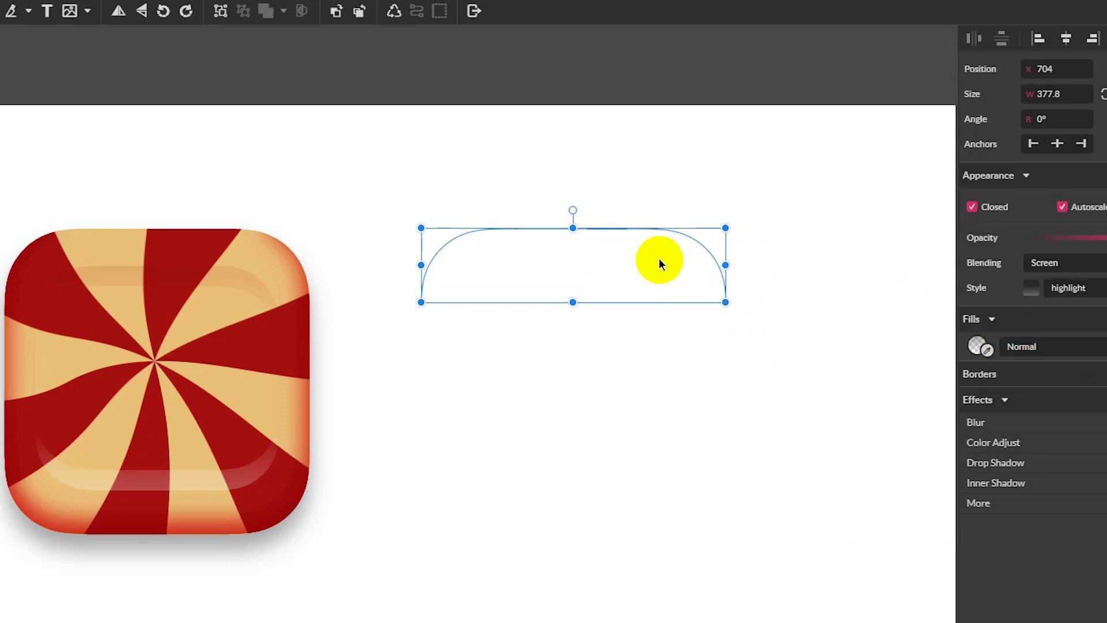
drag(662, 258, 247, 267)
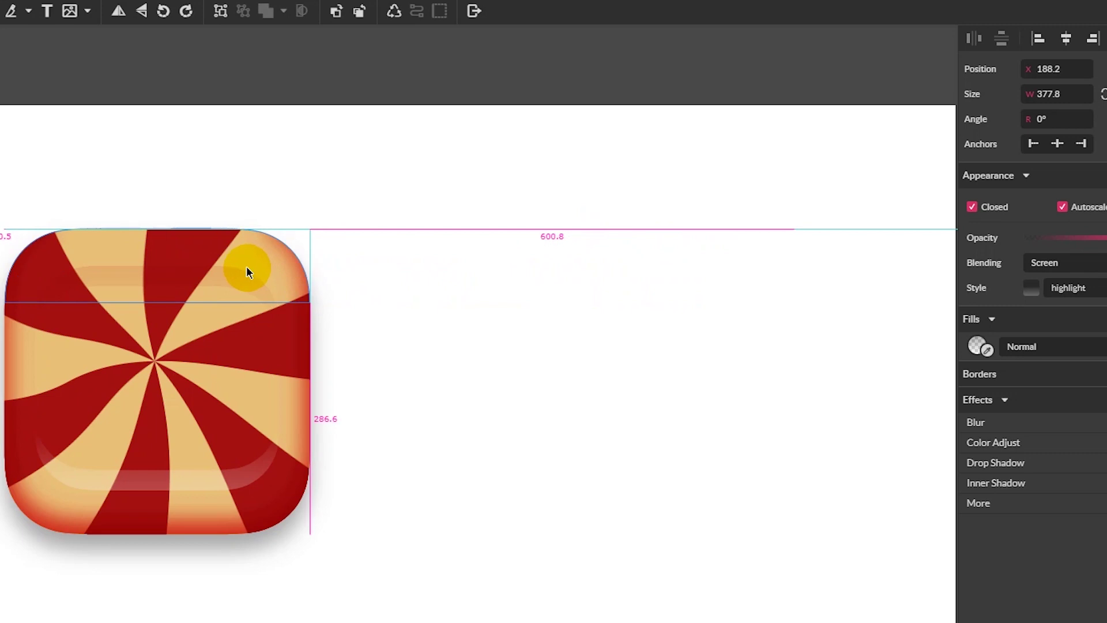
drag(247, 265, 247, 265)
click(282, 171)
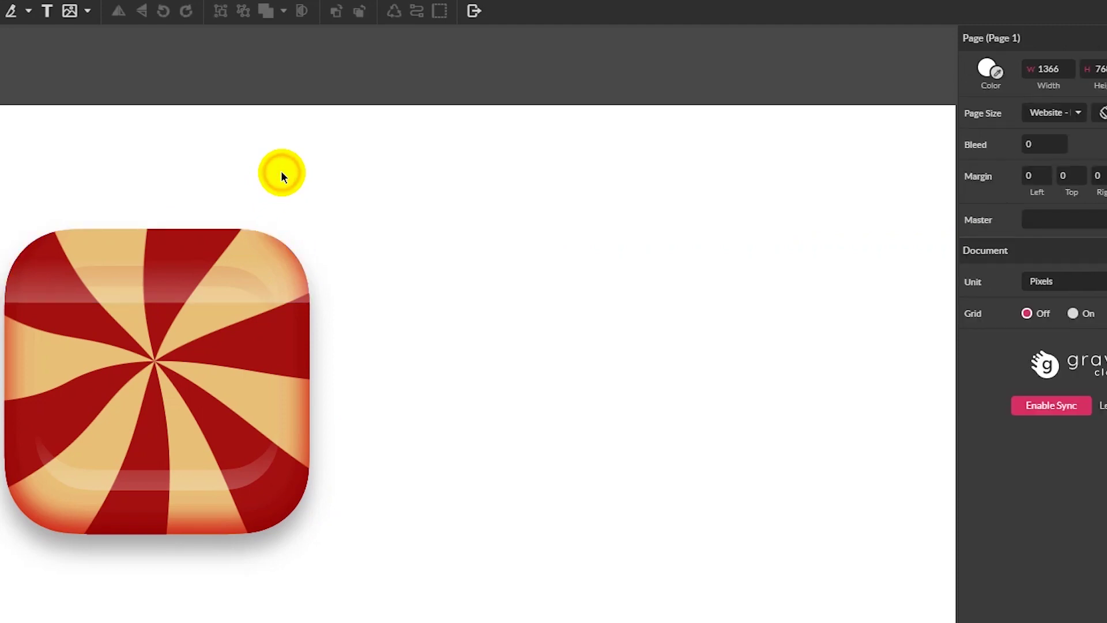
Reverse the top highlight's gradient so it runs vertically, white at the top fading downward.
click(193, 237)
click(979, 348)
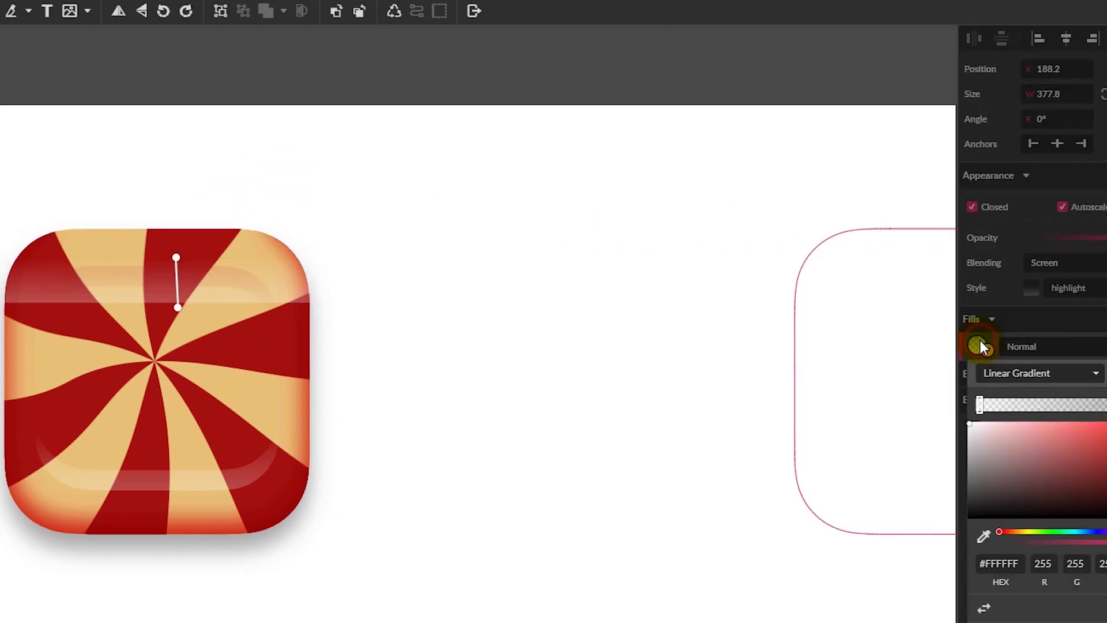
click(985, 607)
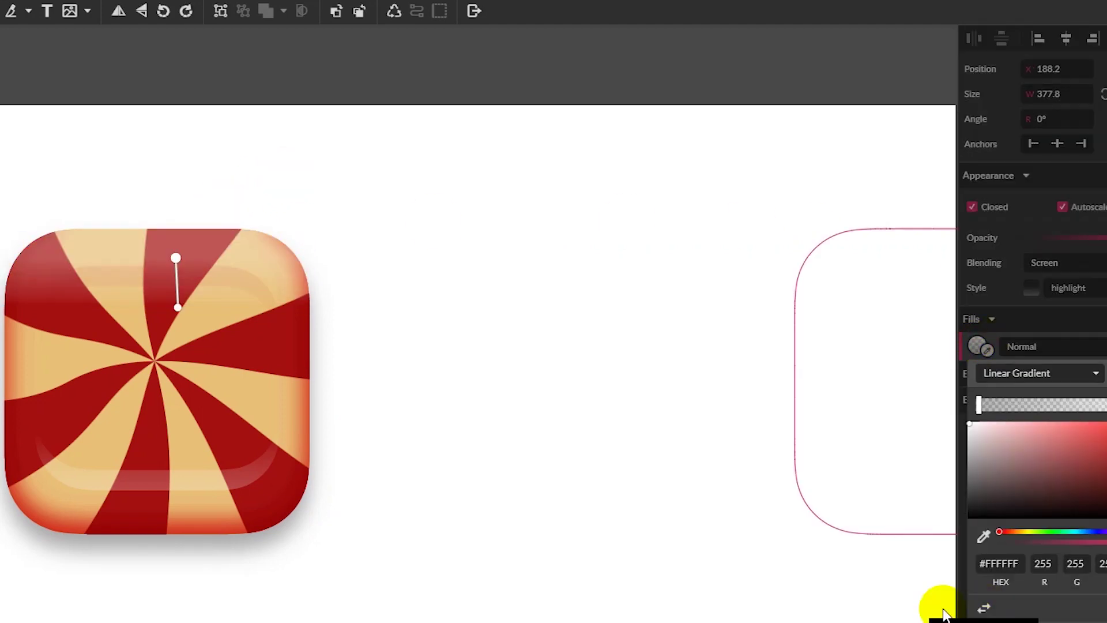
drag(175, 258, 178, 258)
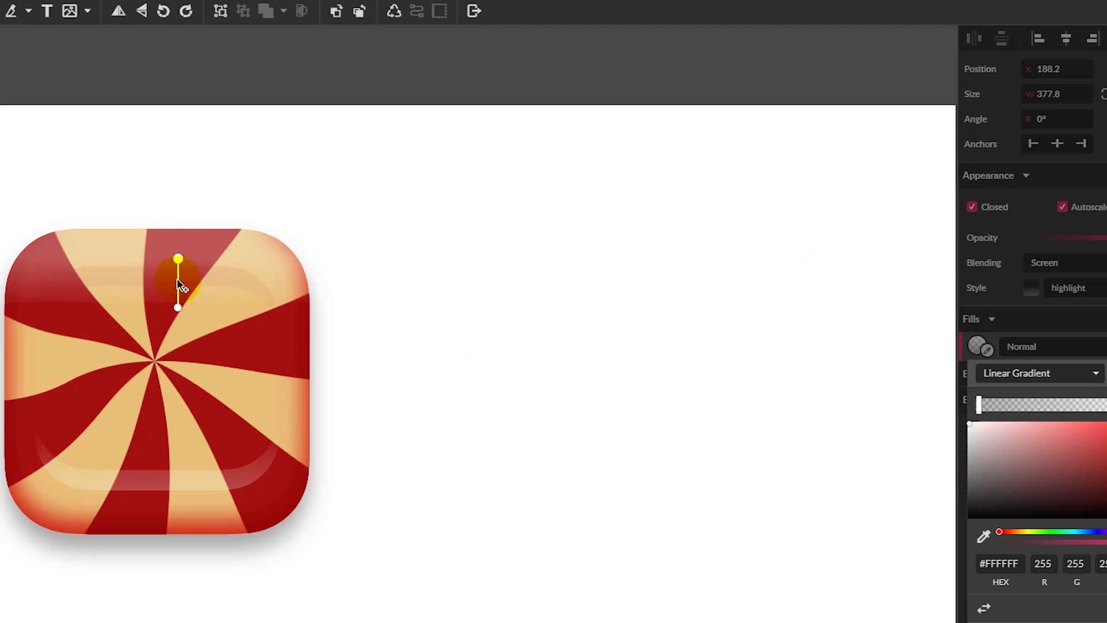
click(178, 309)
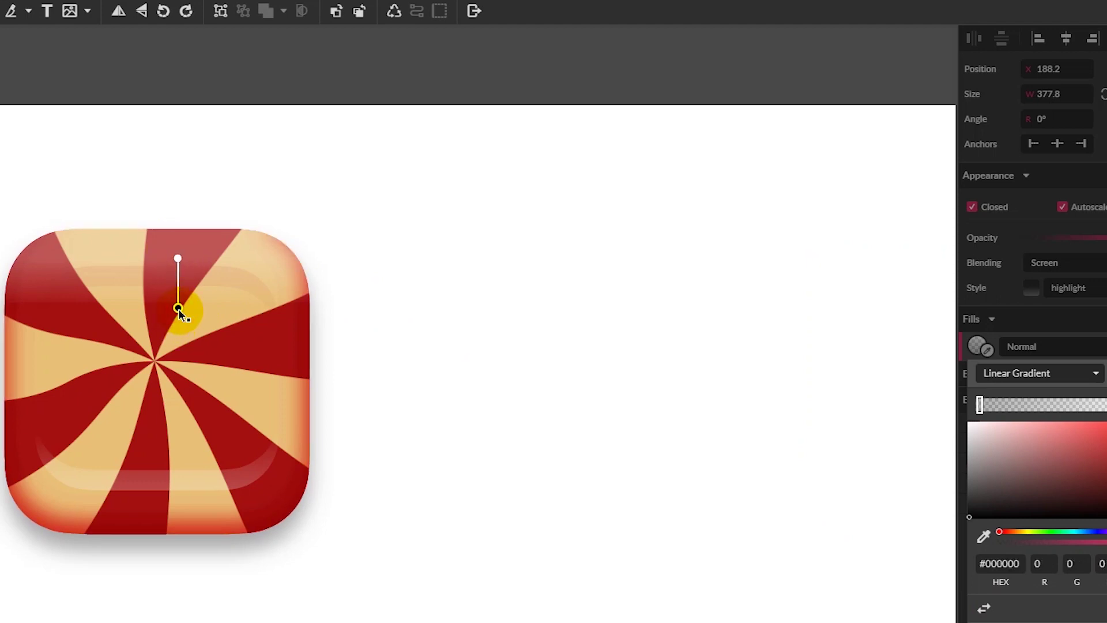
click(178, 258)
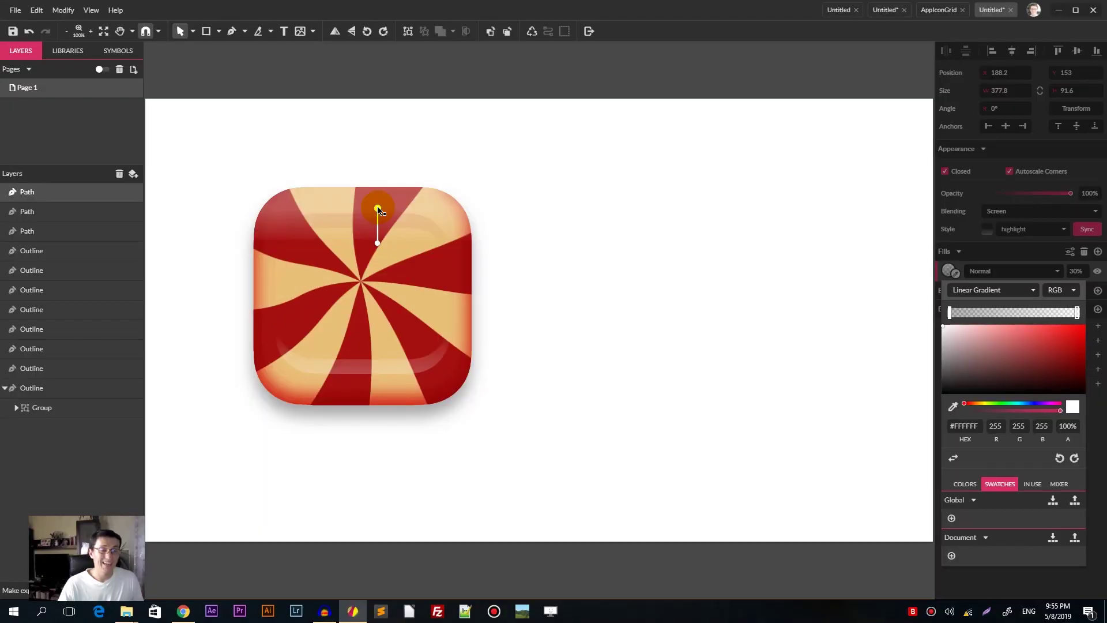
click(394, 141)
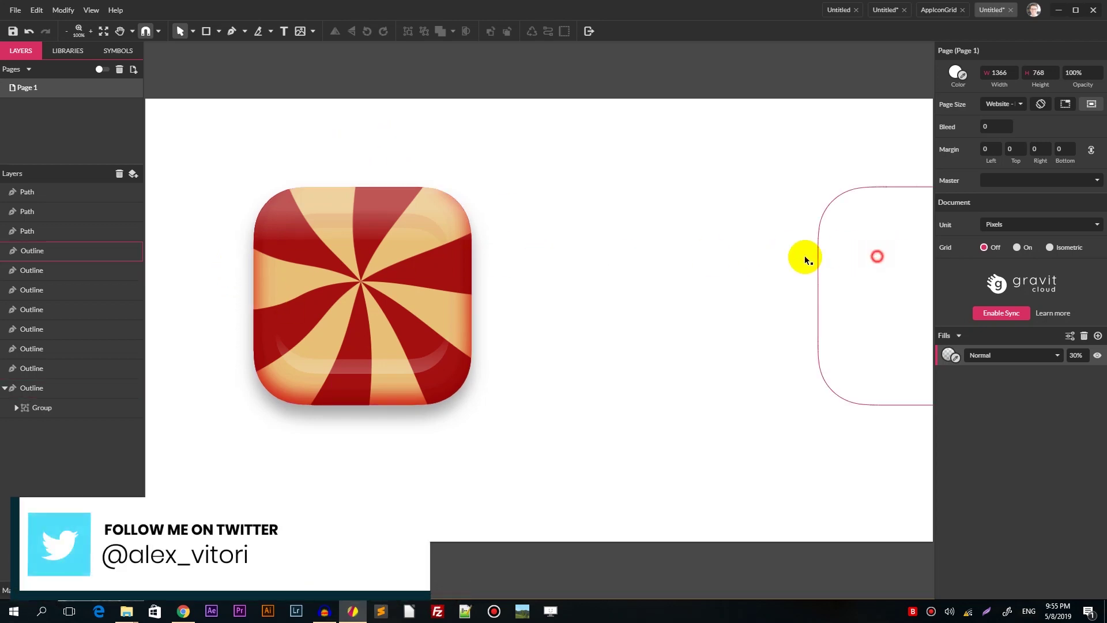
Move the spare rounded square beside the icon and draw a large ellipse above it.
drag(804, 255, 661, 257)
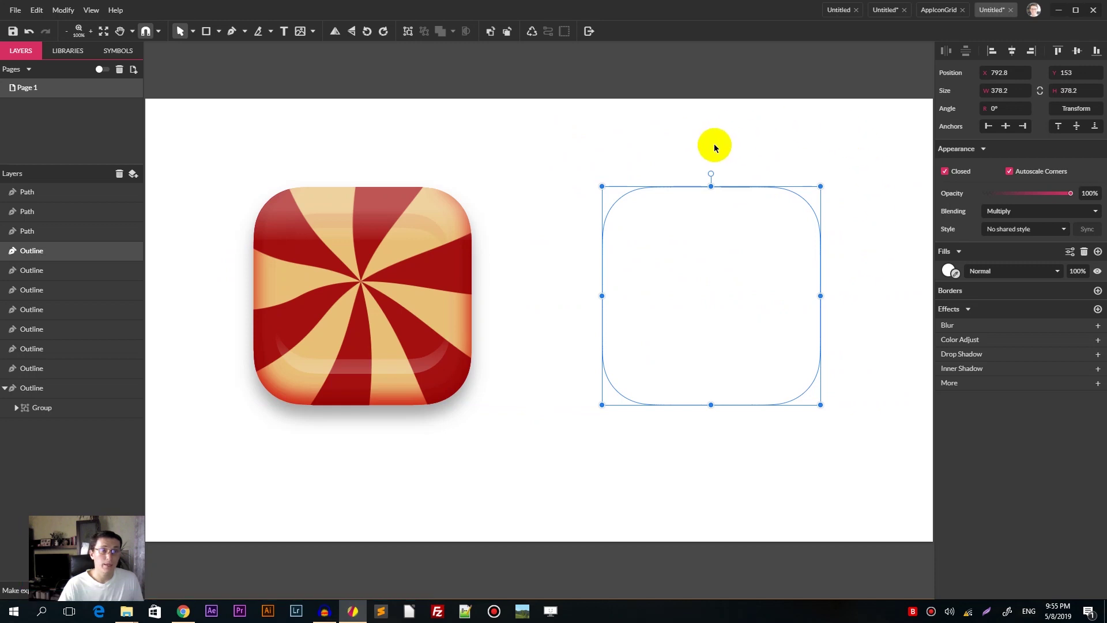
click(218, 31)
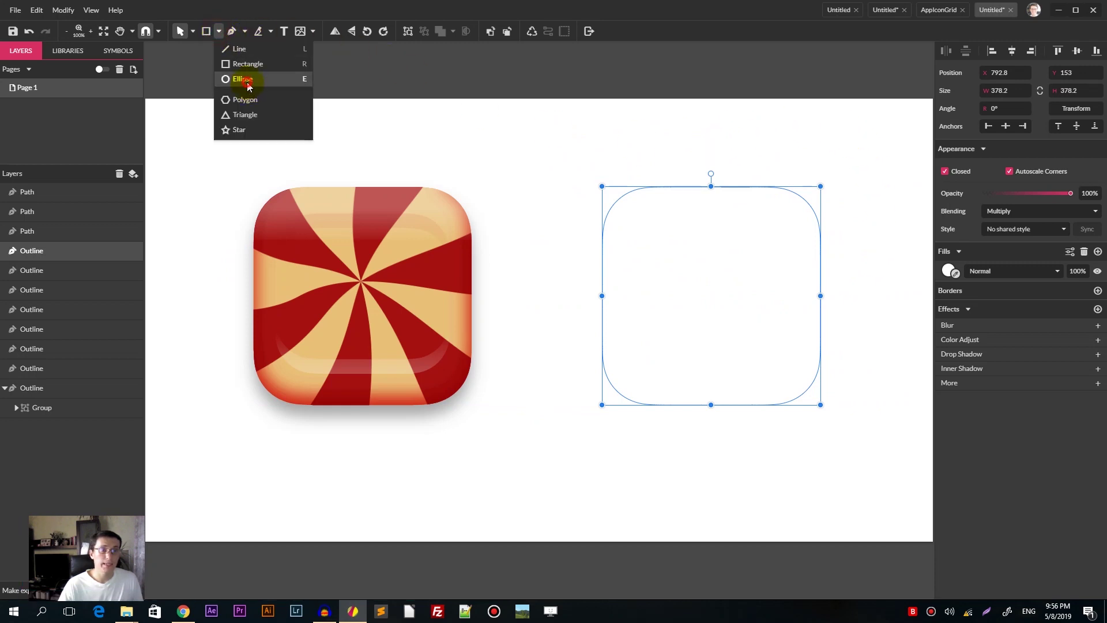
click(243, 78)
drag(698, 141, 827, 315)
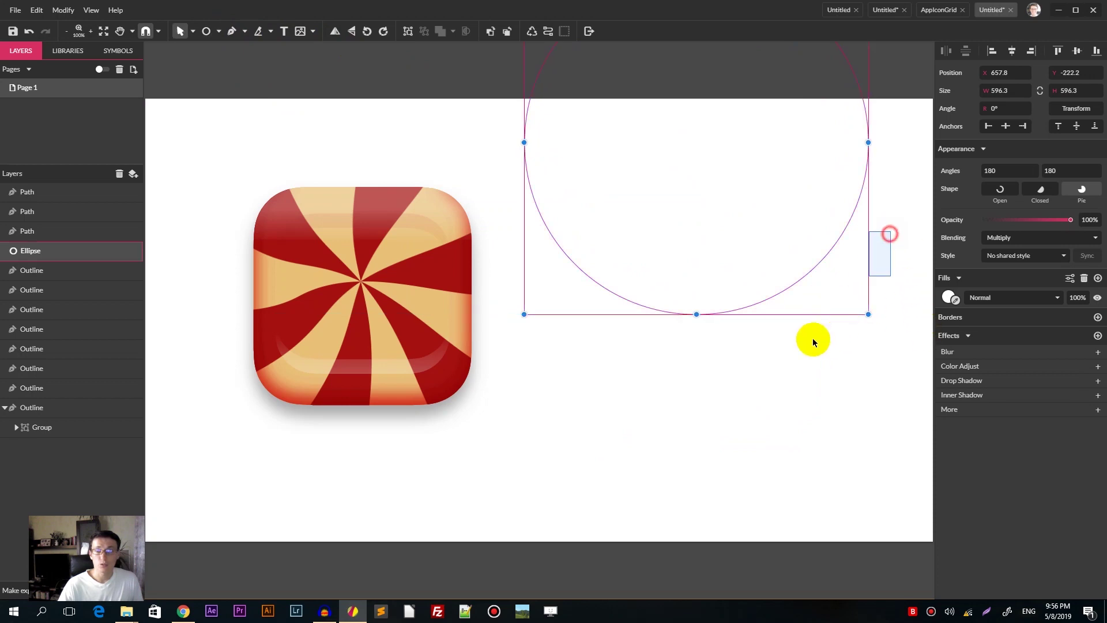
Colour the circle pink and the spare rounded square dark brown.
click(653, 395)
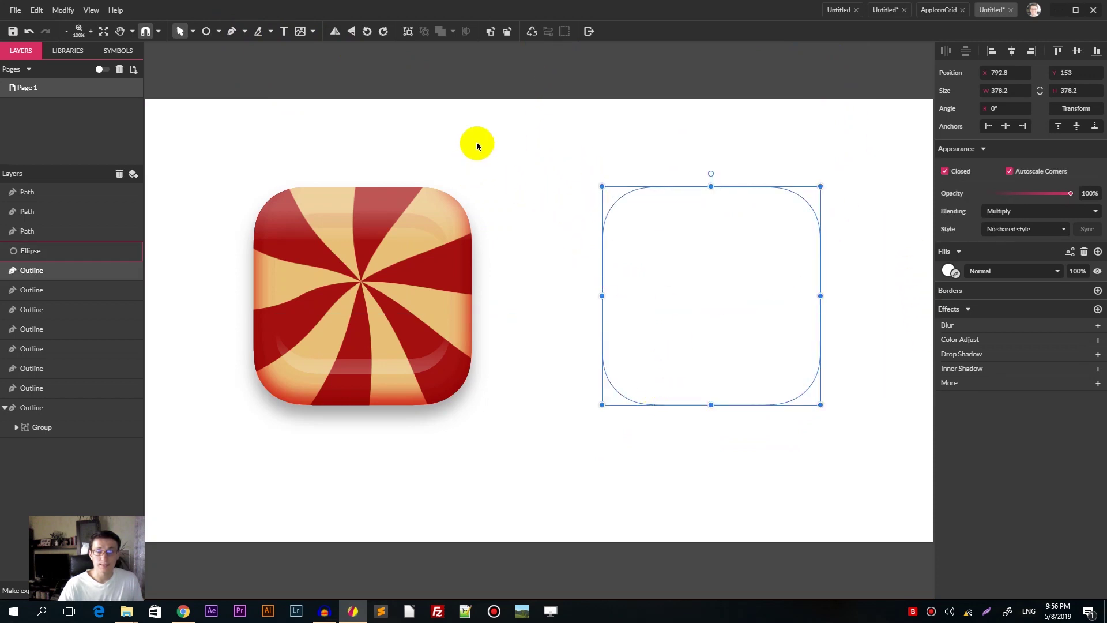
drag(486, 104, 589, 163)
click(948, 299)
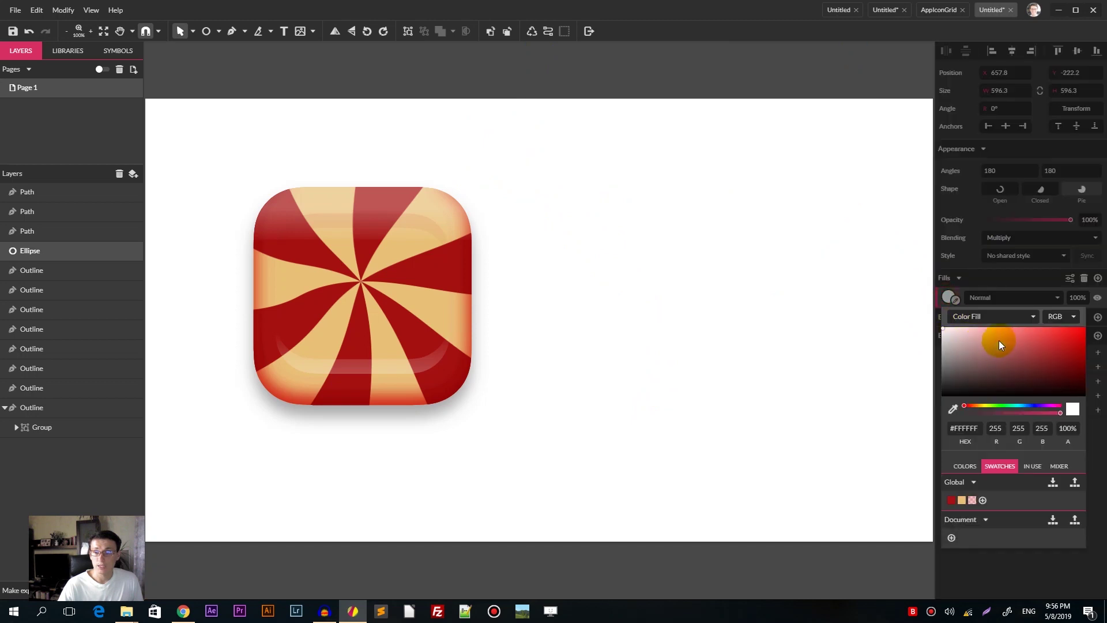
drag(999, 340, 999, 331)
click(817, 376)
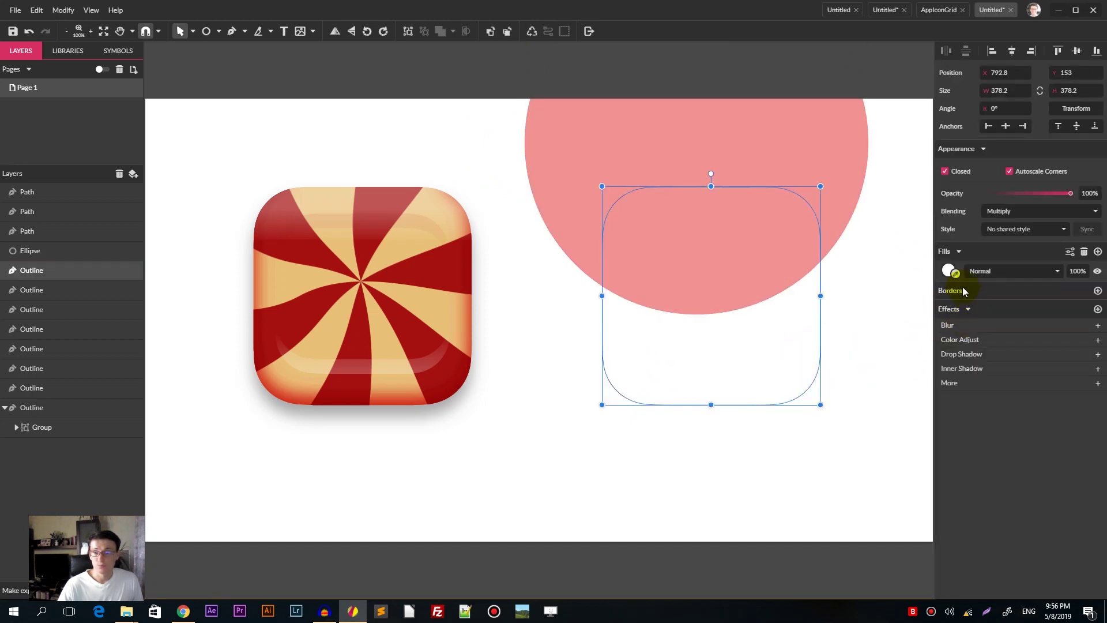
click(948, 271)
drag(990, 355, 963, 352)
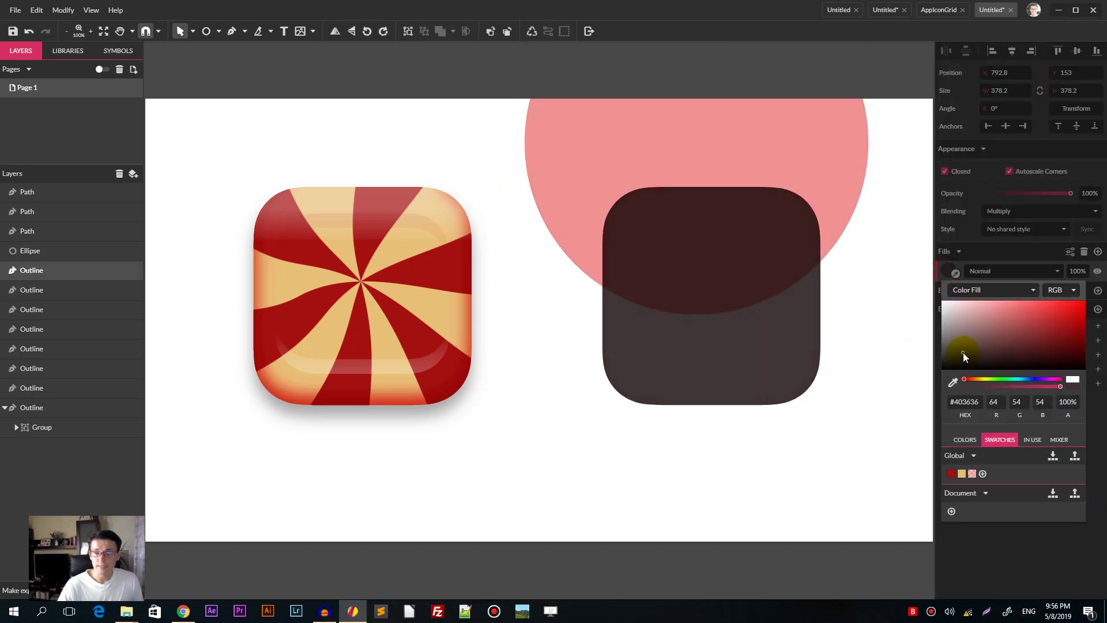
drag(497, 150, 836, 375)
click(780, 463)
Nudge the square down, then Intersect it with the circle to get a curved-bottom shape.
drag(746, 365, 748, 387)
shift+click(569, 183)
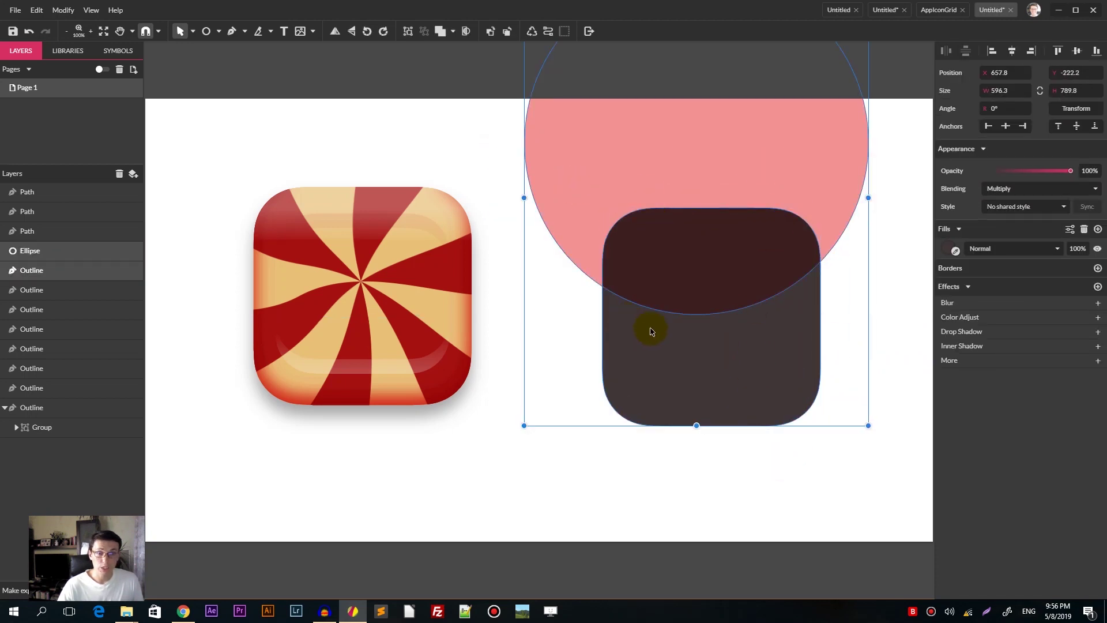
click(453, 30)
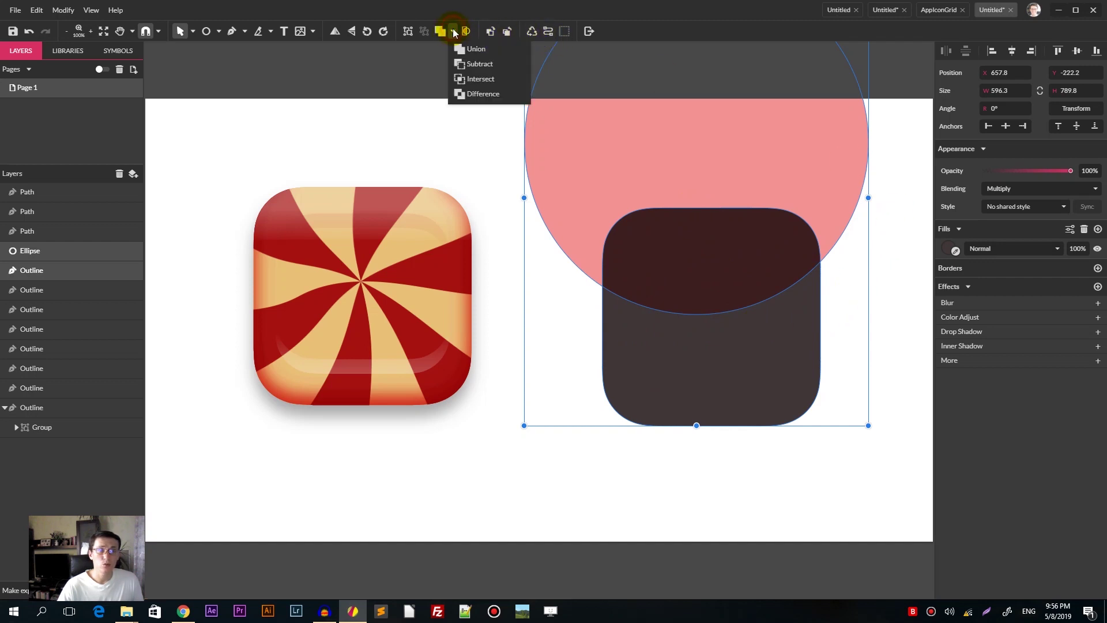
click(472, 78)
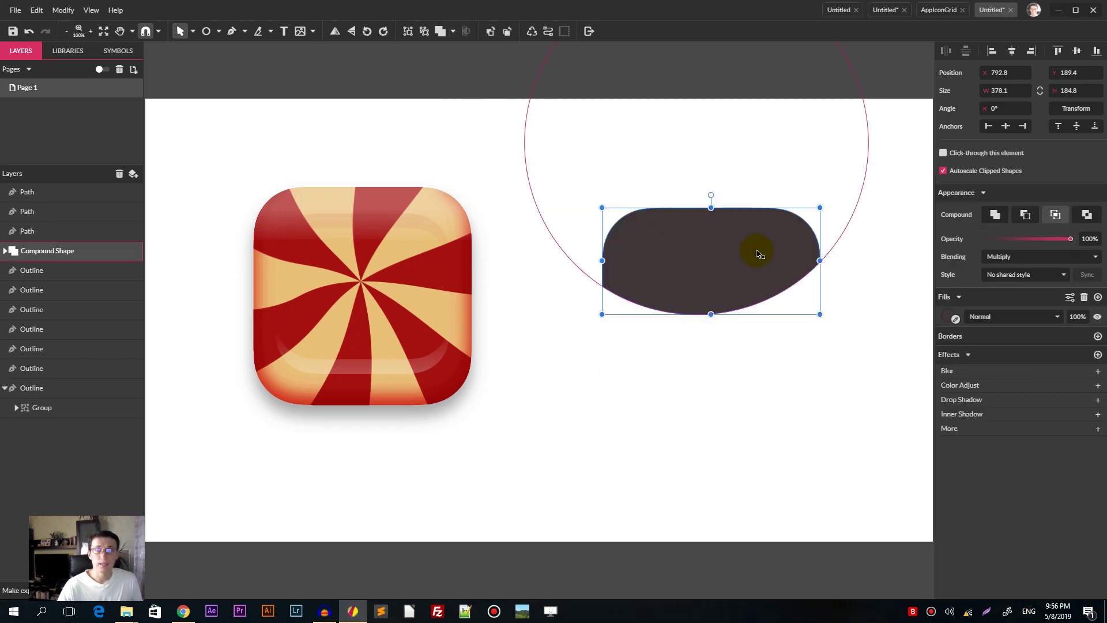
Convert the compound shape to a path, raise its layer to the top, and place it over the icon's top half.
key(ctrl+shift+c)
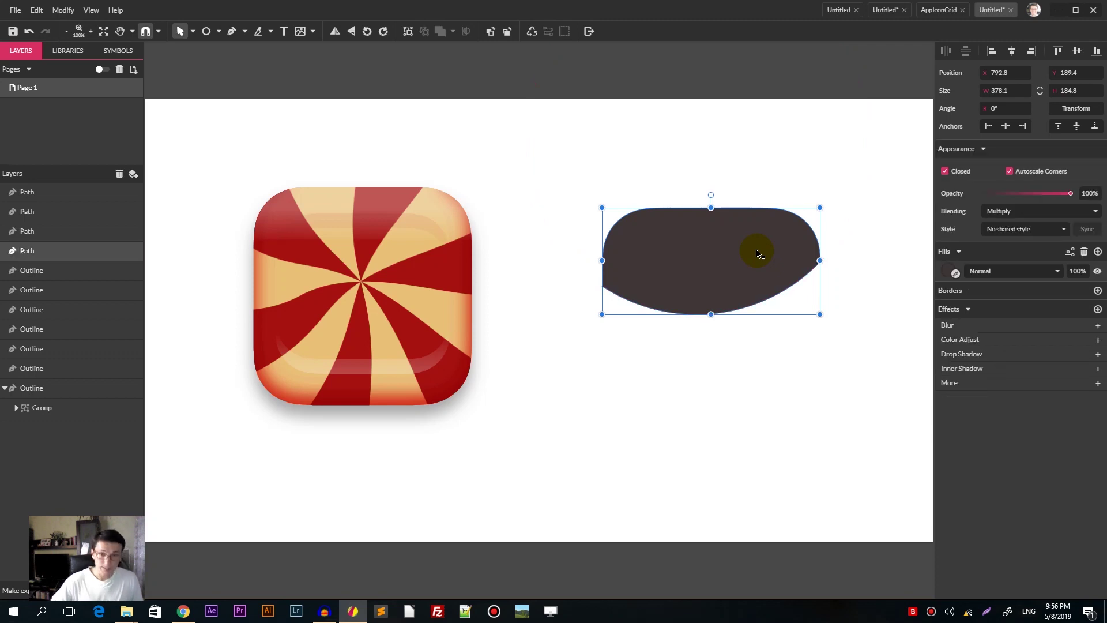
drag(63, 246, 49, 191)
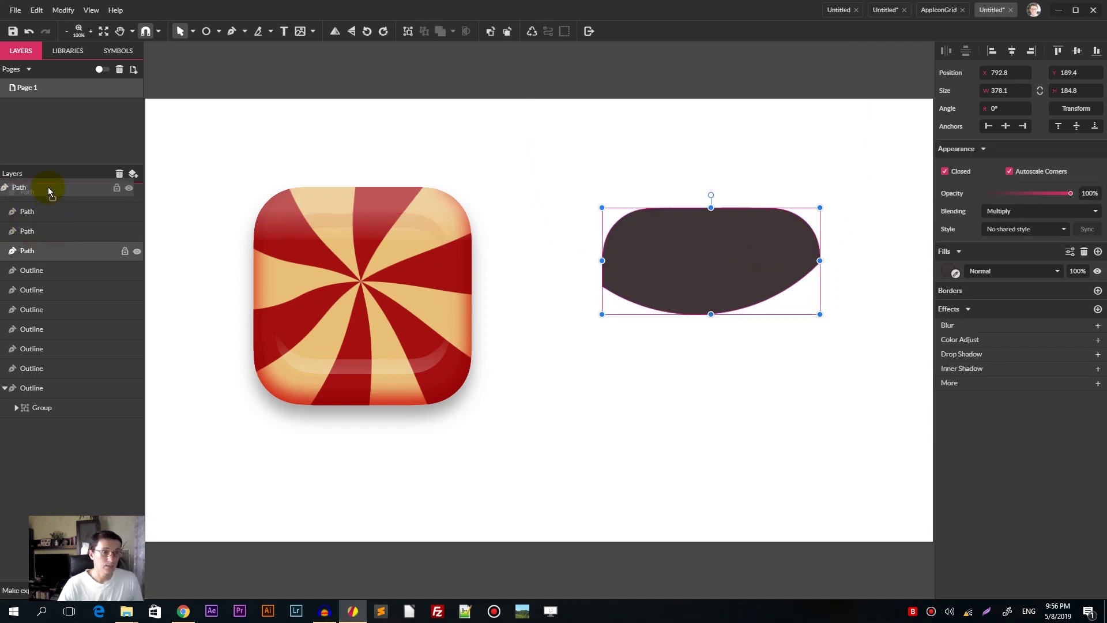
drag(48, 187, 48, 187)
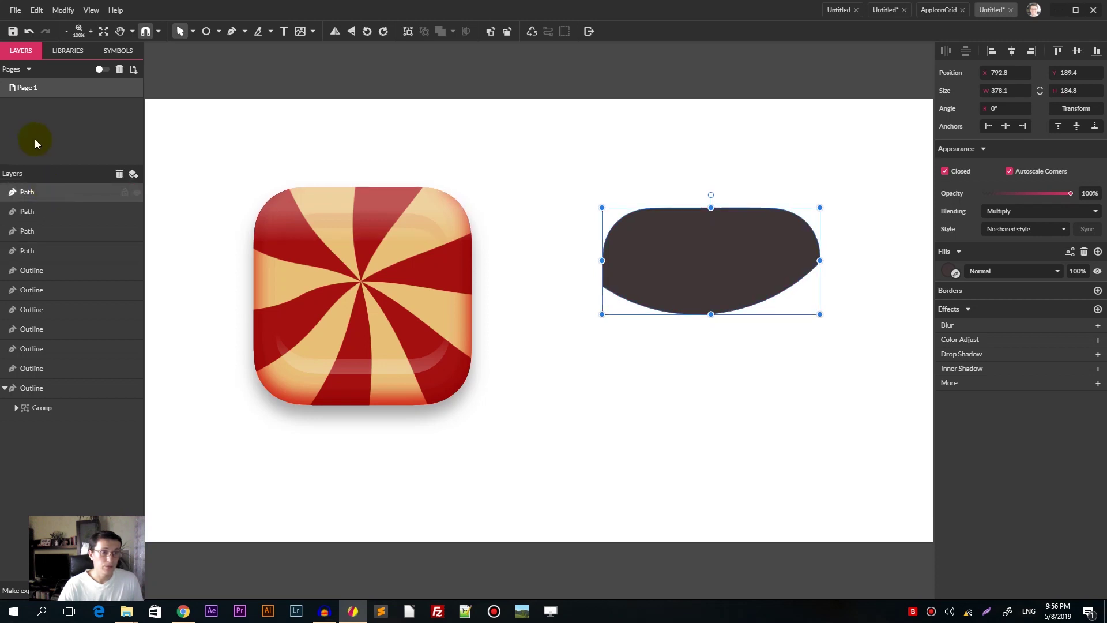
drag(707, 254, 388, 238)
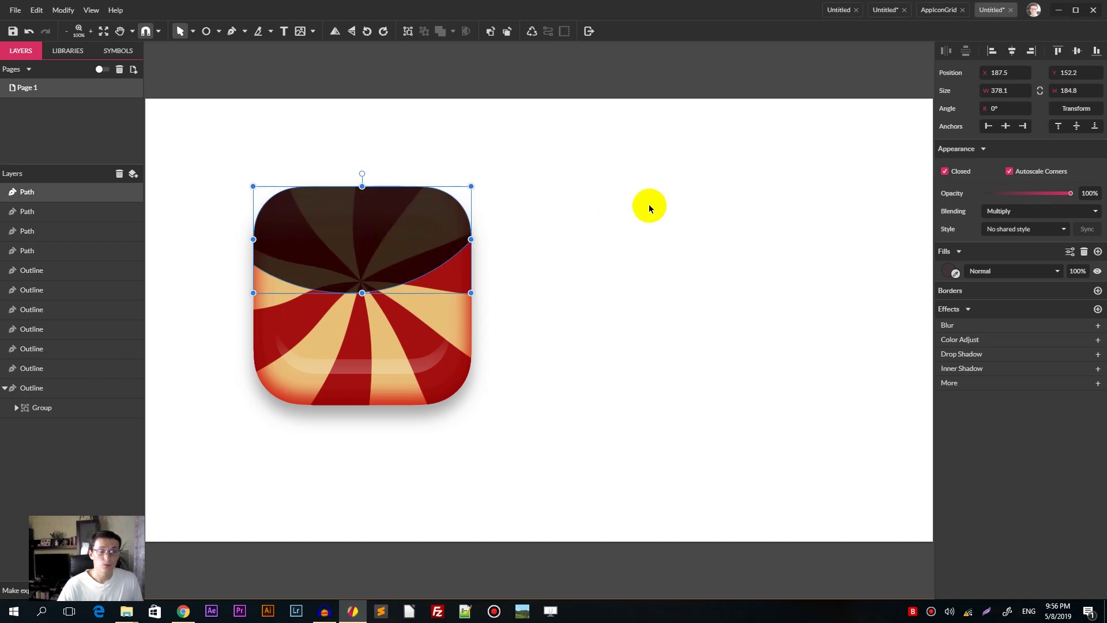
Apply the 'highlight' shared style to the new shape.
click(1017, 228)
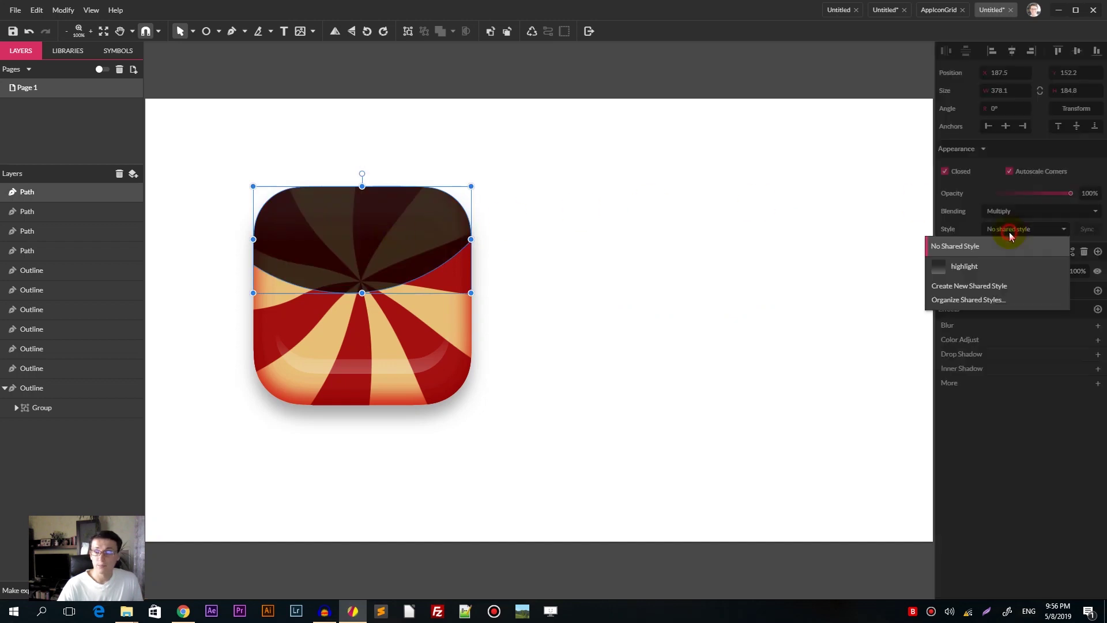
click(978, 267)
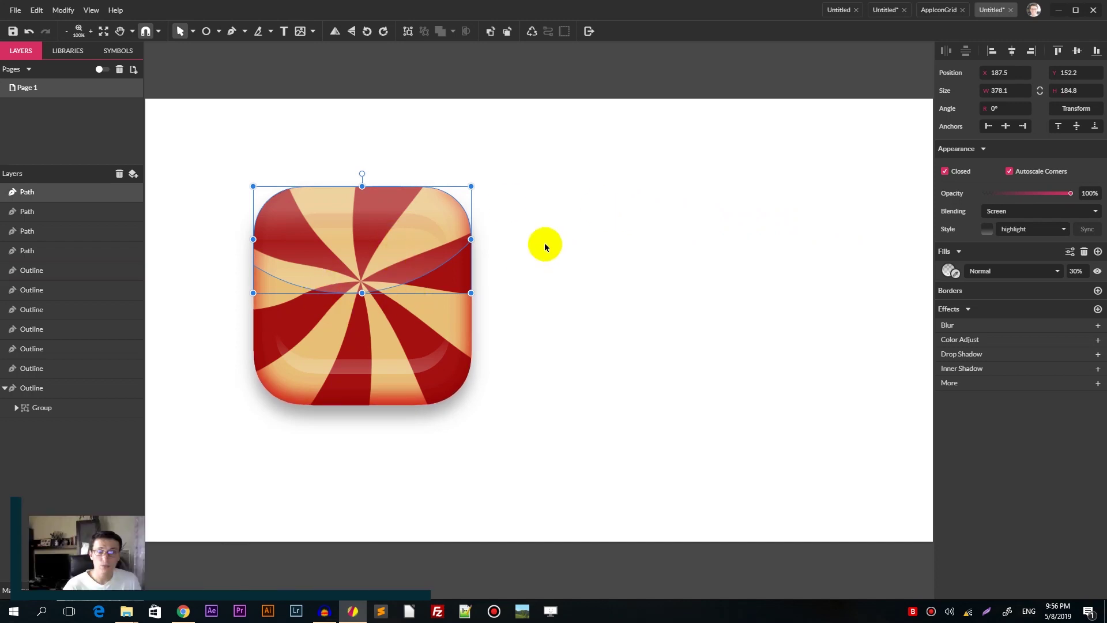
click(950, 272)
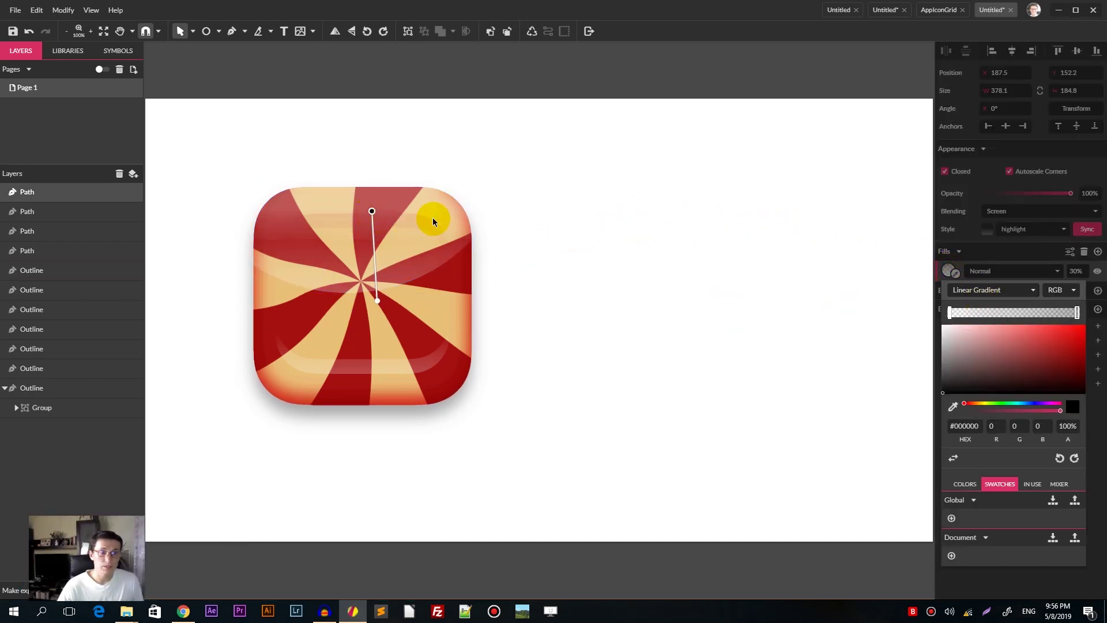
click(560, 189)
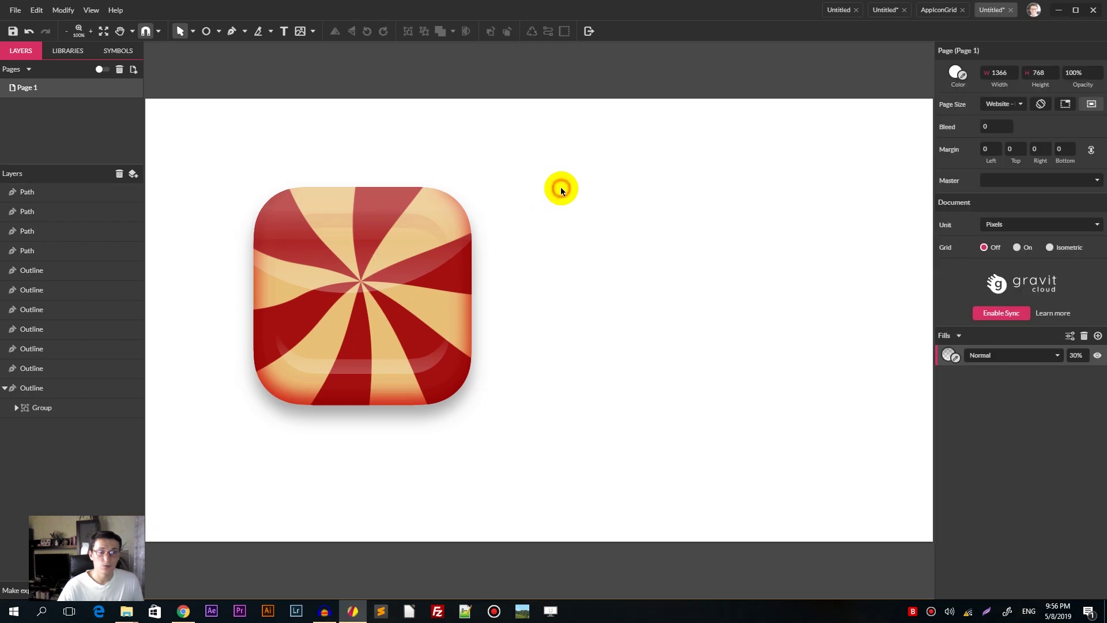
Change the top highlight's fill type to Color Fill, then select all the icon parts.
click(359, 279)
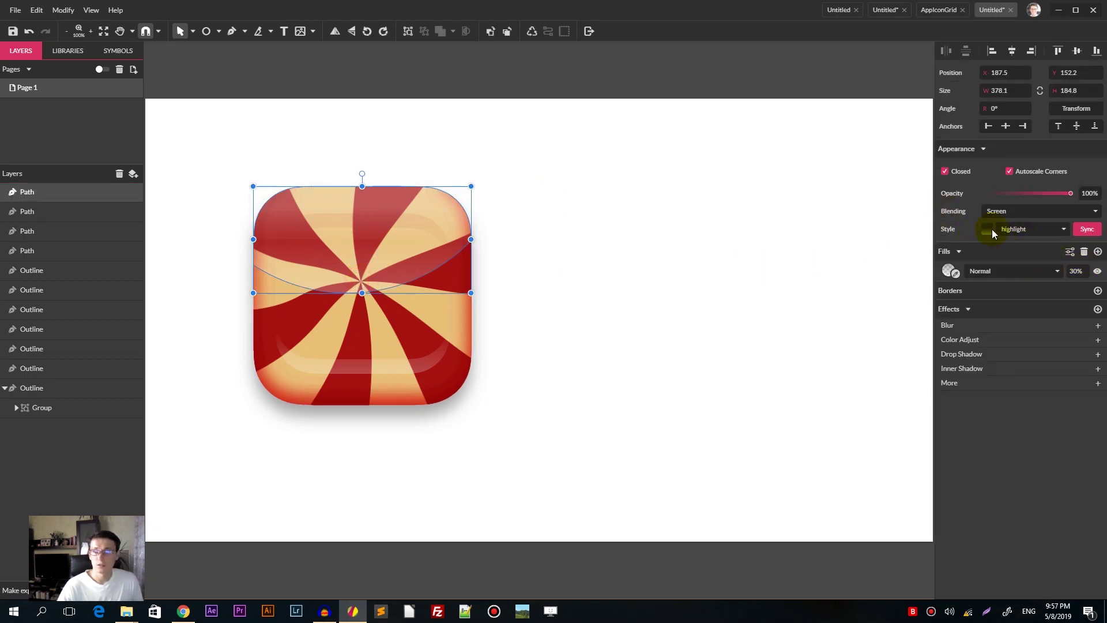
click(953, 272)
click(974, 294)
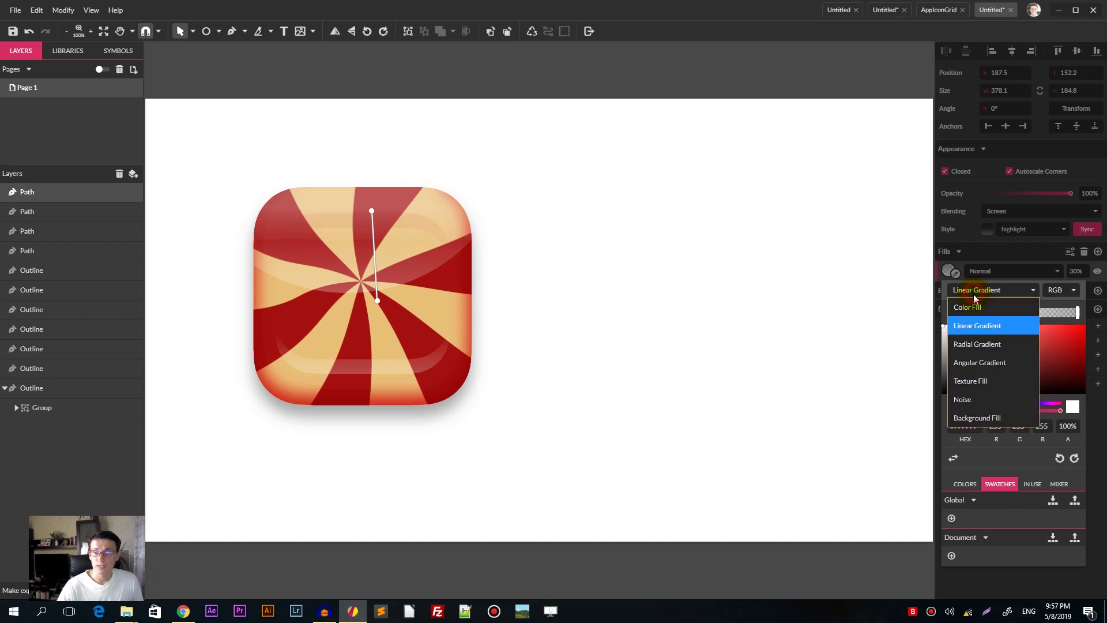
click(974, 308)
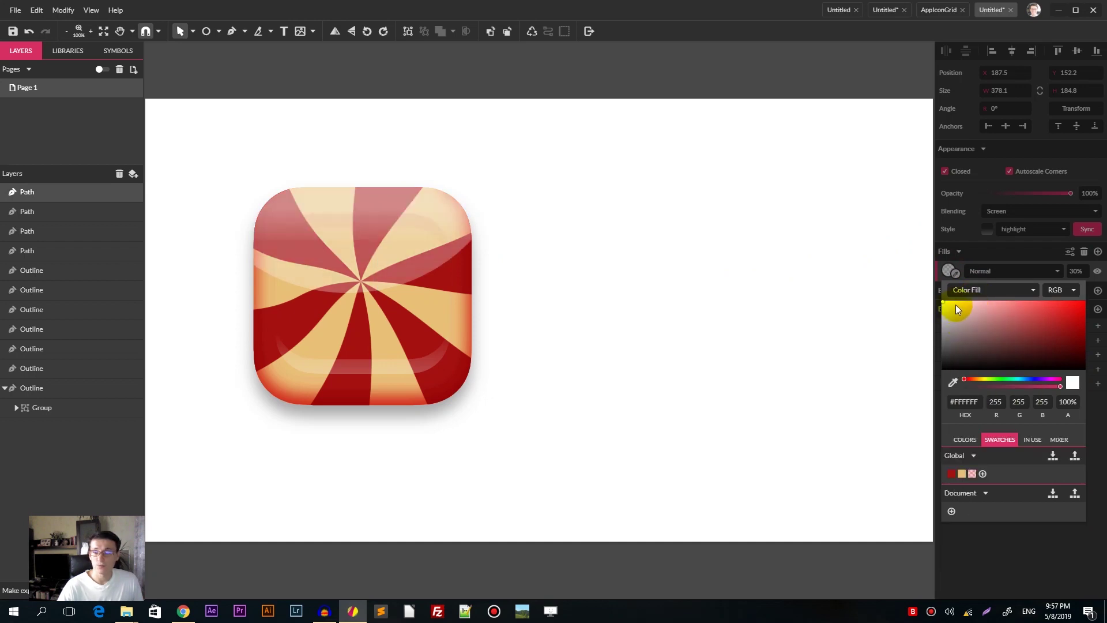
click(548, 181)
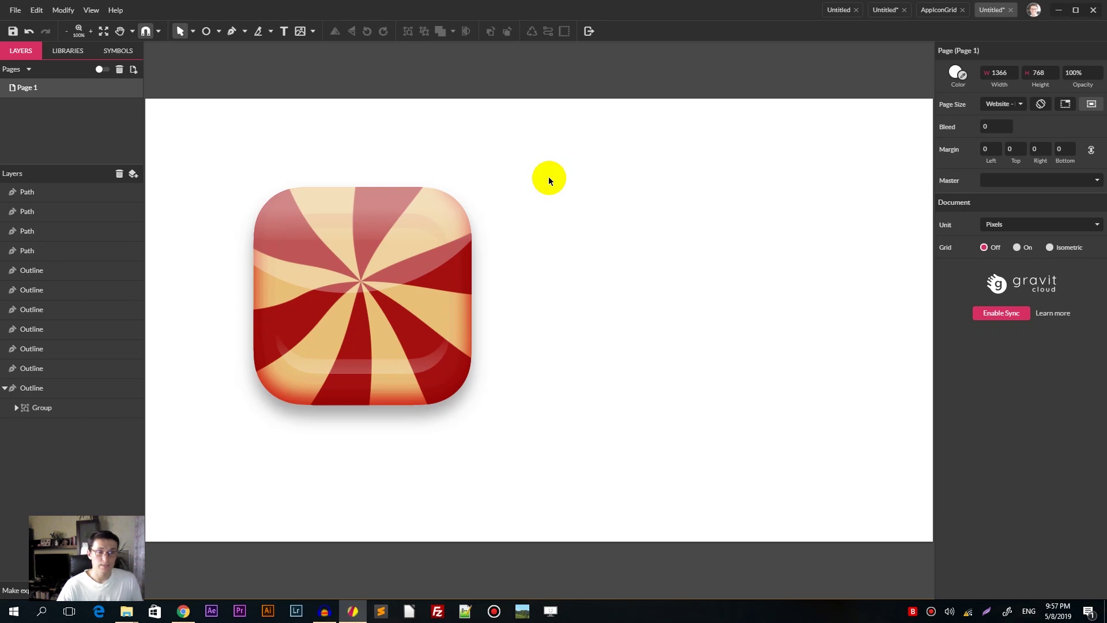
drag(207, 118, 571, 519)
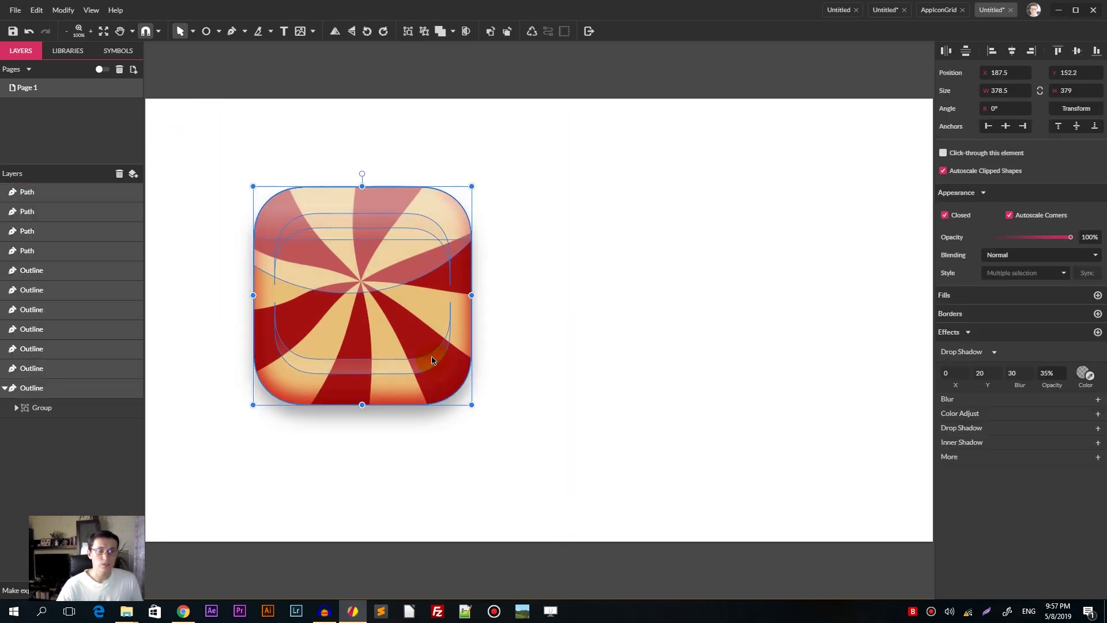
Drag the selected candy icon to the centre of the canvas and deselect it.
drag(445, 372, 679, 382)
click(351, 299)
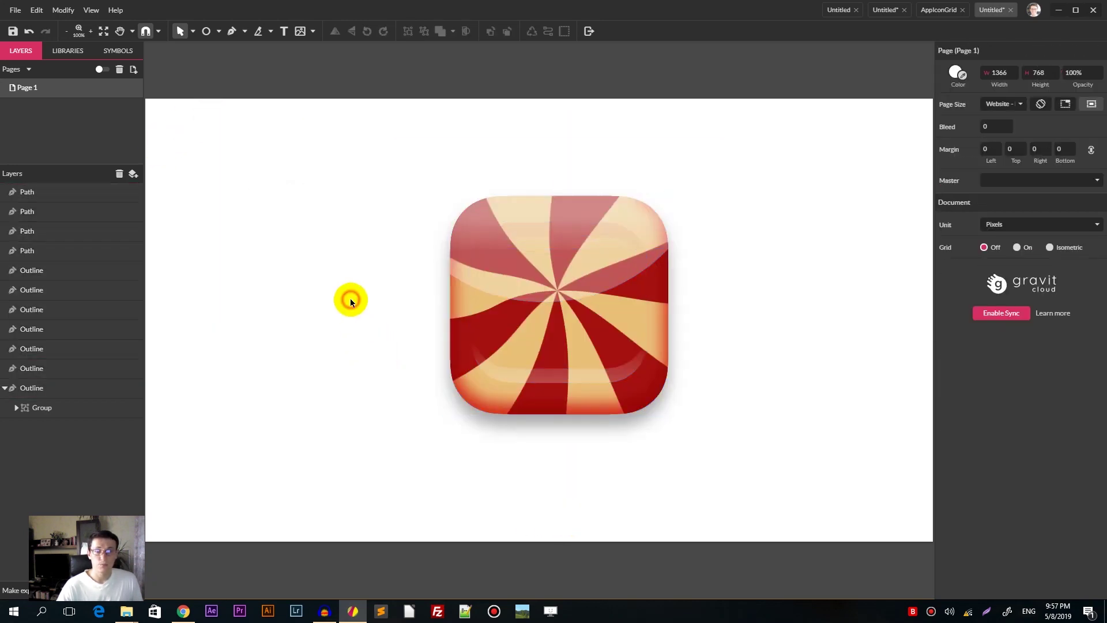